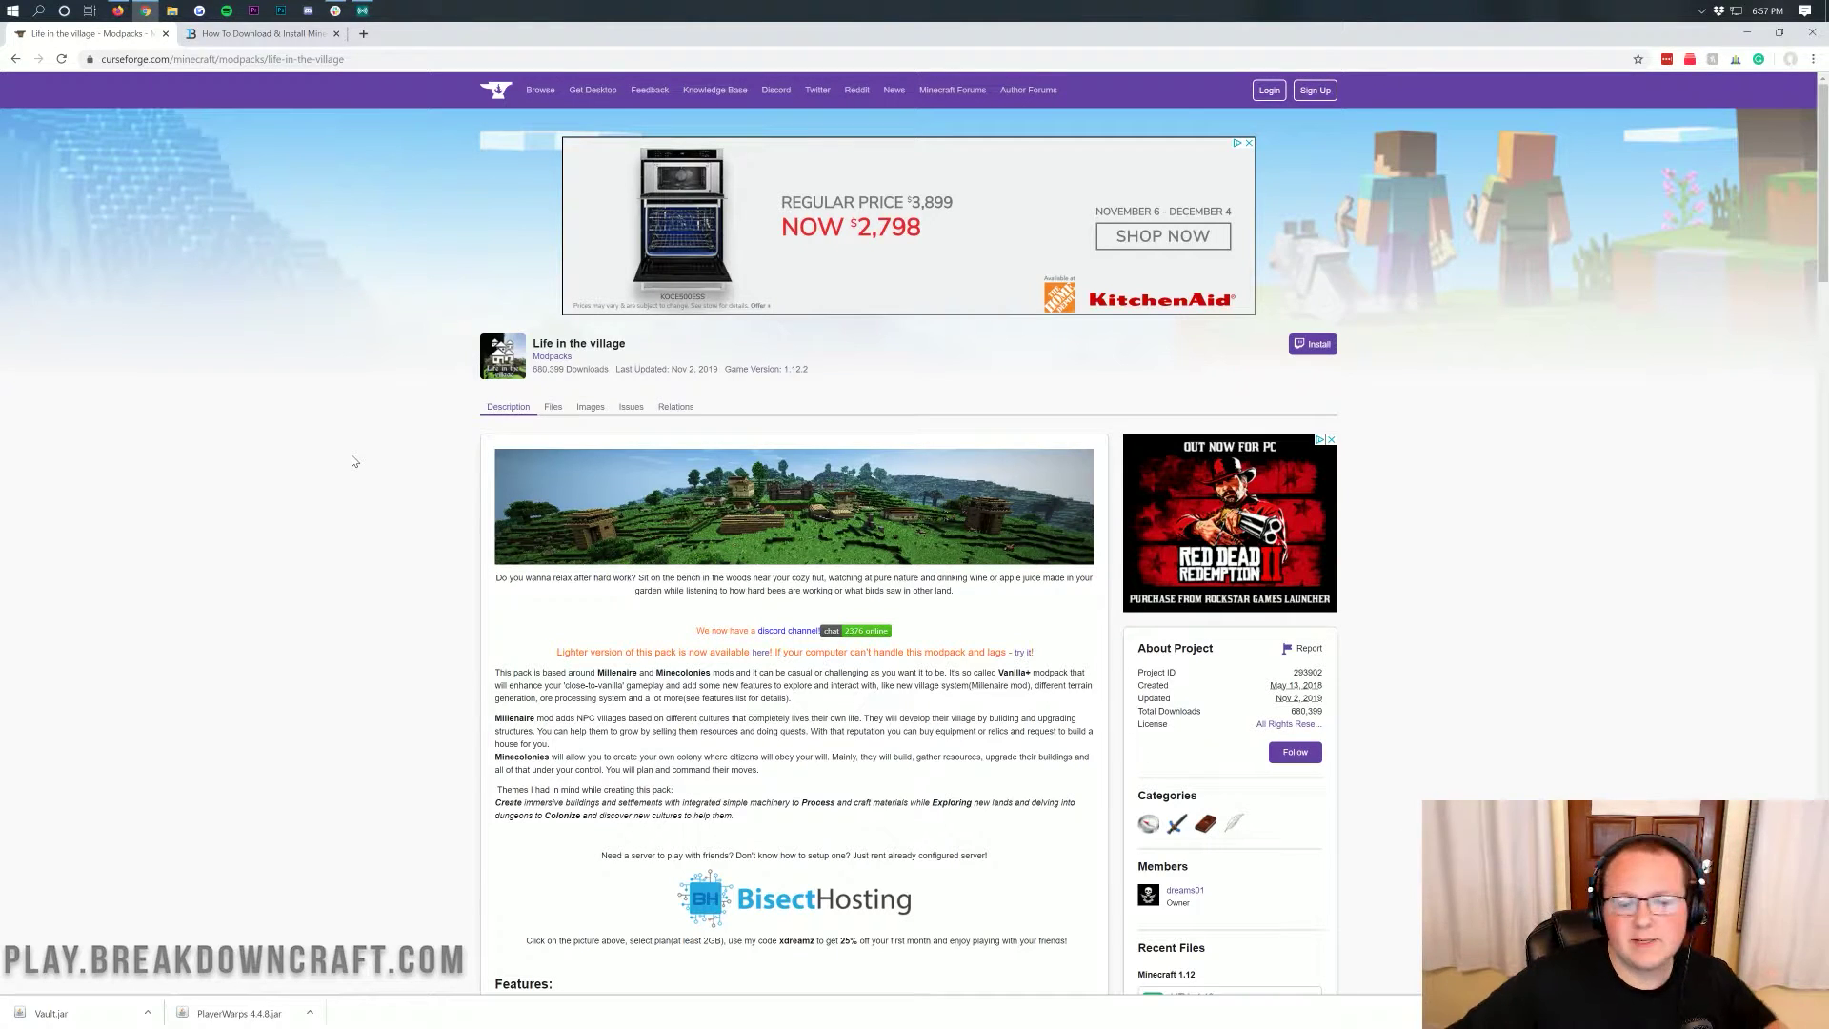
Review the Life in the village modpack description, focusing on the paragraphs about Millenaire and Minecolonies.
drag(640, 349, 529, 351)
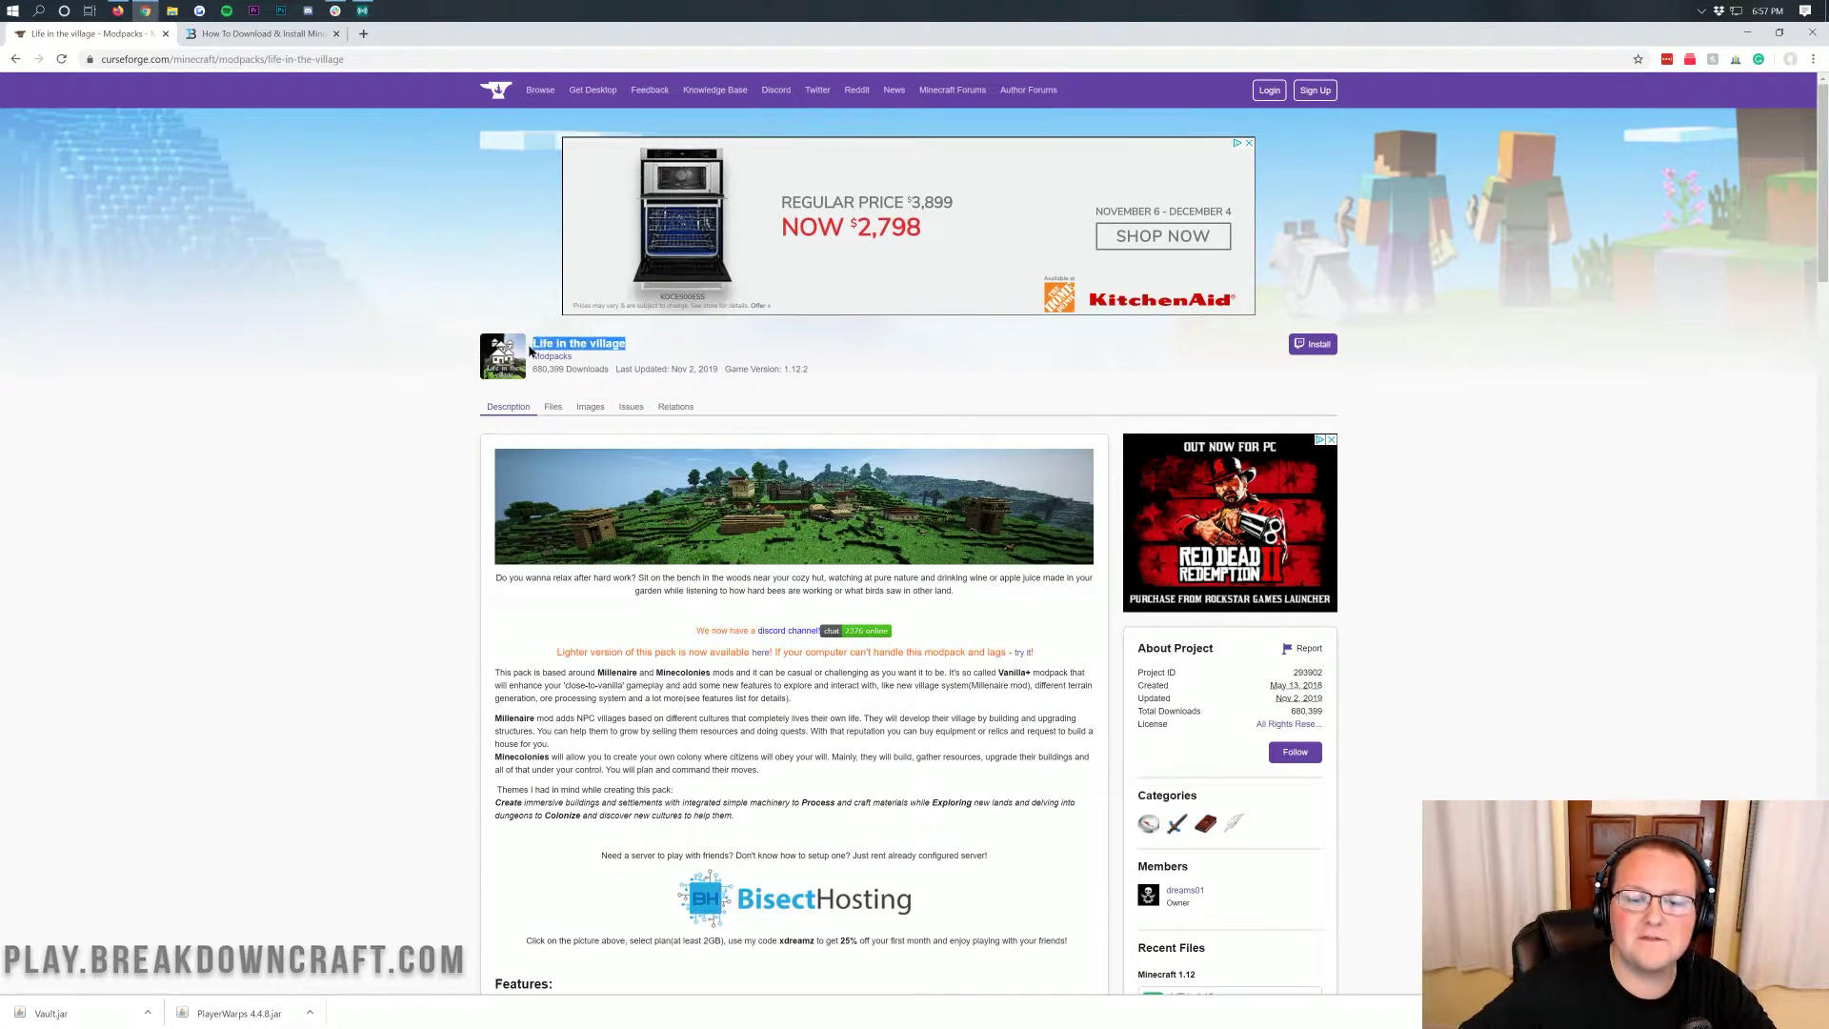
click(308, 480)
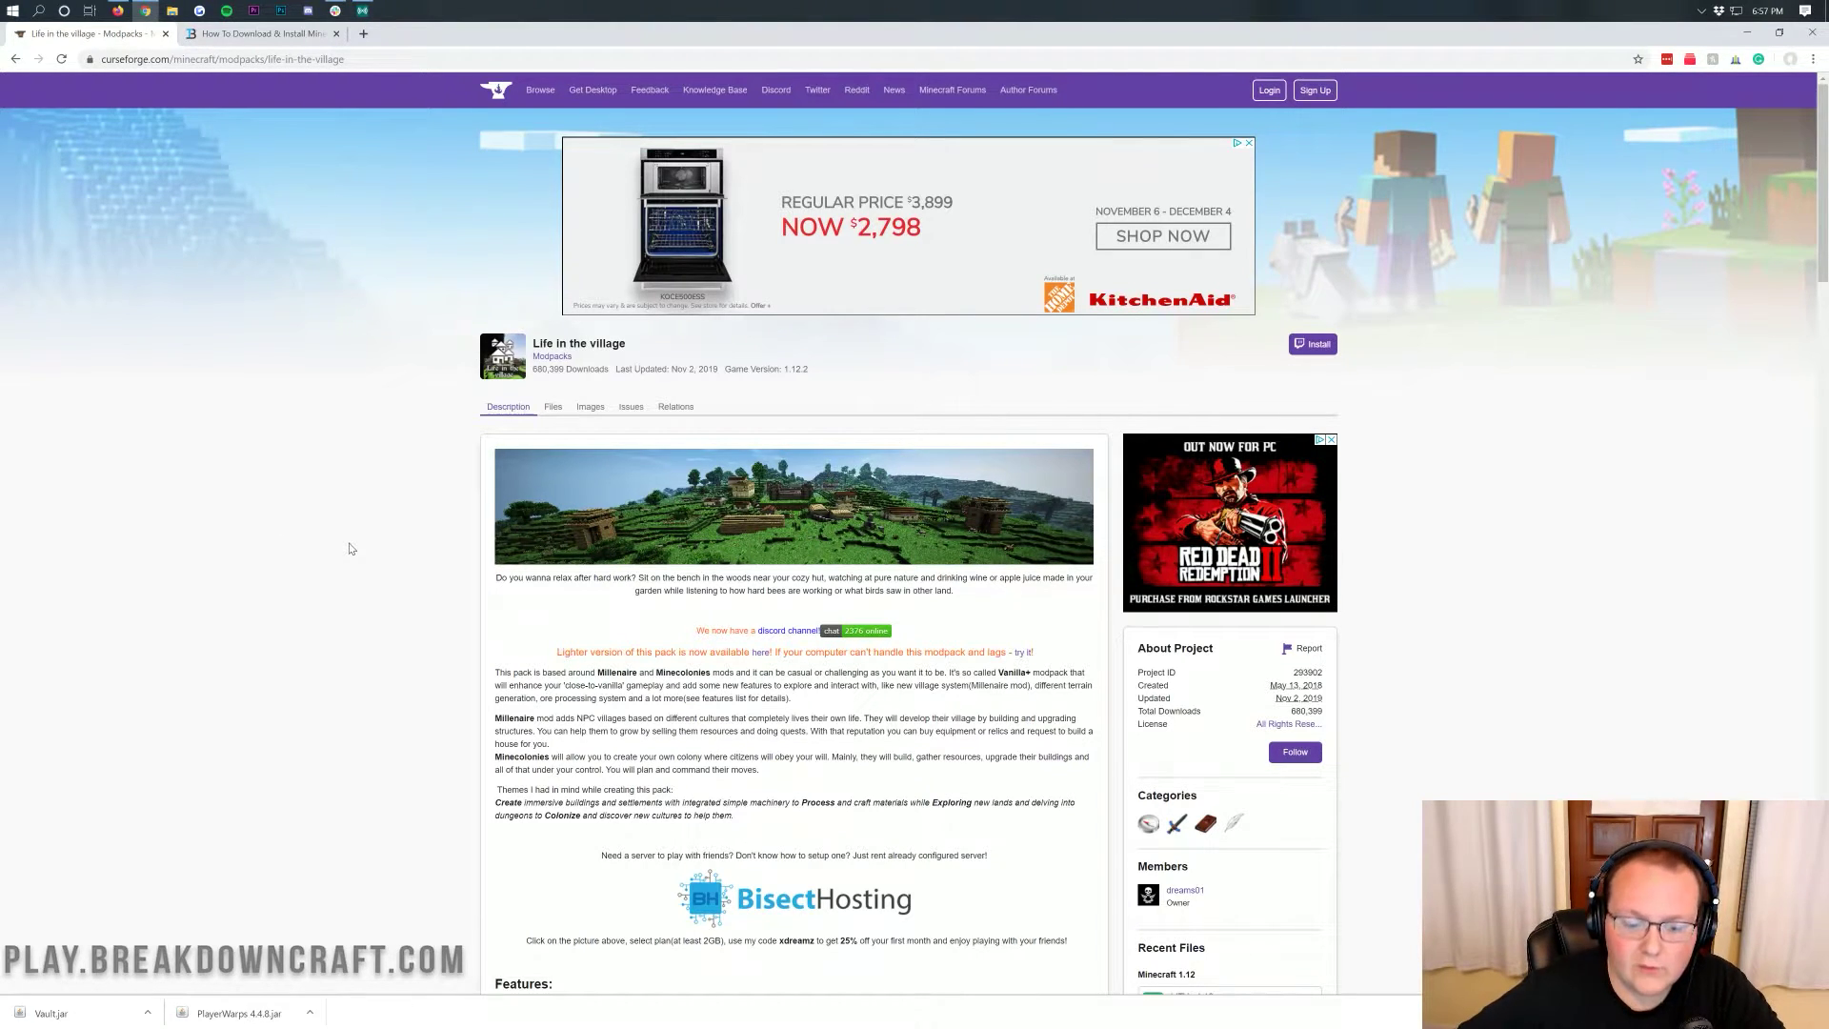
scroll(350, 549, down, 2)
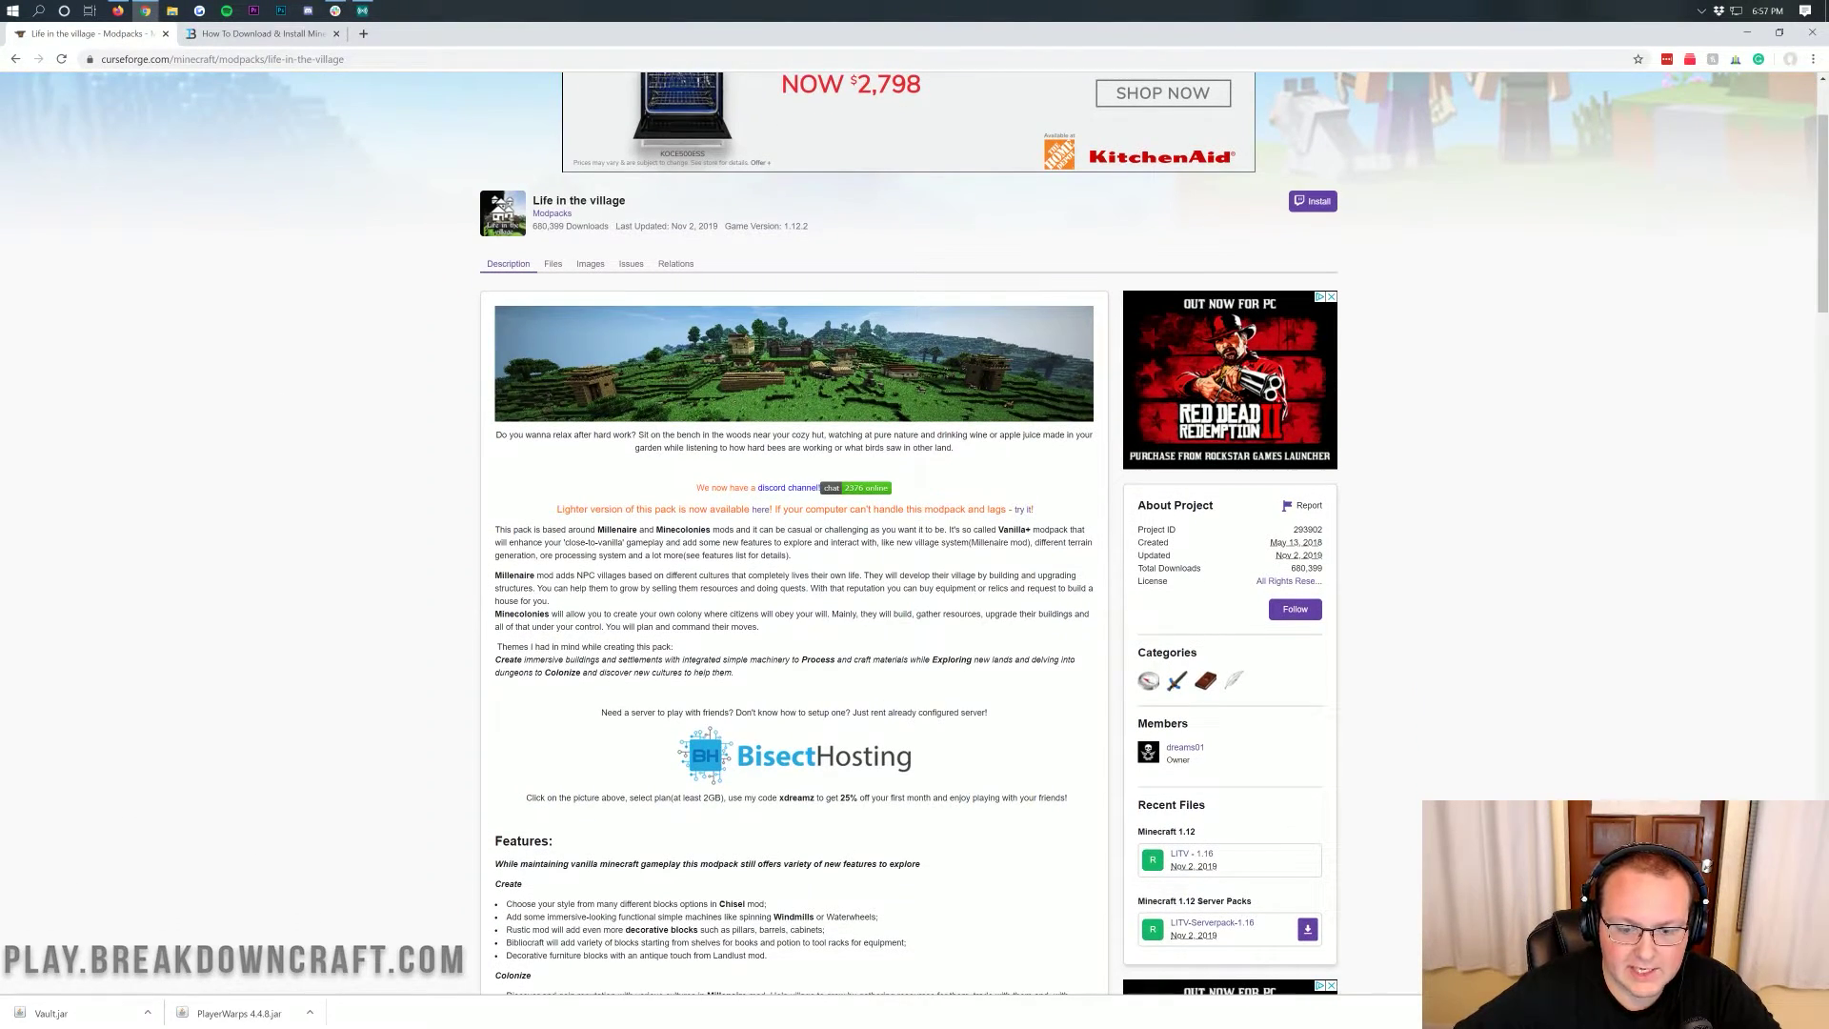
drag(495, 577, 831, 577)
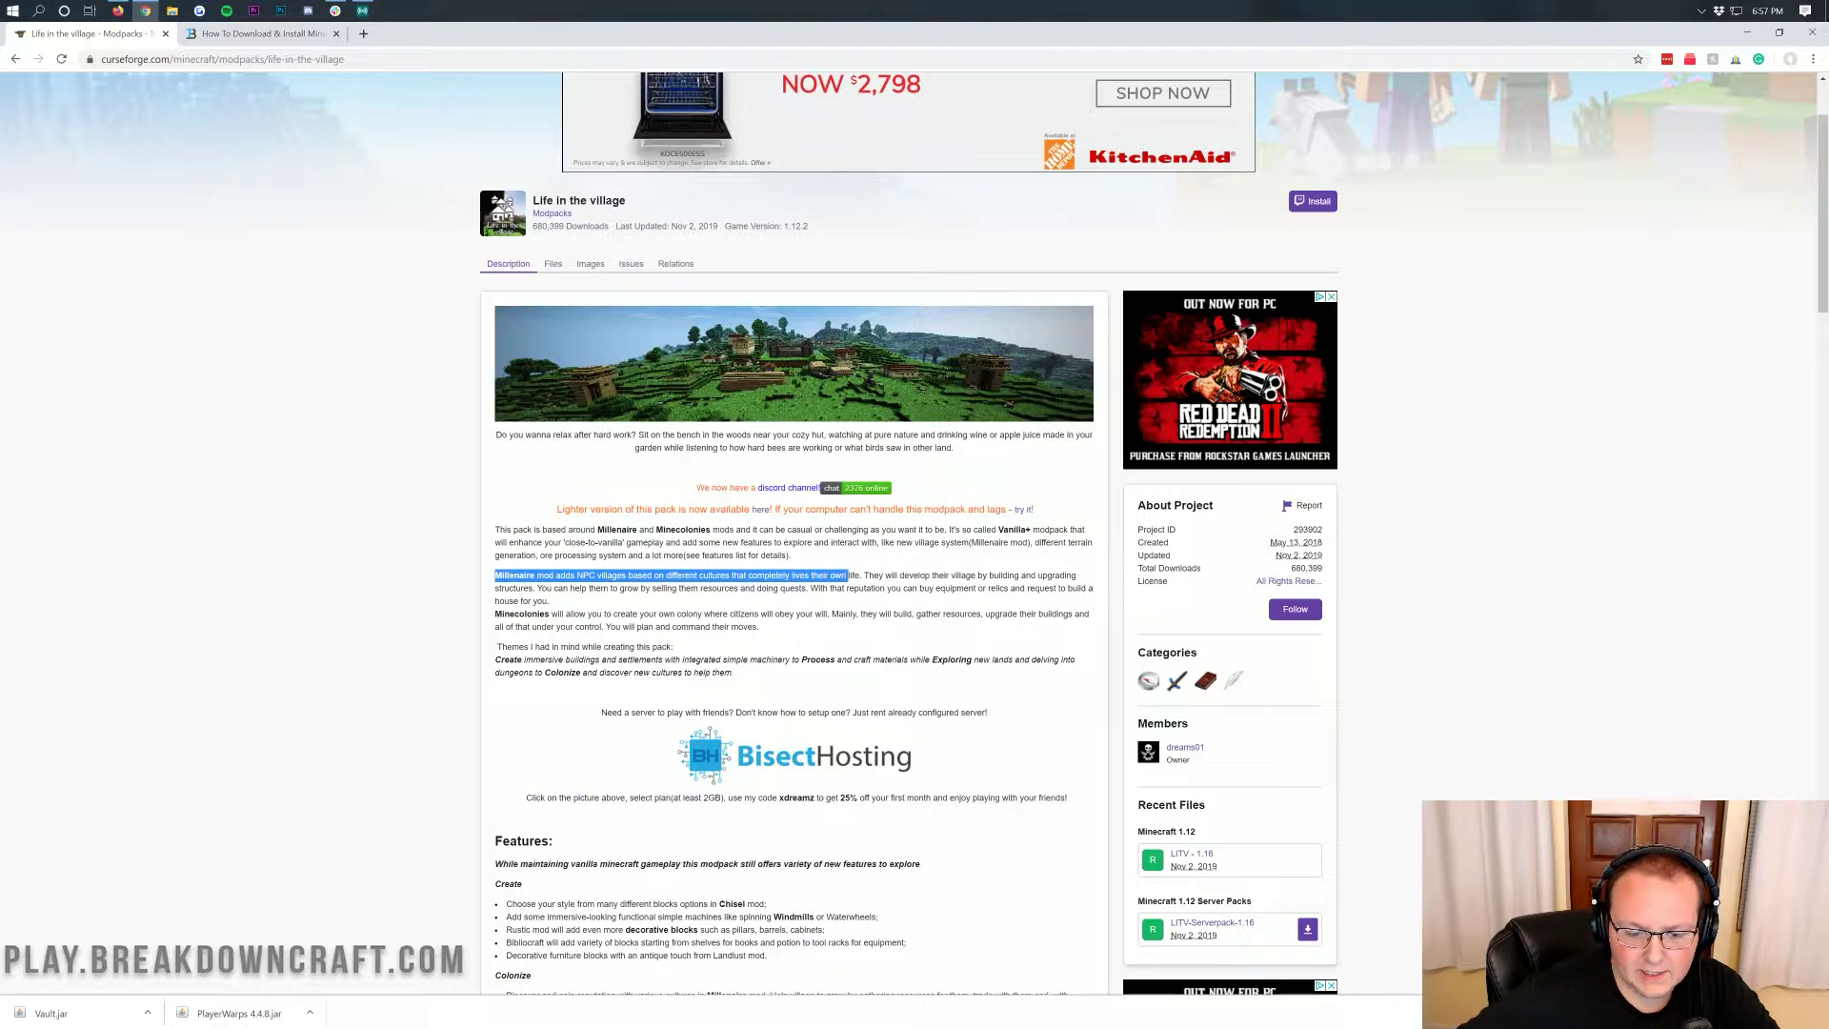
click(723, 615)
drag(494, 614, 840, 615)
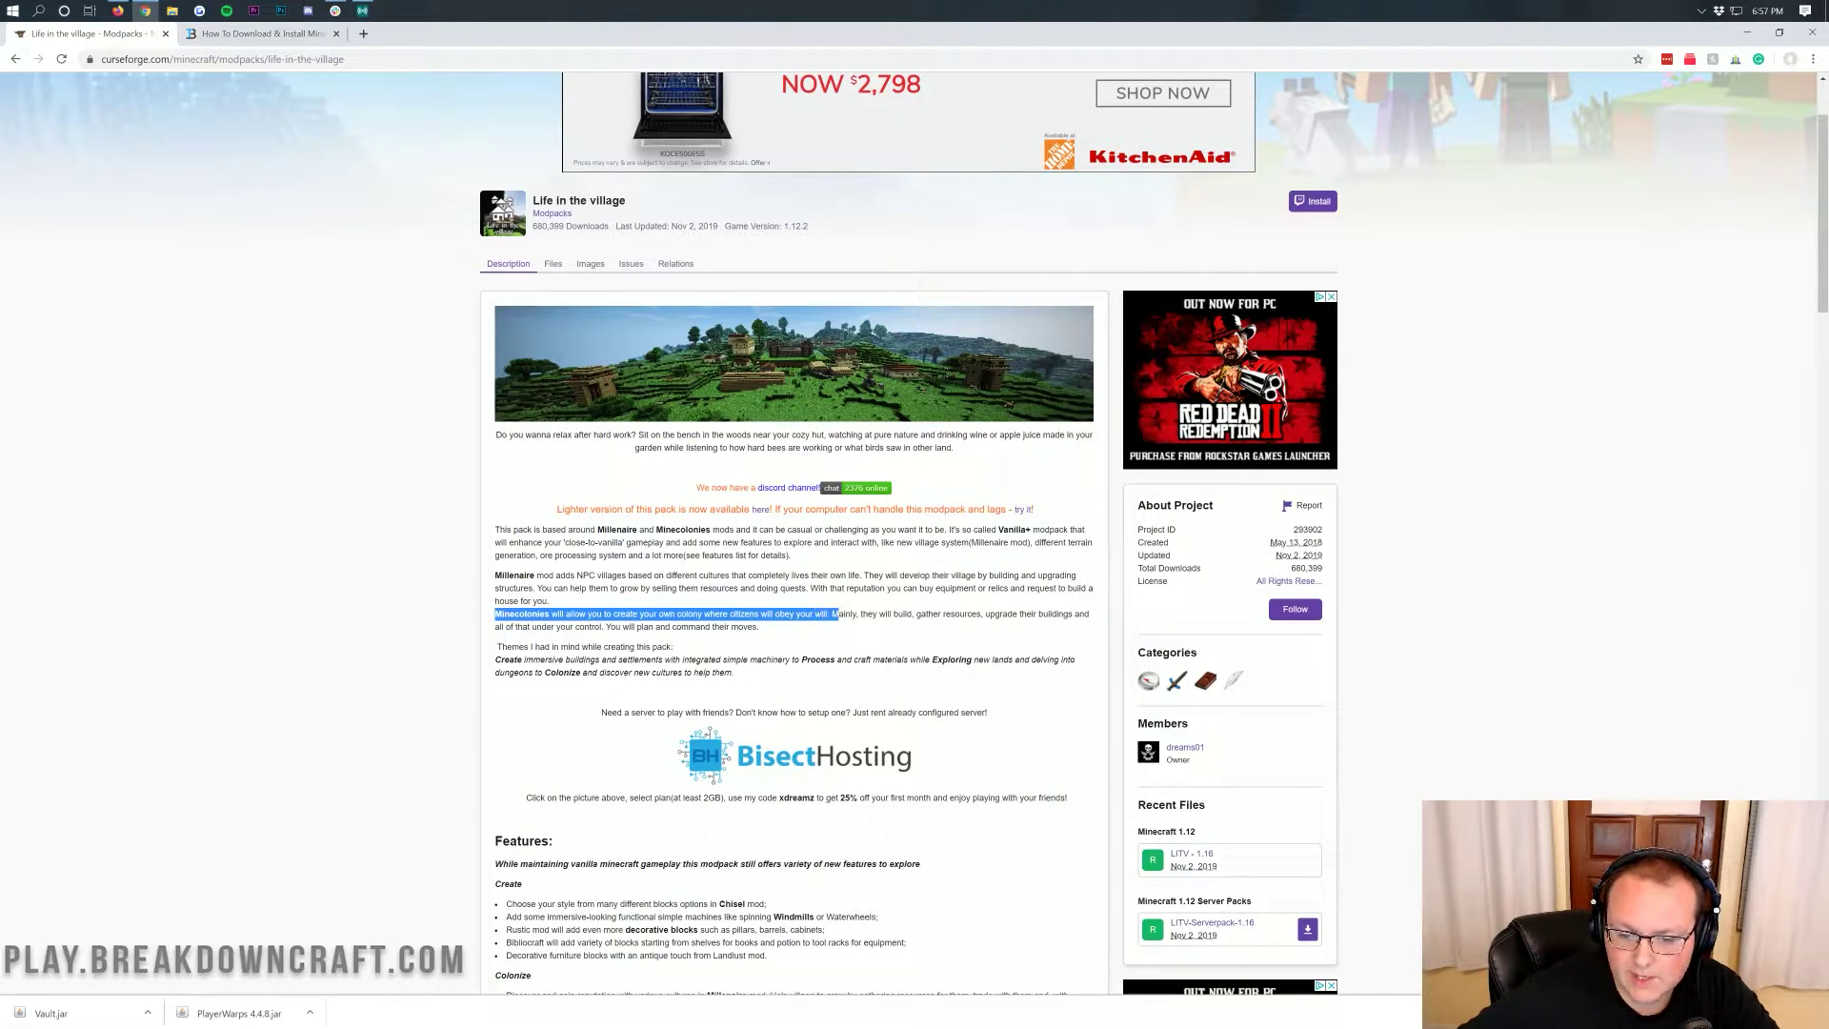
click(700, 626)
scroll(701, 626, up, 2)
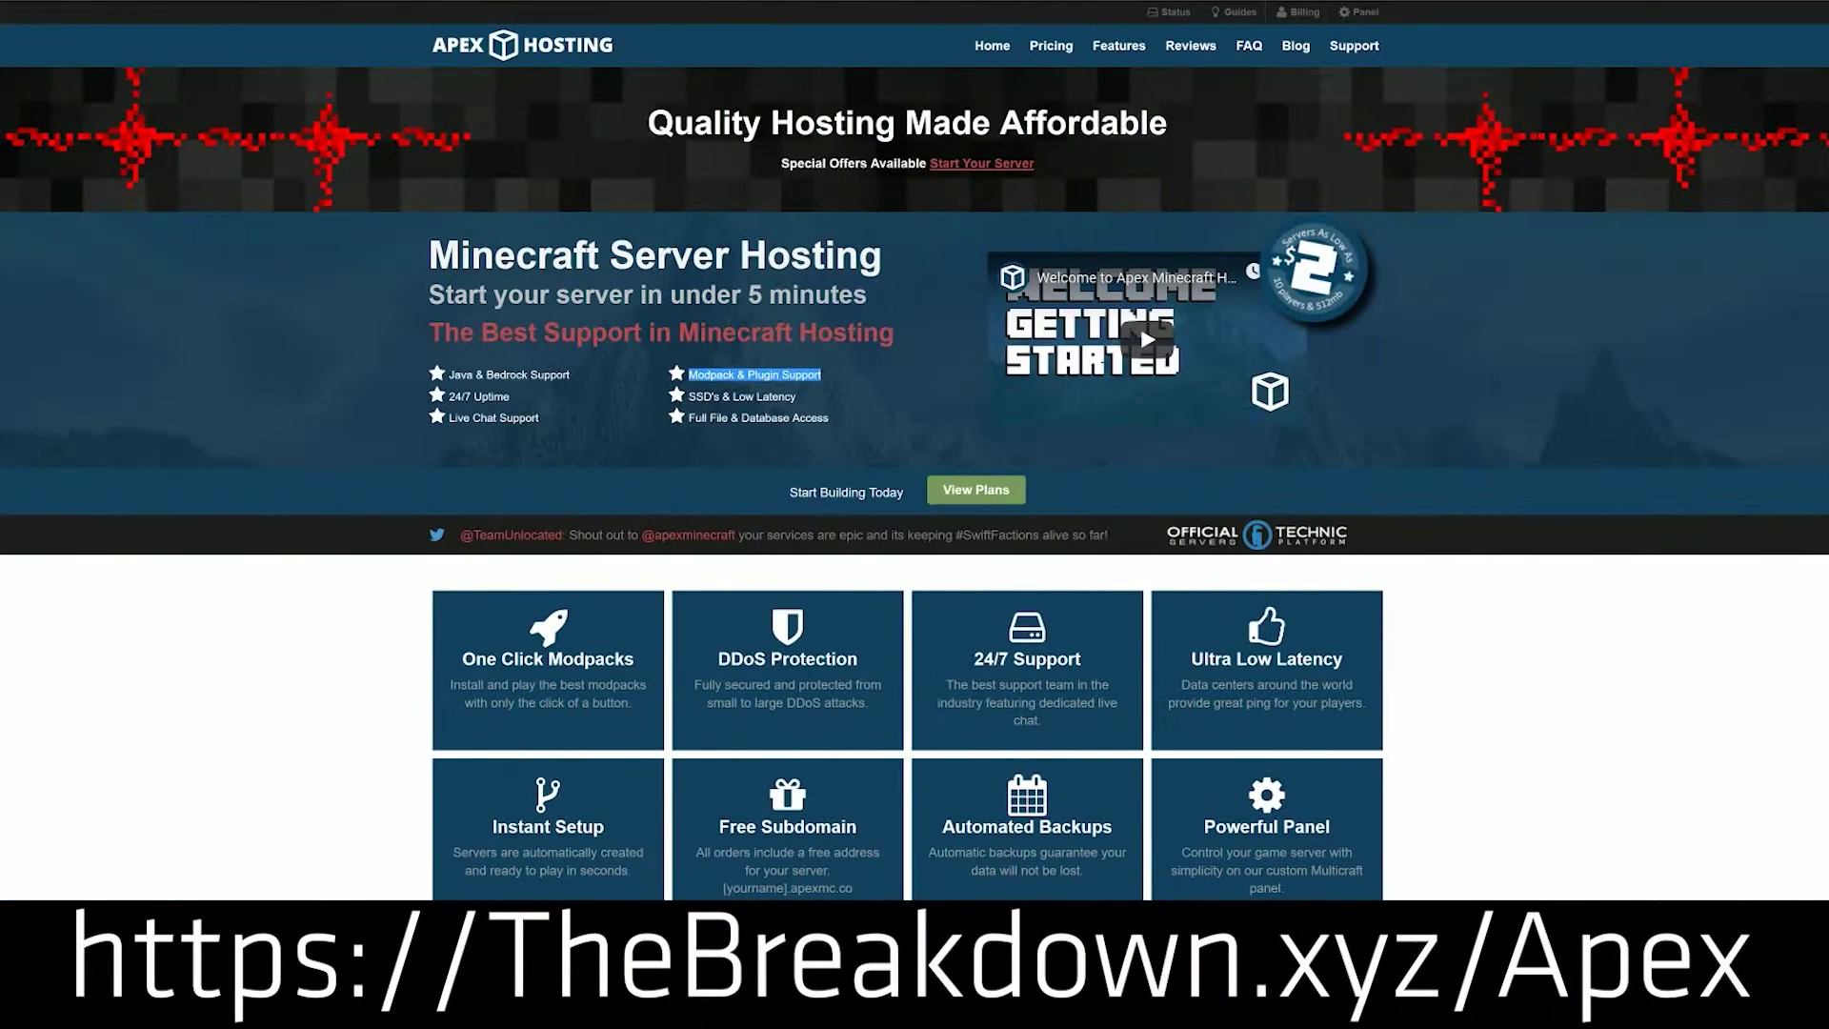
Examine the Apex Hosting home page, covering uptime, 24/7 support, One Click Modpacks, server locations, testimonials and supported Minecraft versions.
drag(519, 398, 460, 393)
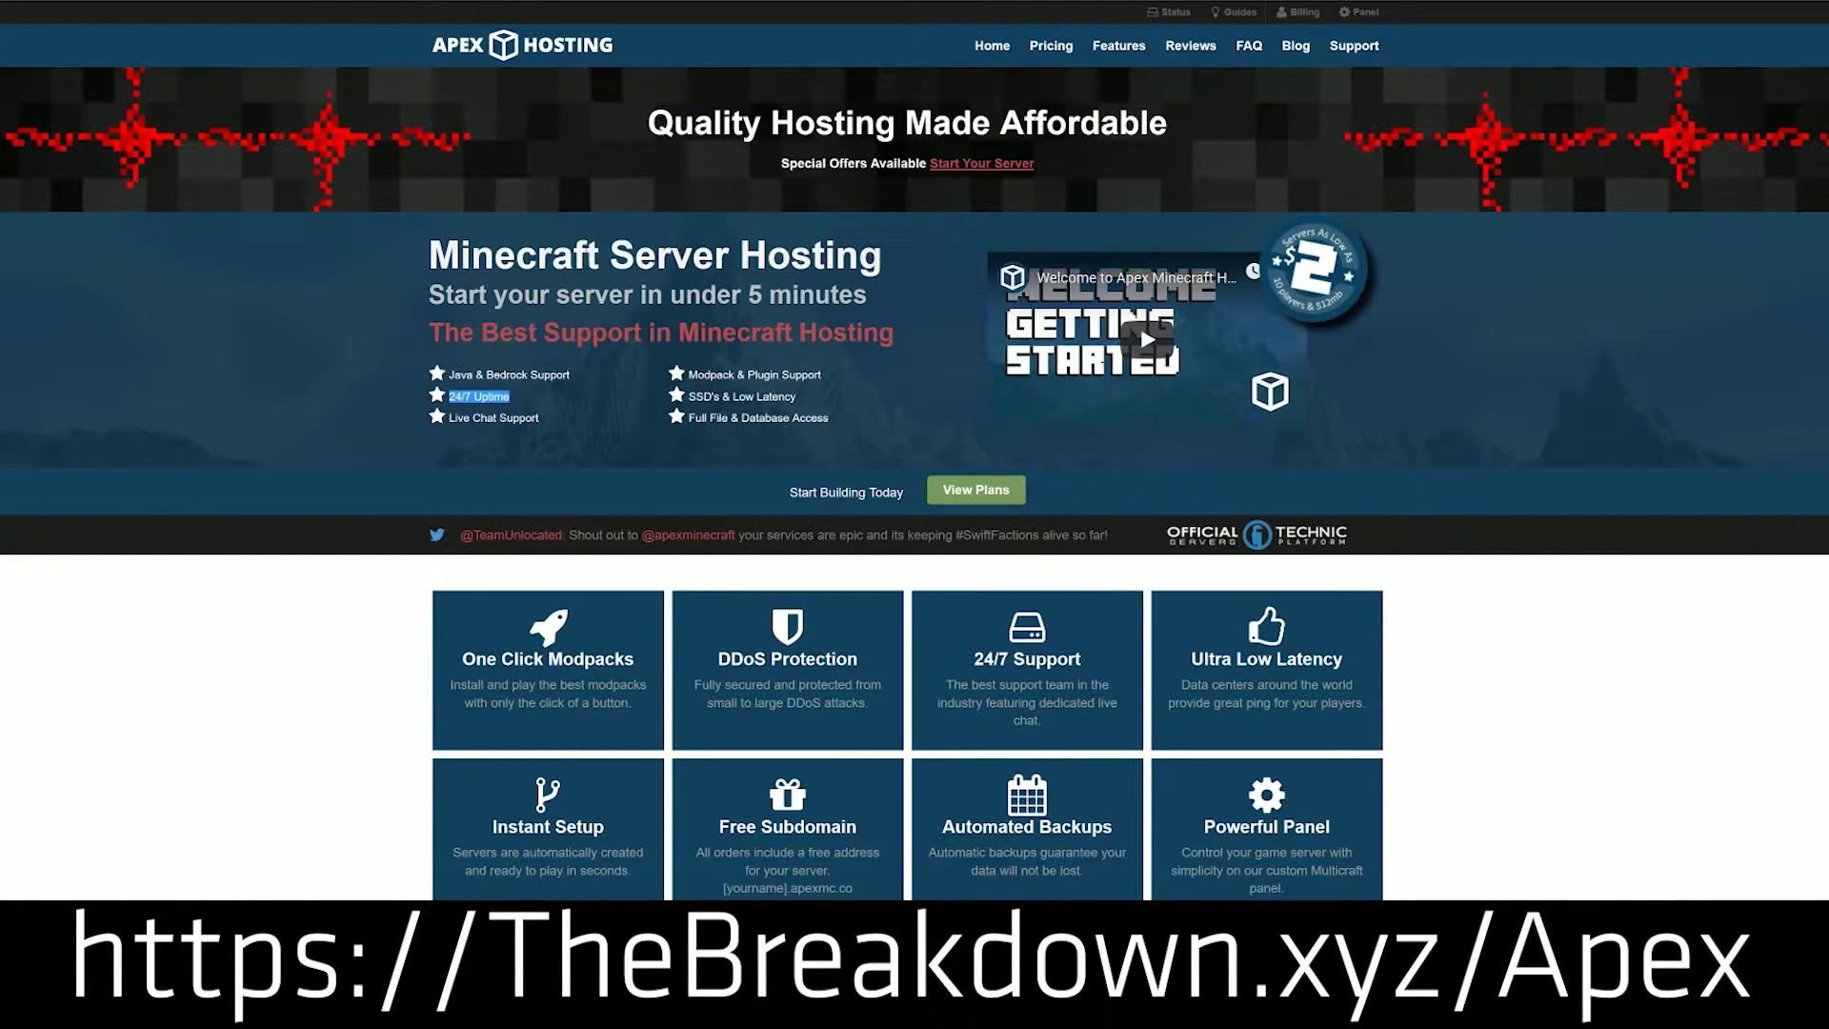
drag(1105, 659, 971, 660)
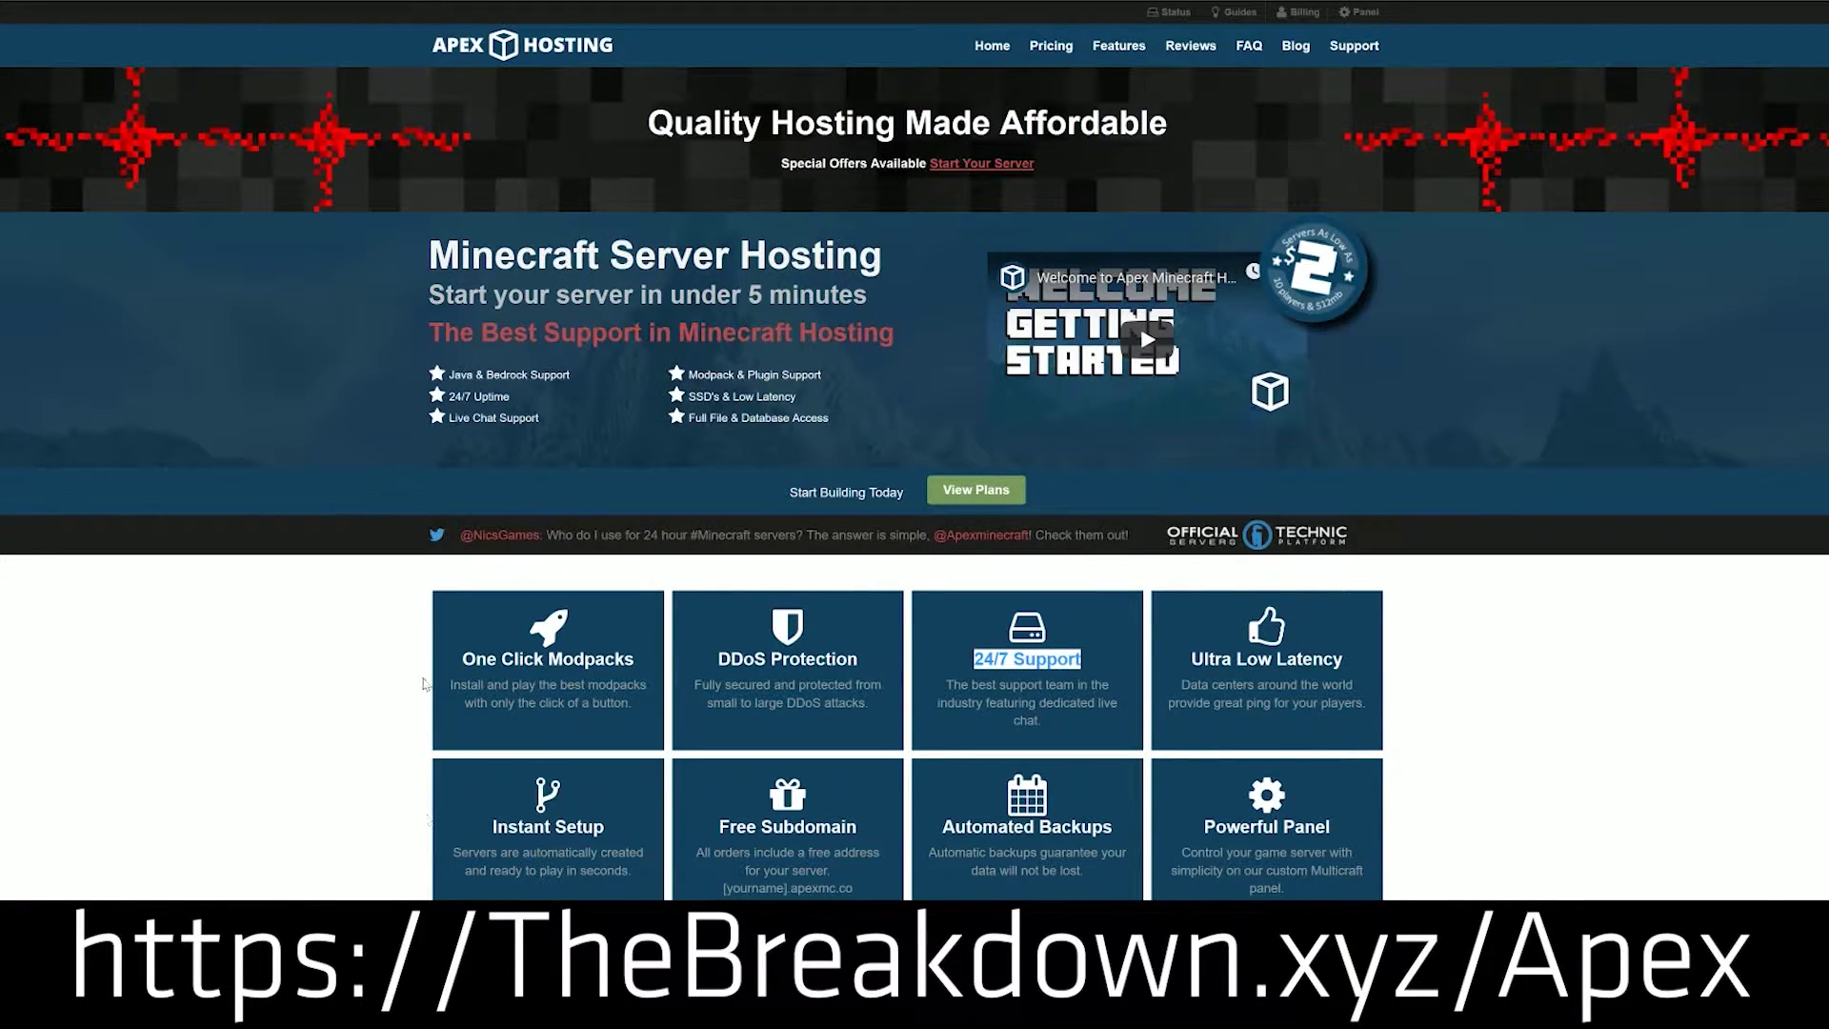
drag(461, 659, 635, 660)
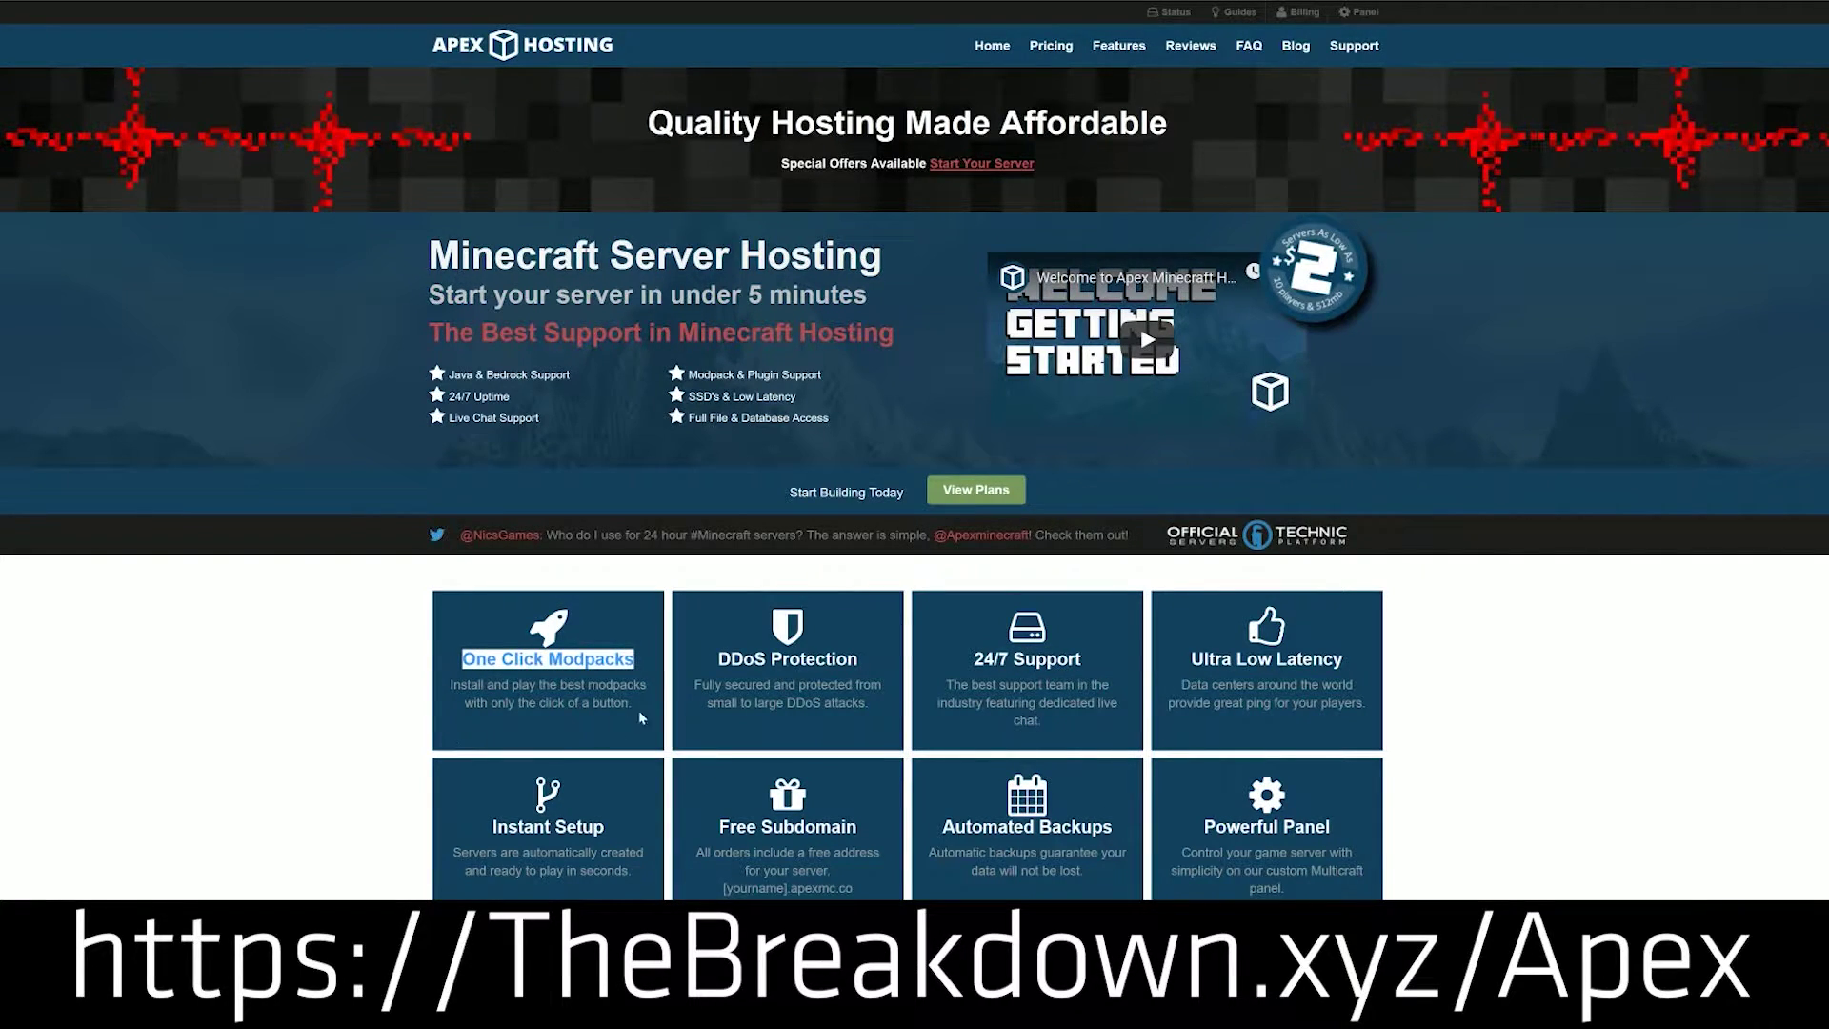
scroll(352, 715, down, 3)
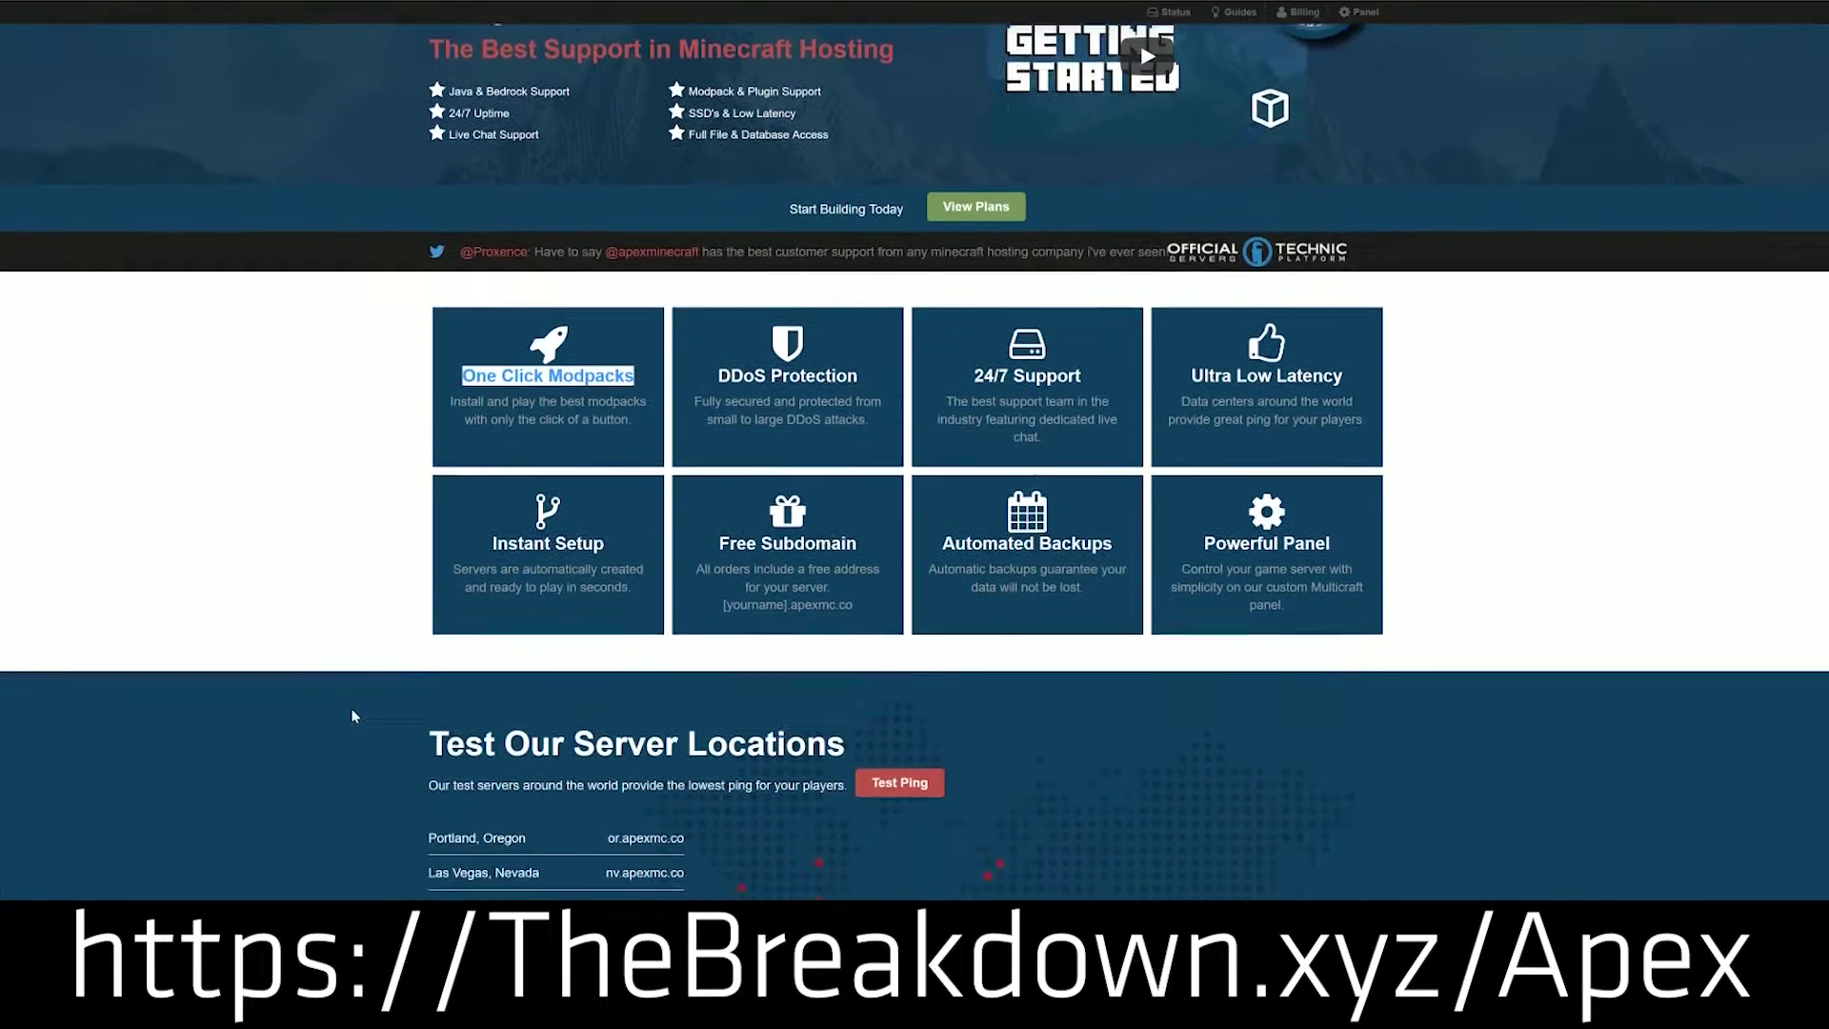
scroll(352, 715, down, 7)
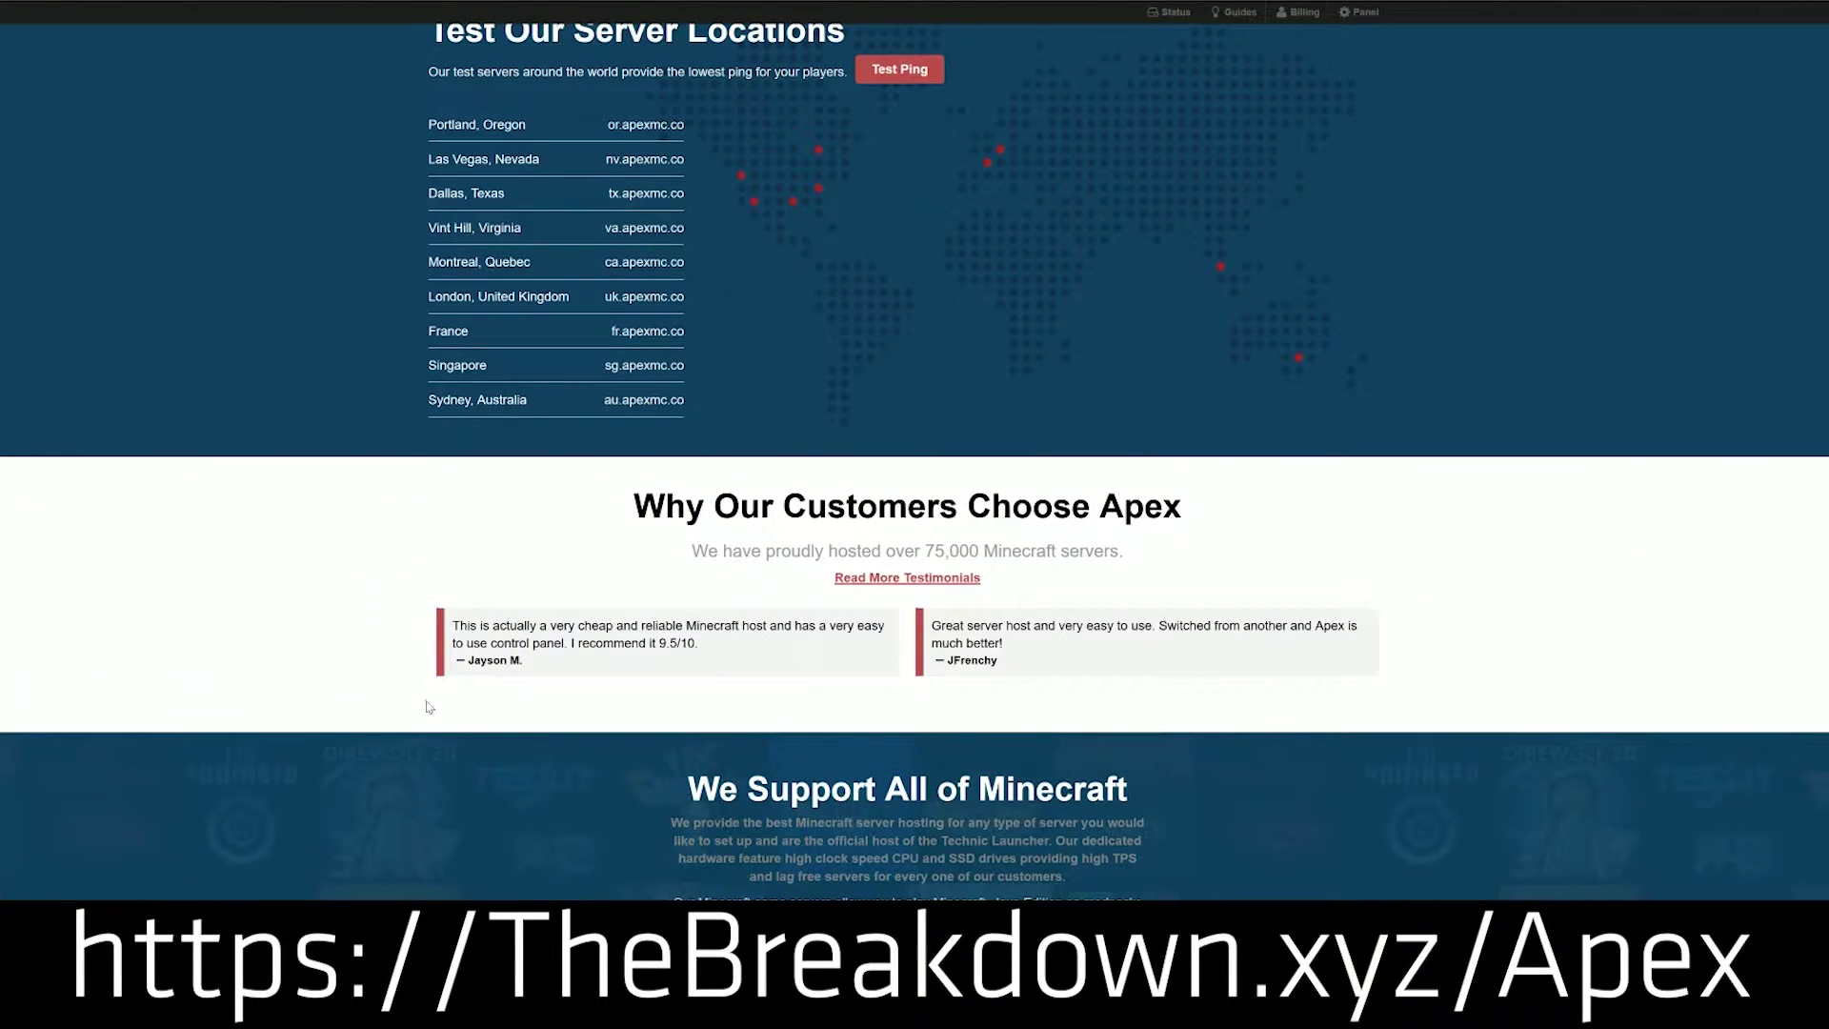
scroll(1376, 817, down, 1)
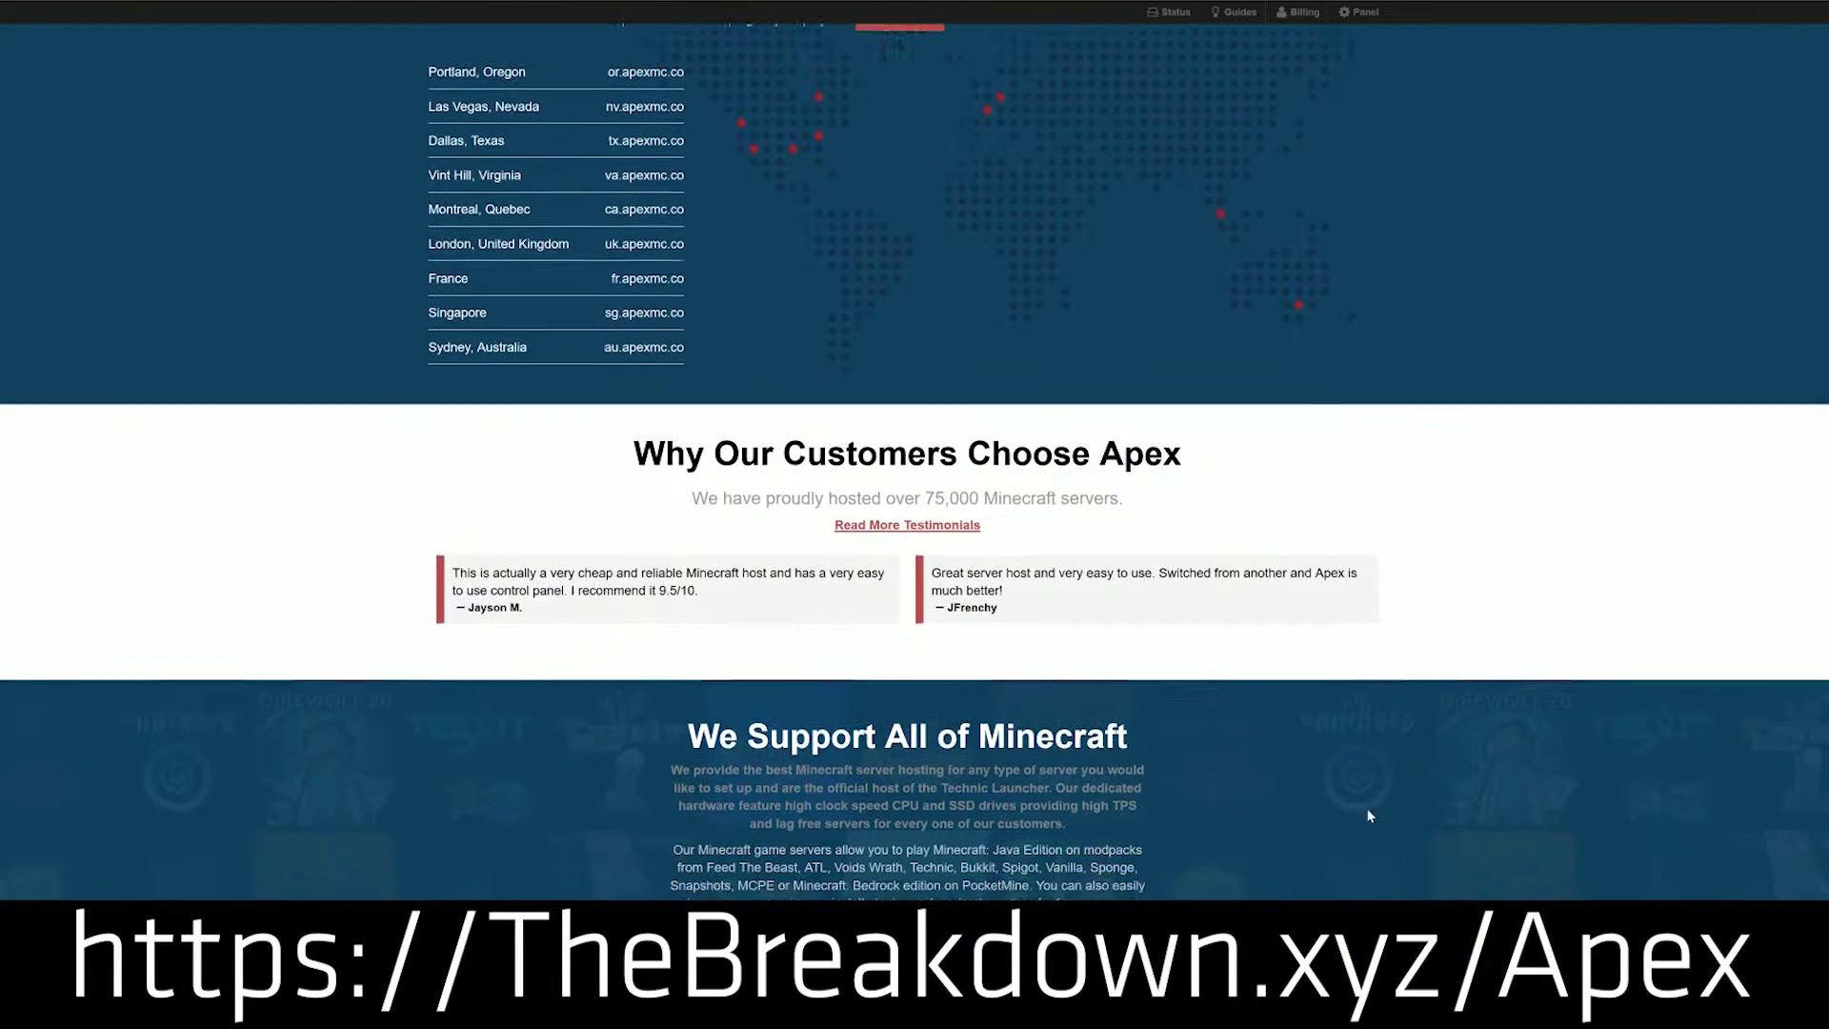
scroll(1377, 817, down, 4)
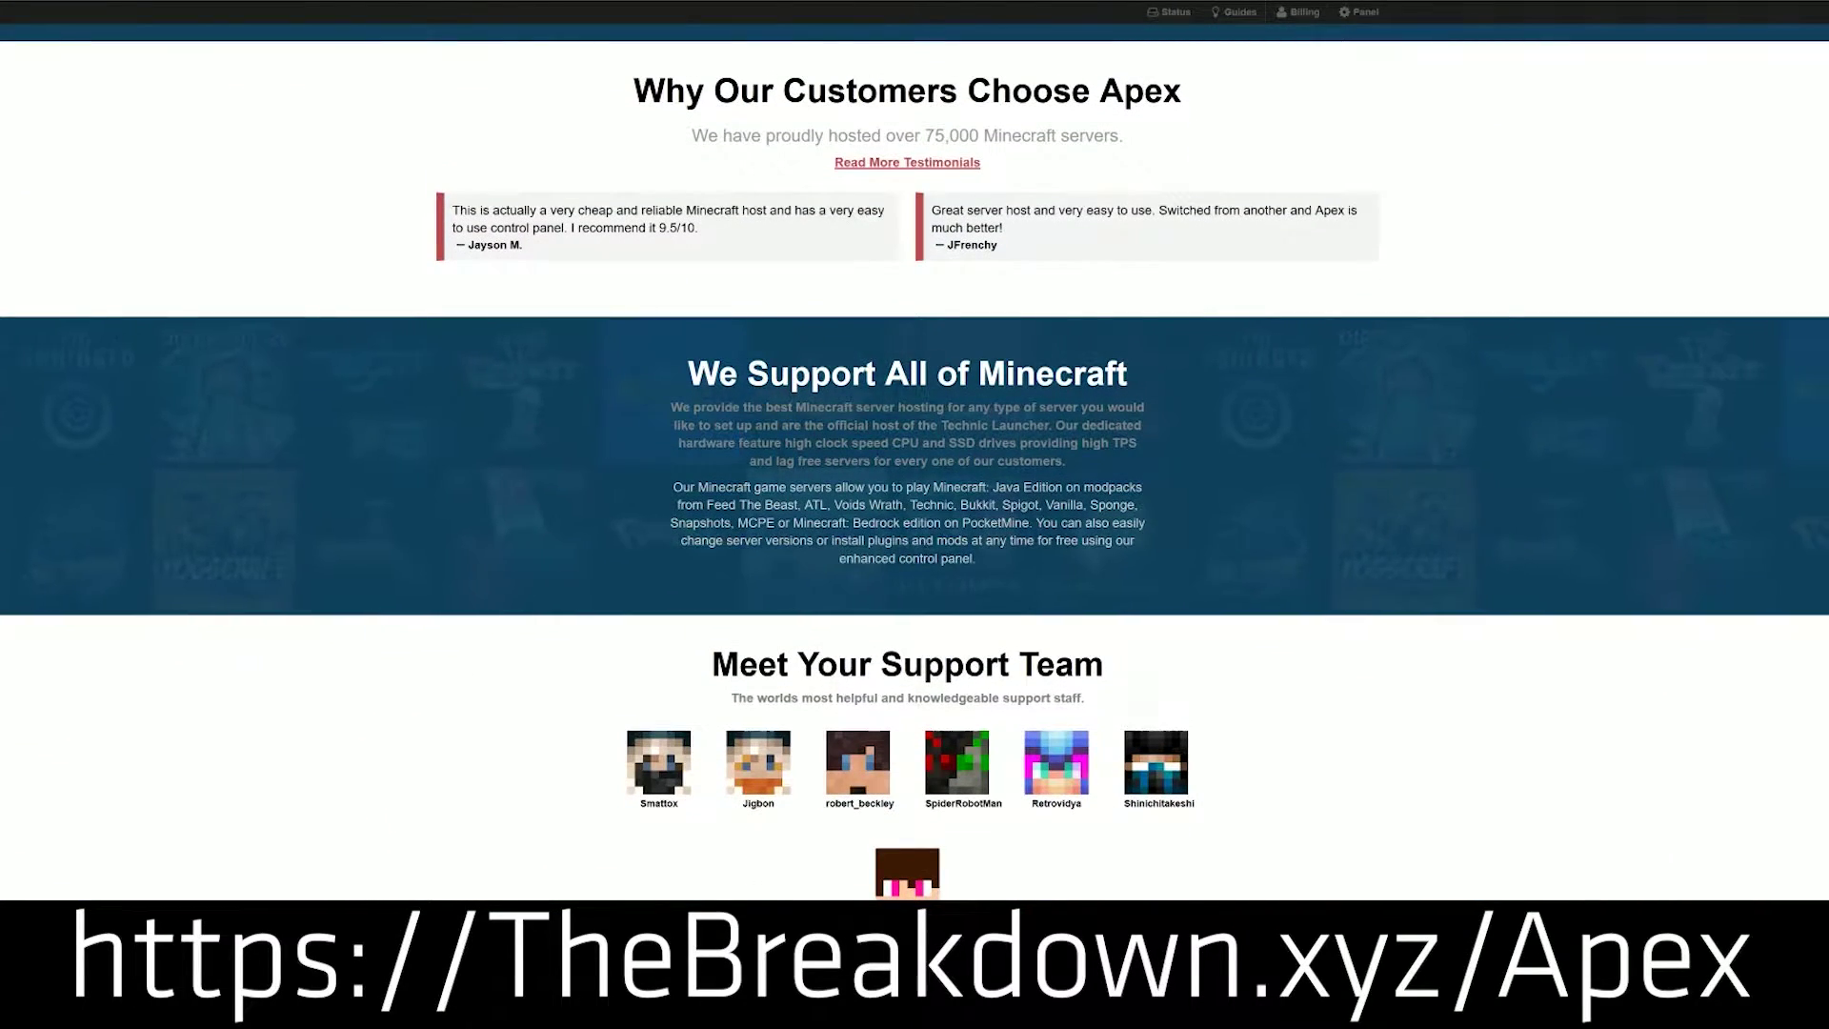
drag(739, 444, 758, 444)
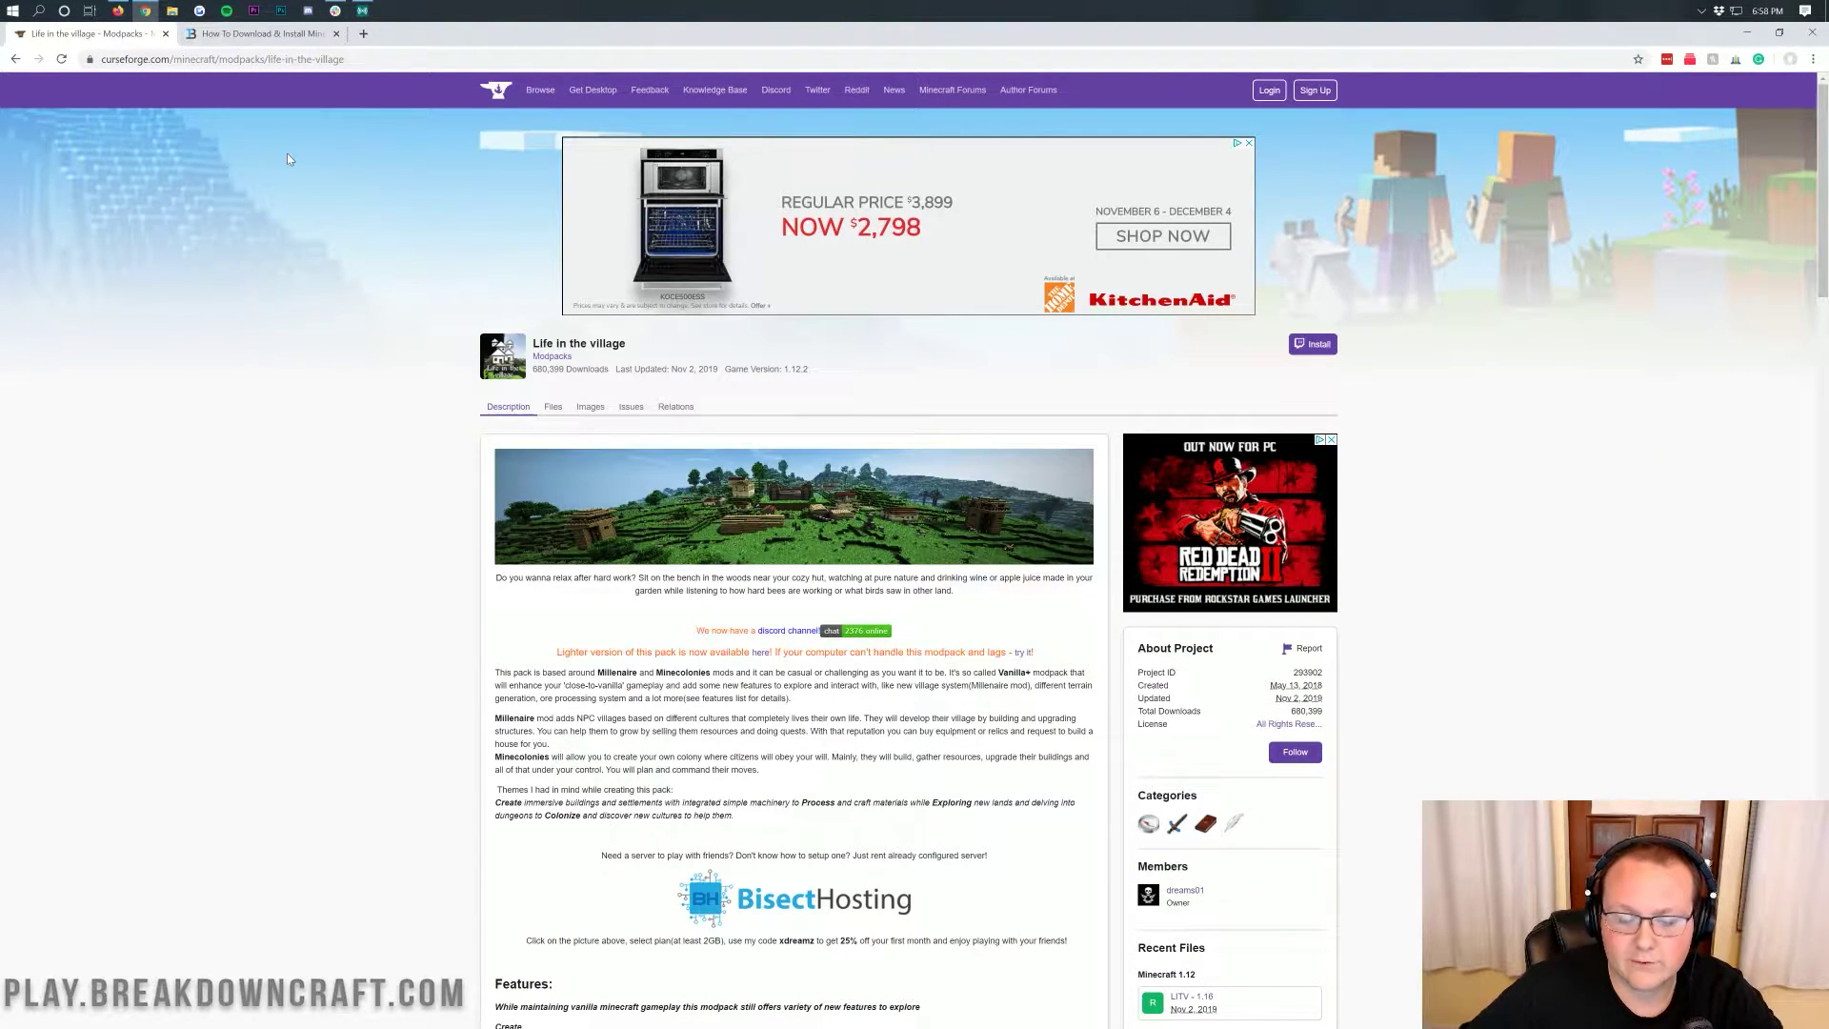
Switch to the article on installing Minecraft modpacks using the Twitch App and skim its steps.
click(247, 46)
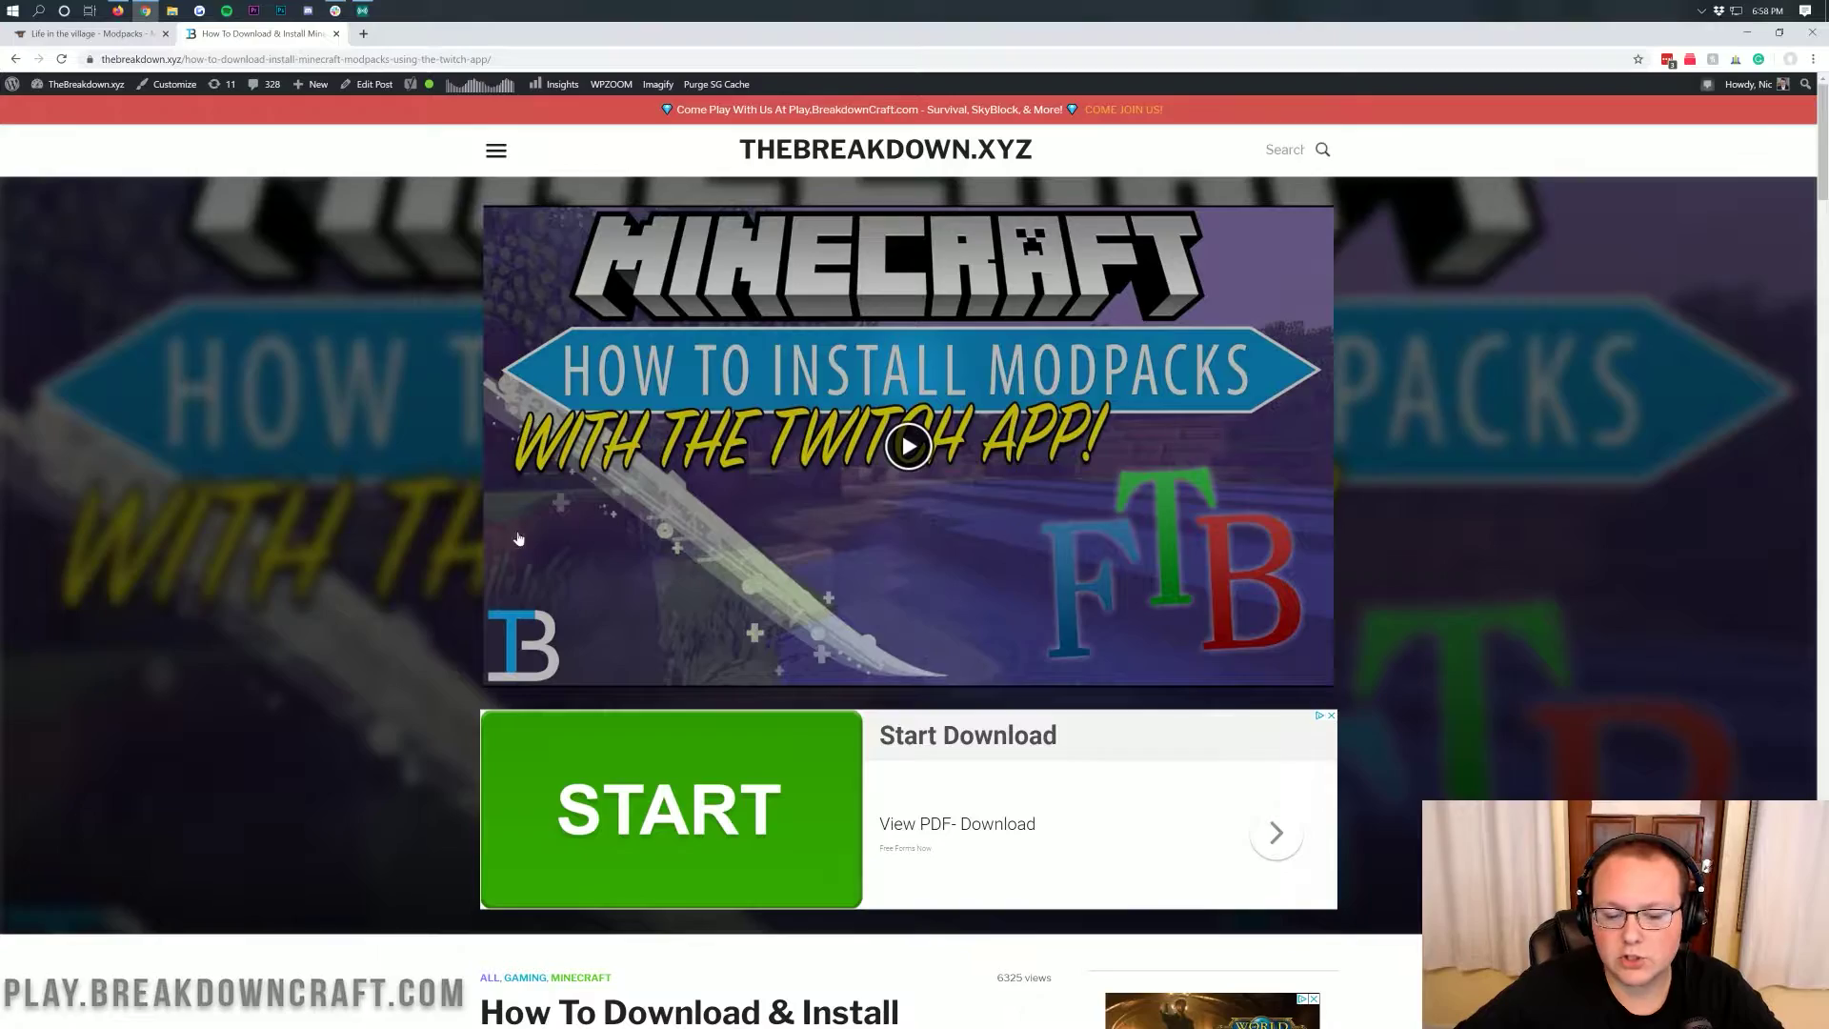
scroll(518, 539, down, 10)
scroll(502, 541, up, 3)
scroll(502, 541, down, 10)
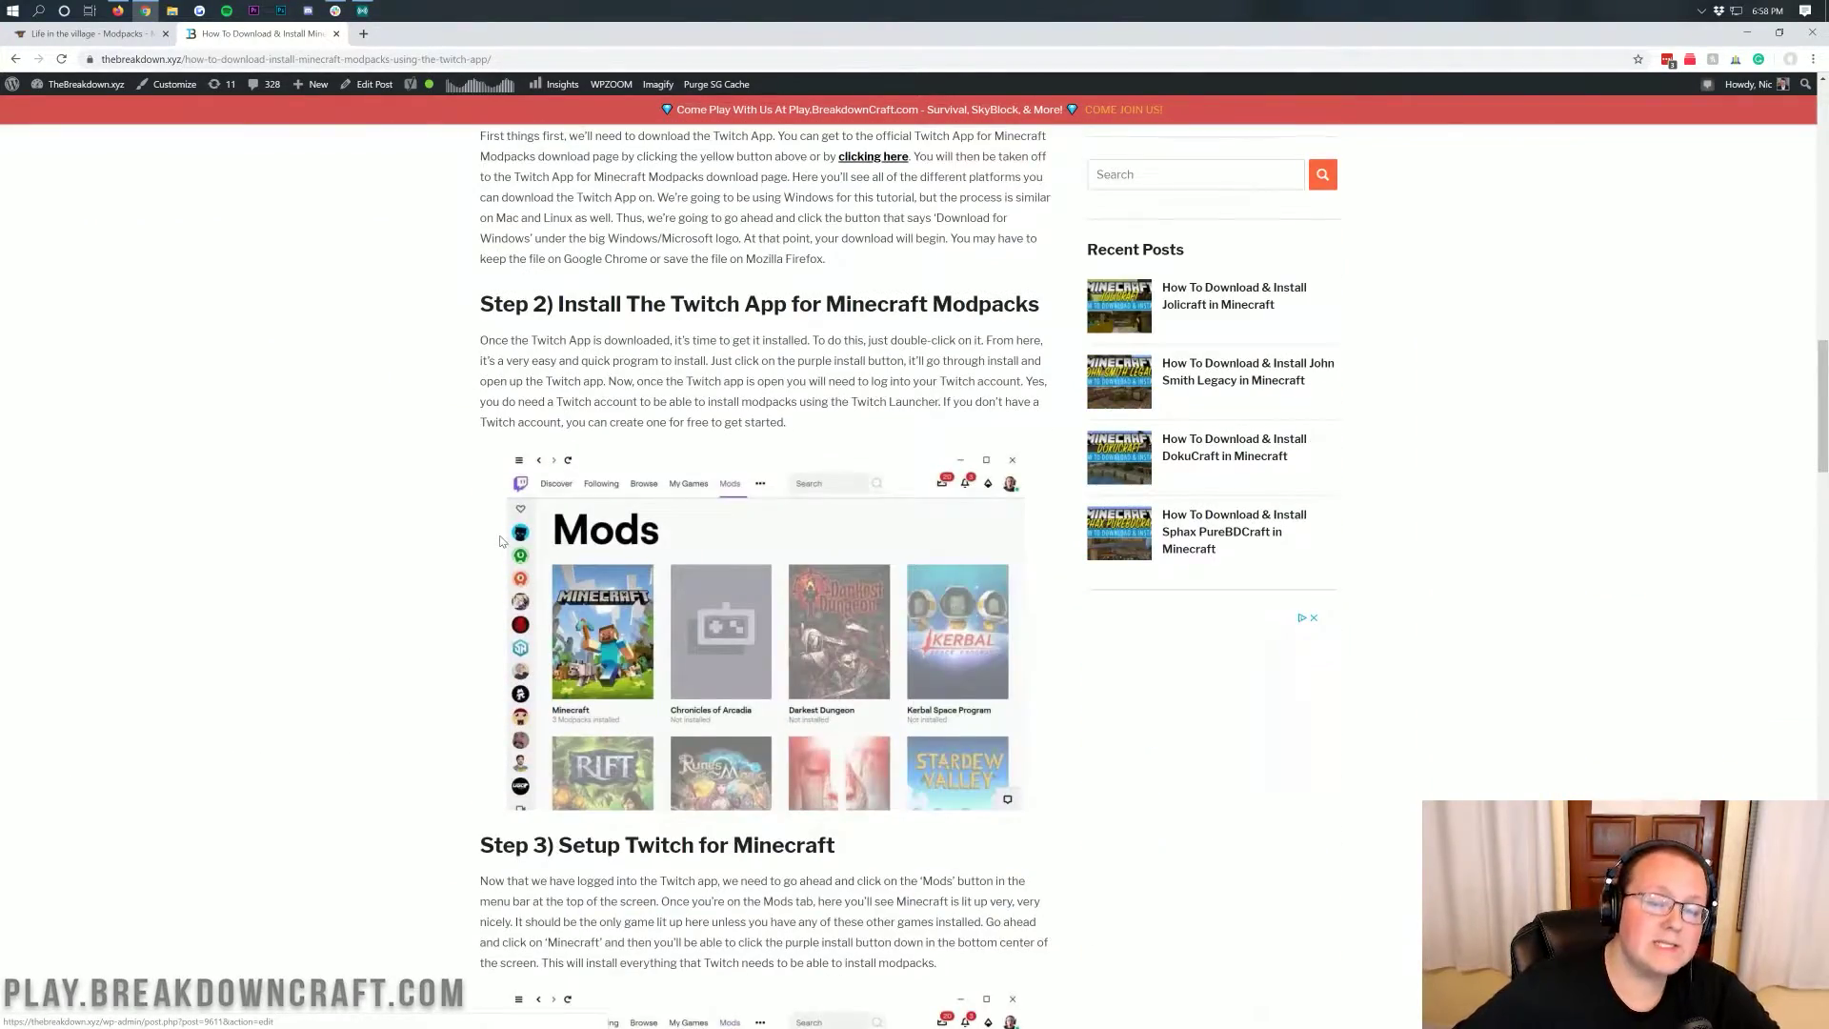
scroll(502, 541, down, 13)
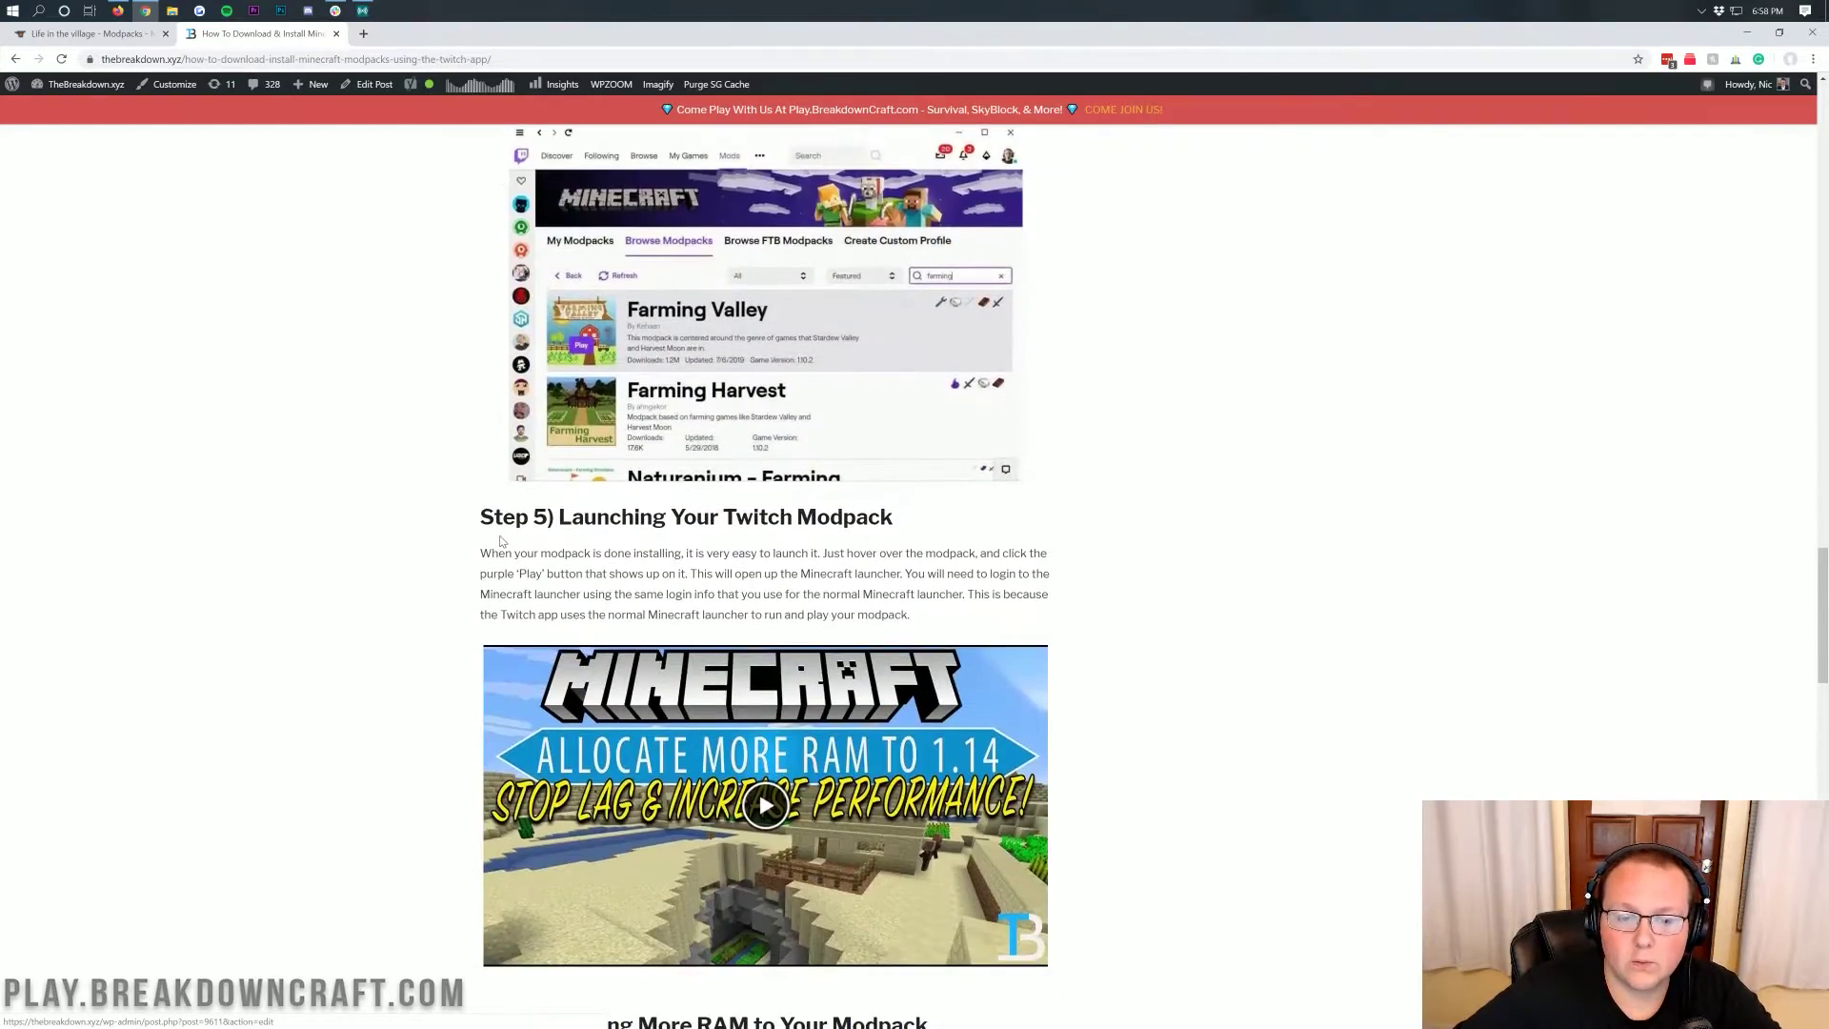
scroll(502, 541, up, 20)
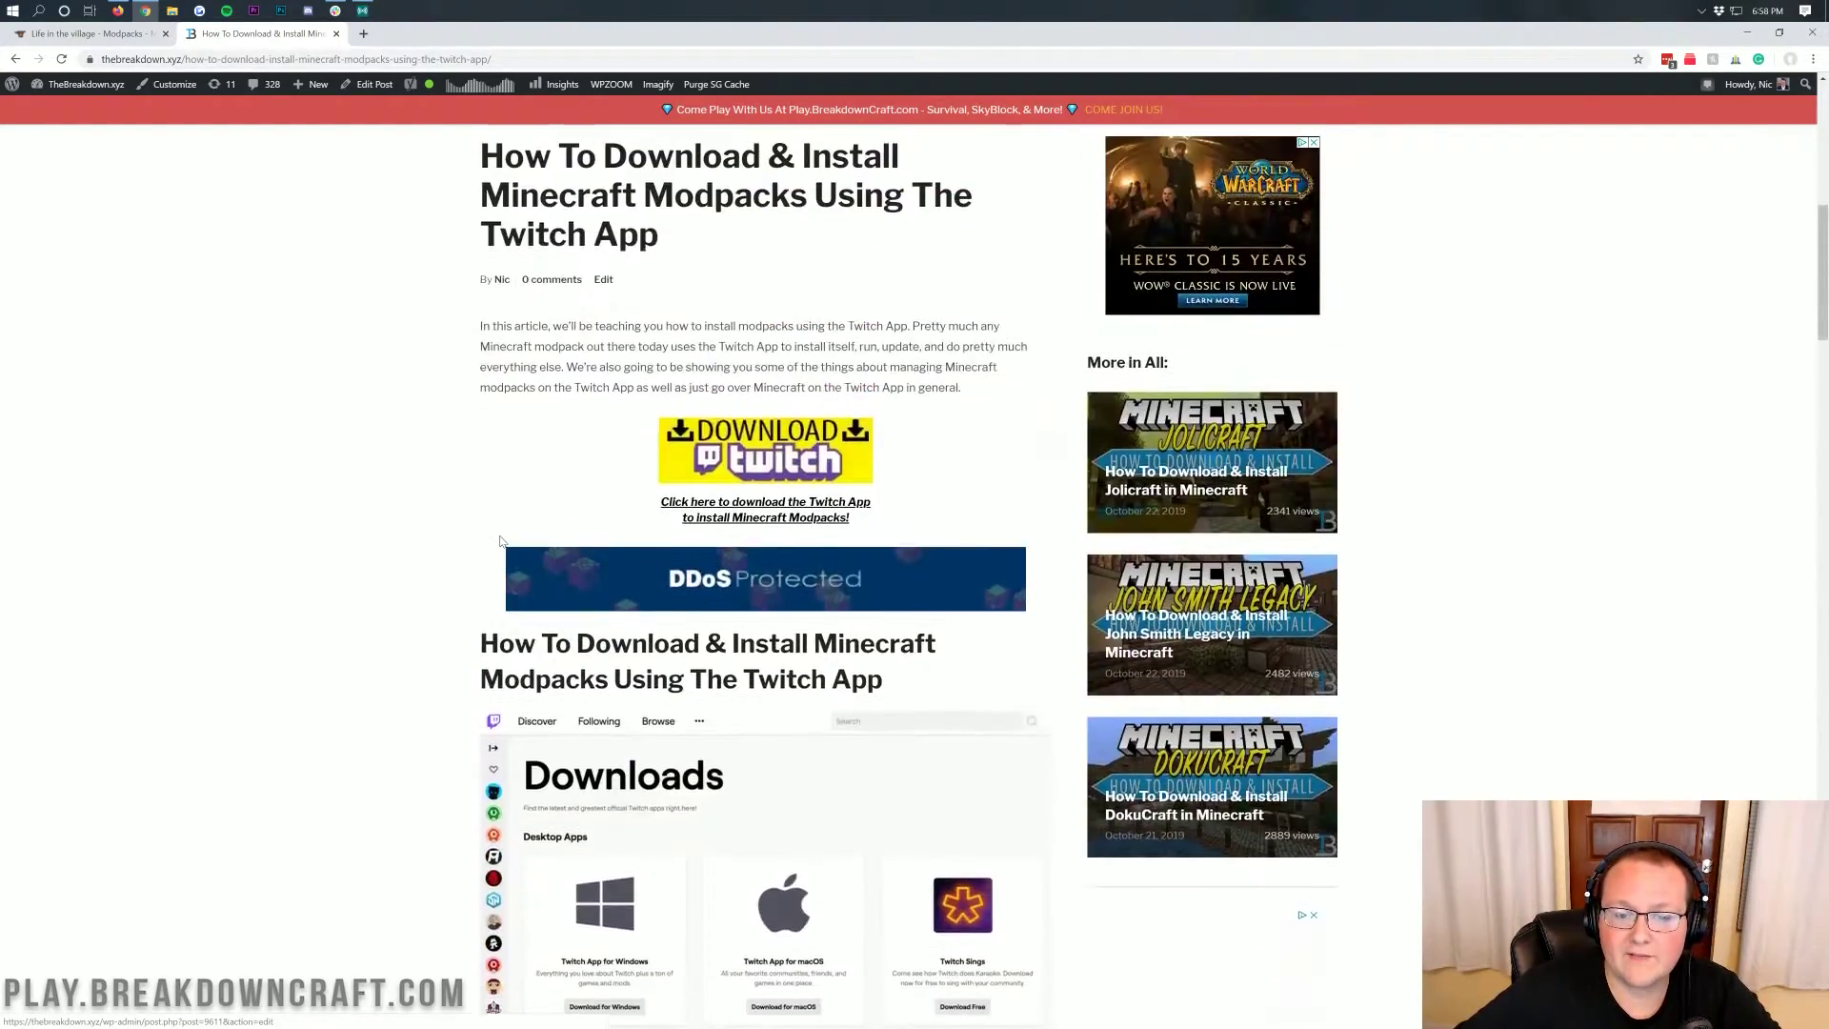
scroll(502, 541, up, 2)
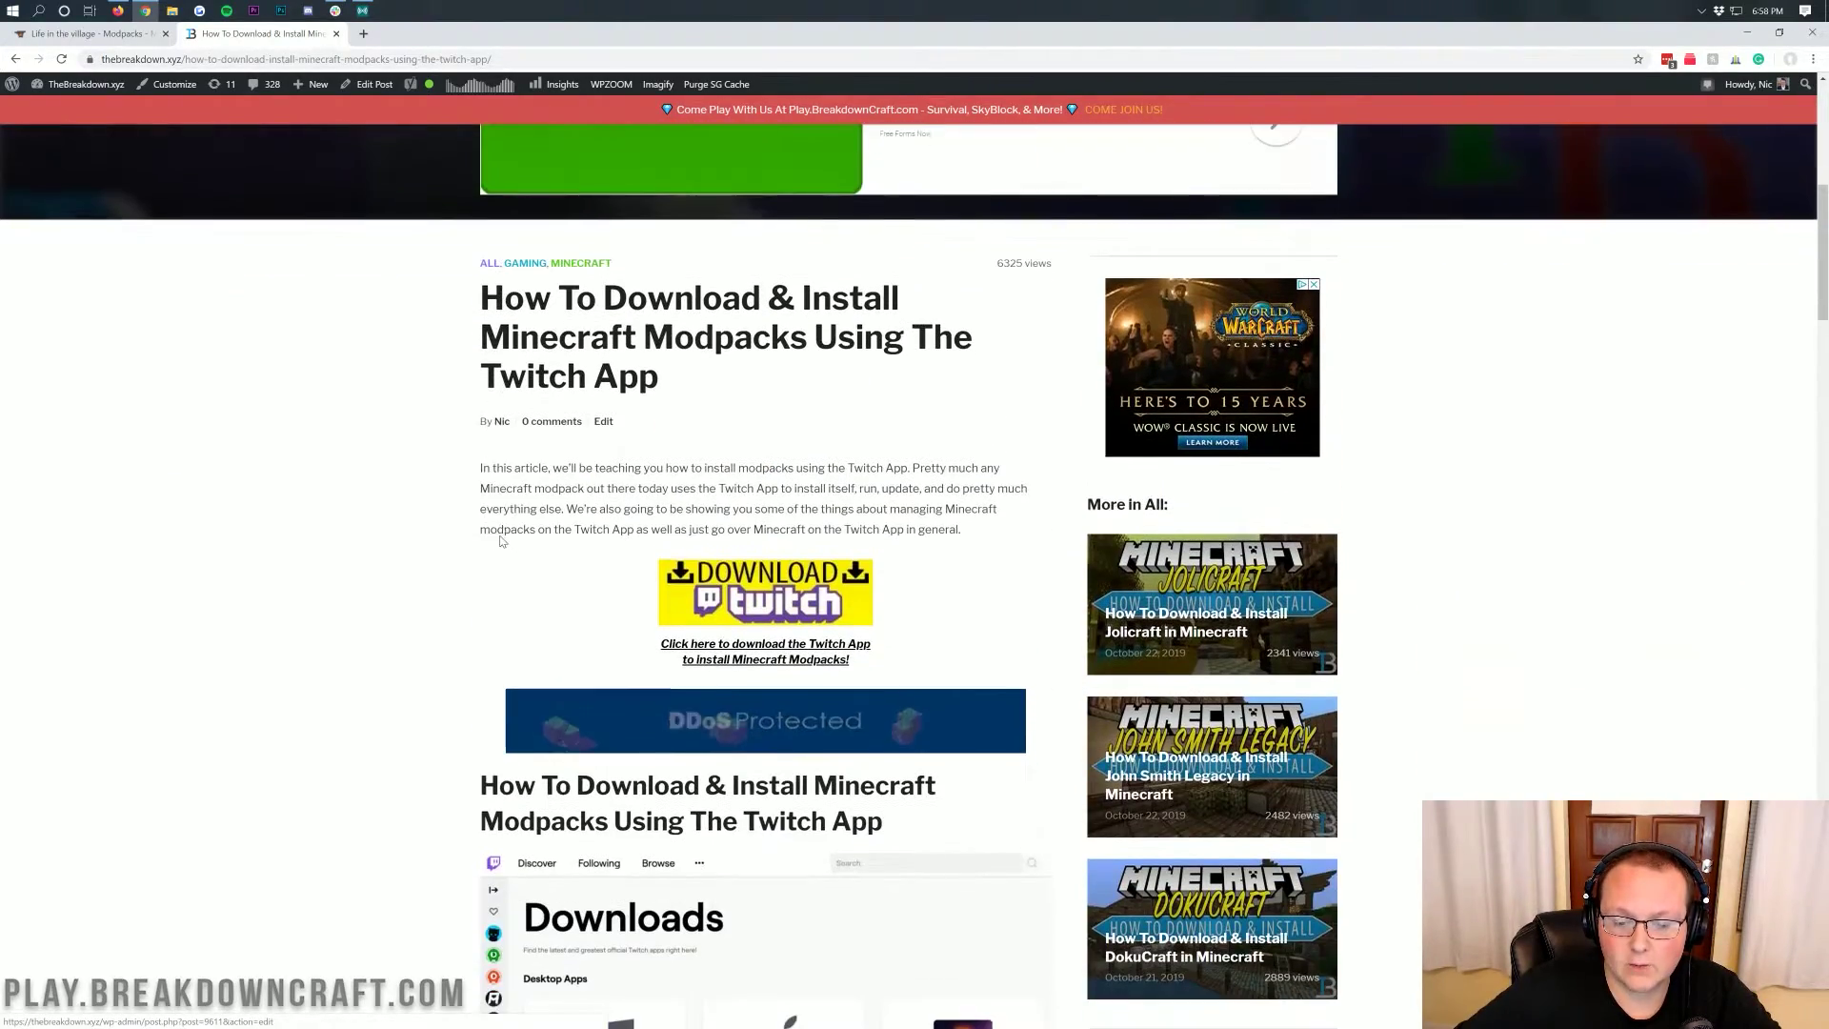
Download the Twitch App for Windows through the article's download link, and move the setup file to an open area of the desktop.
click(748, 604)
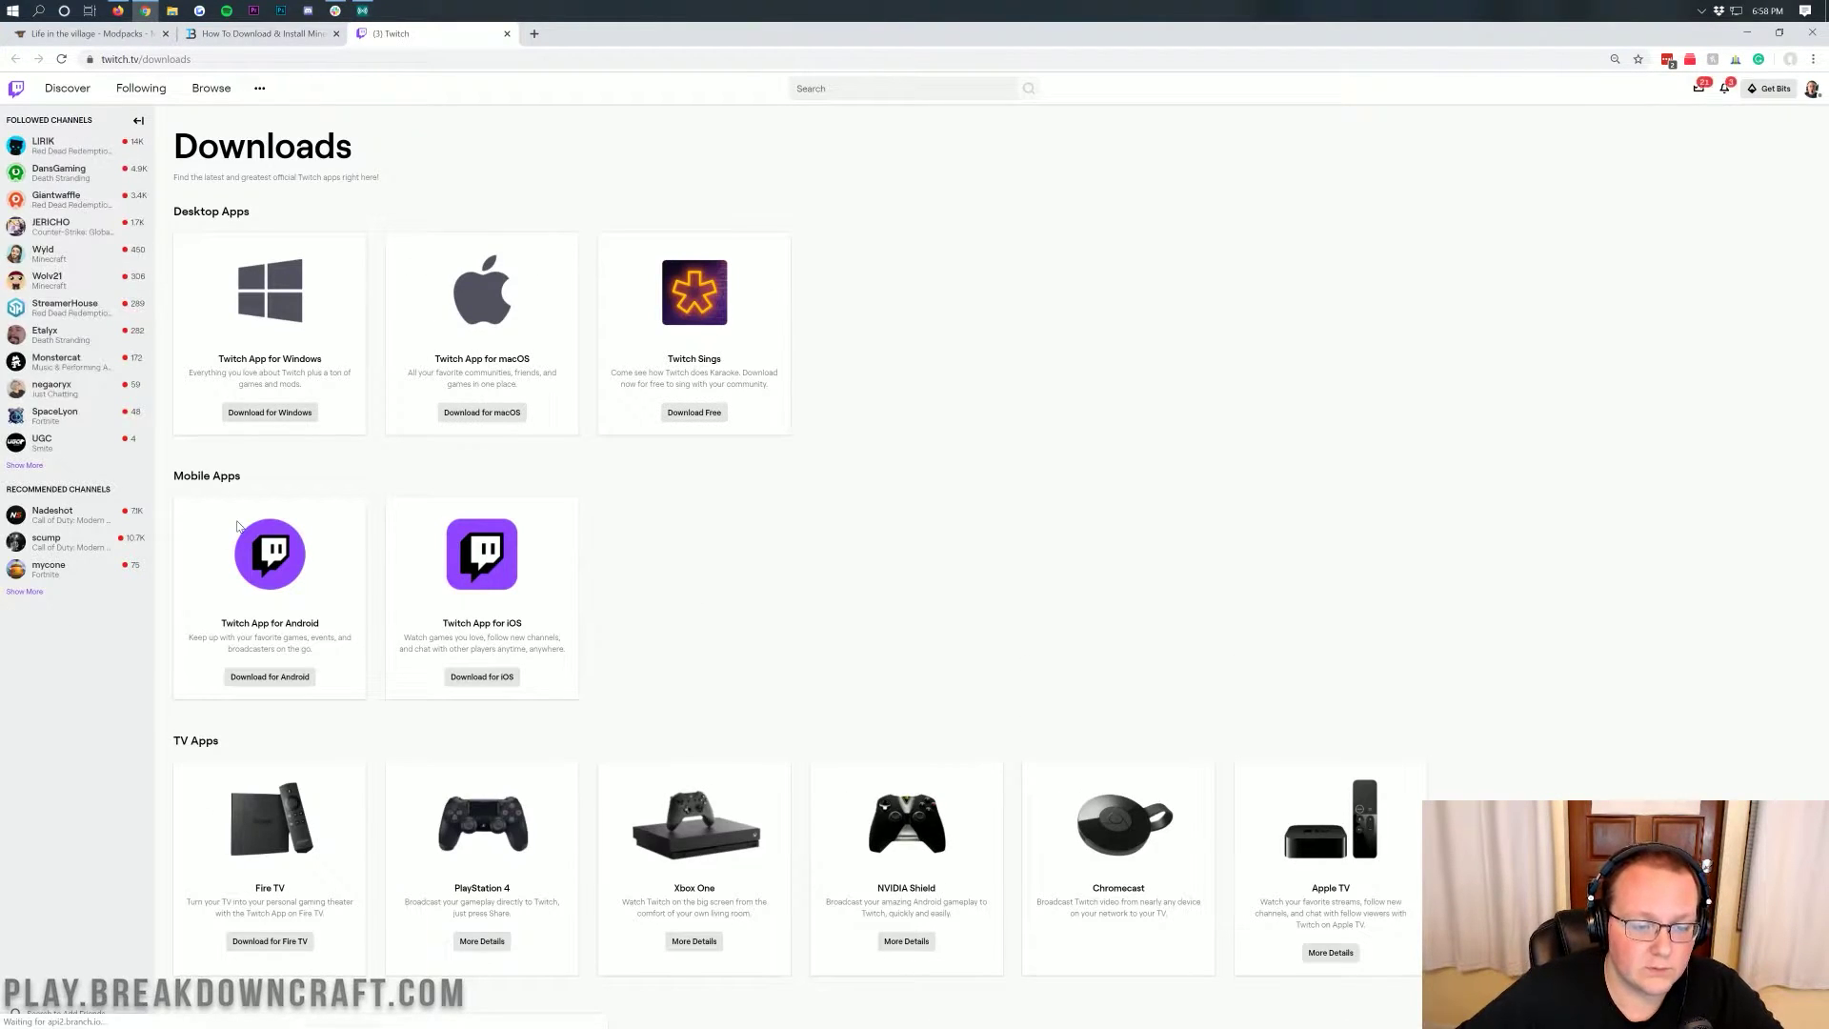
click(262, 413)
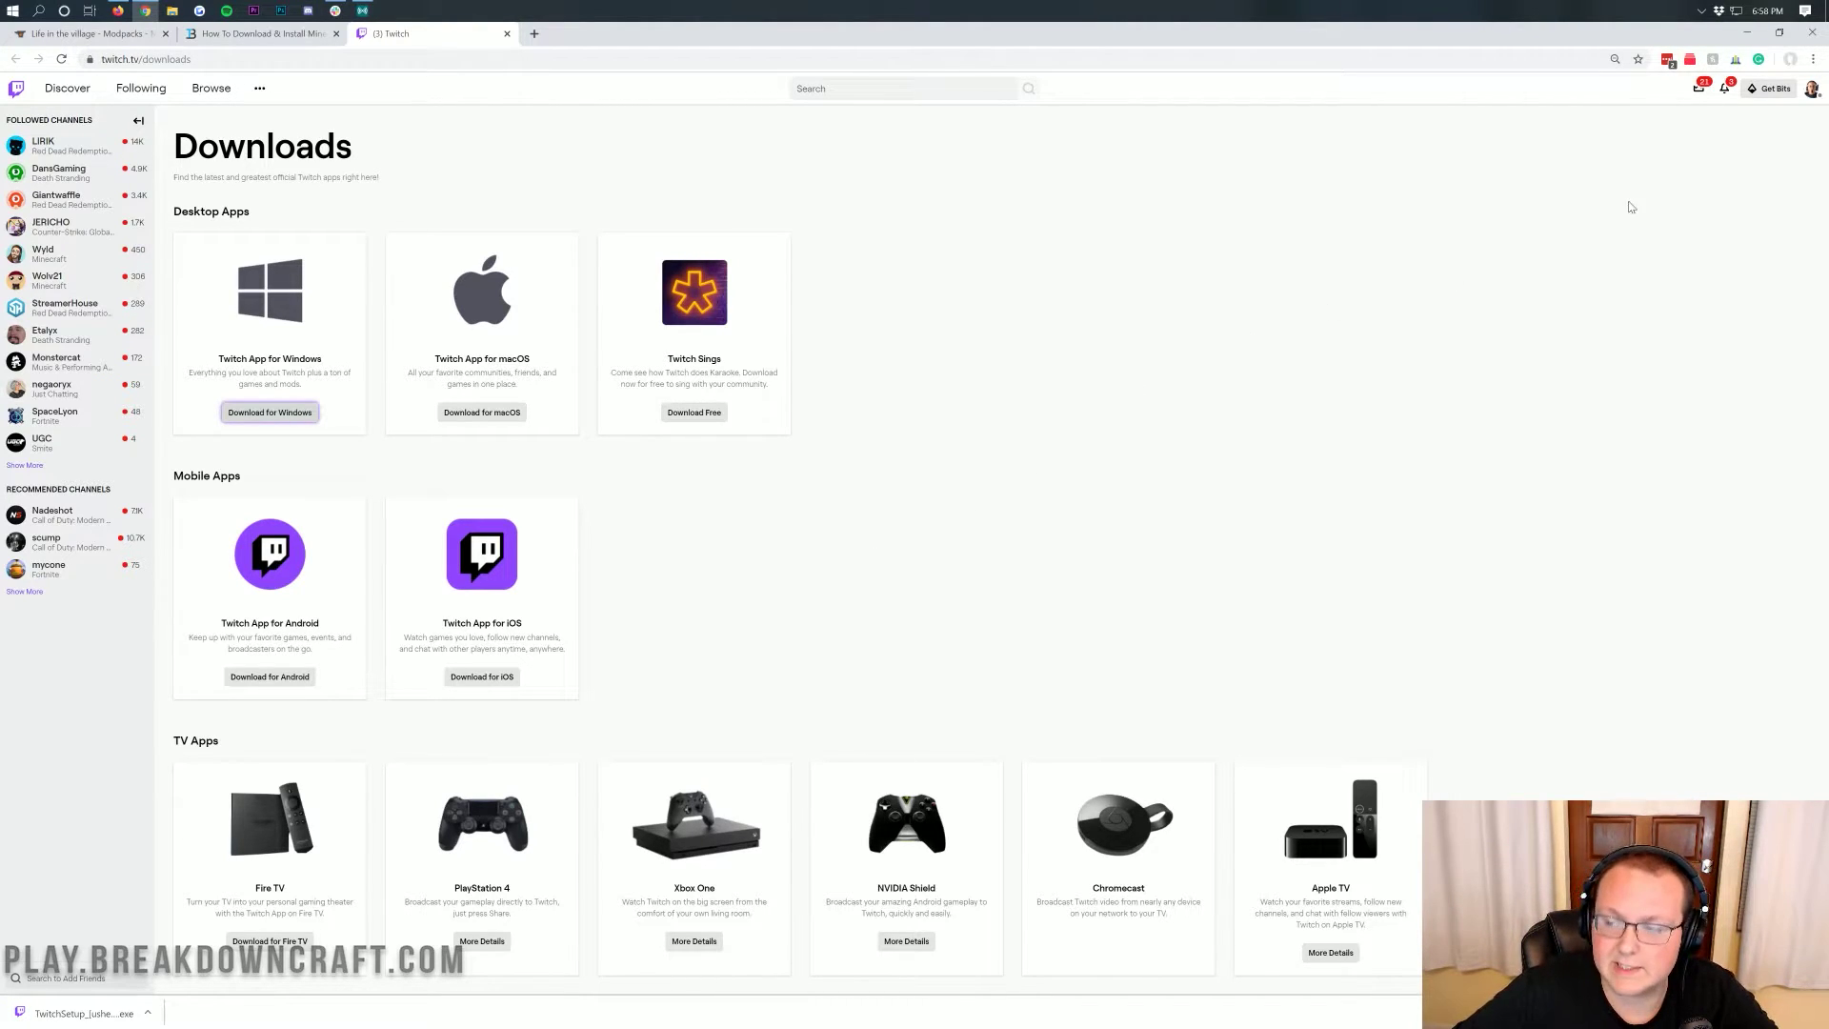
click(1757, 33)
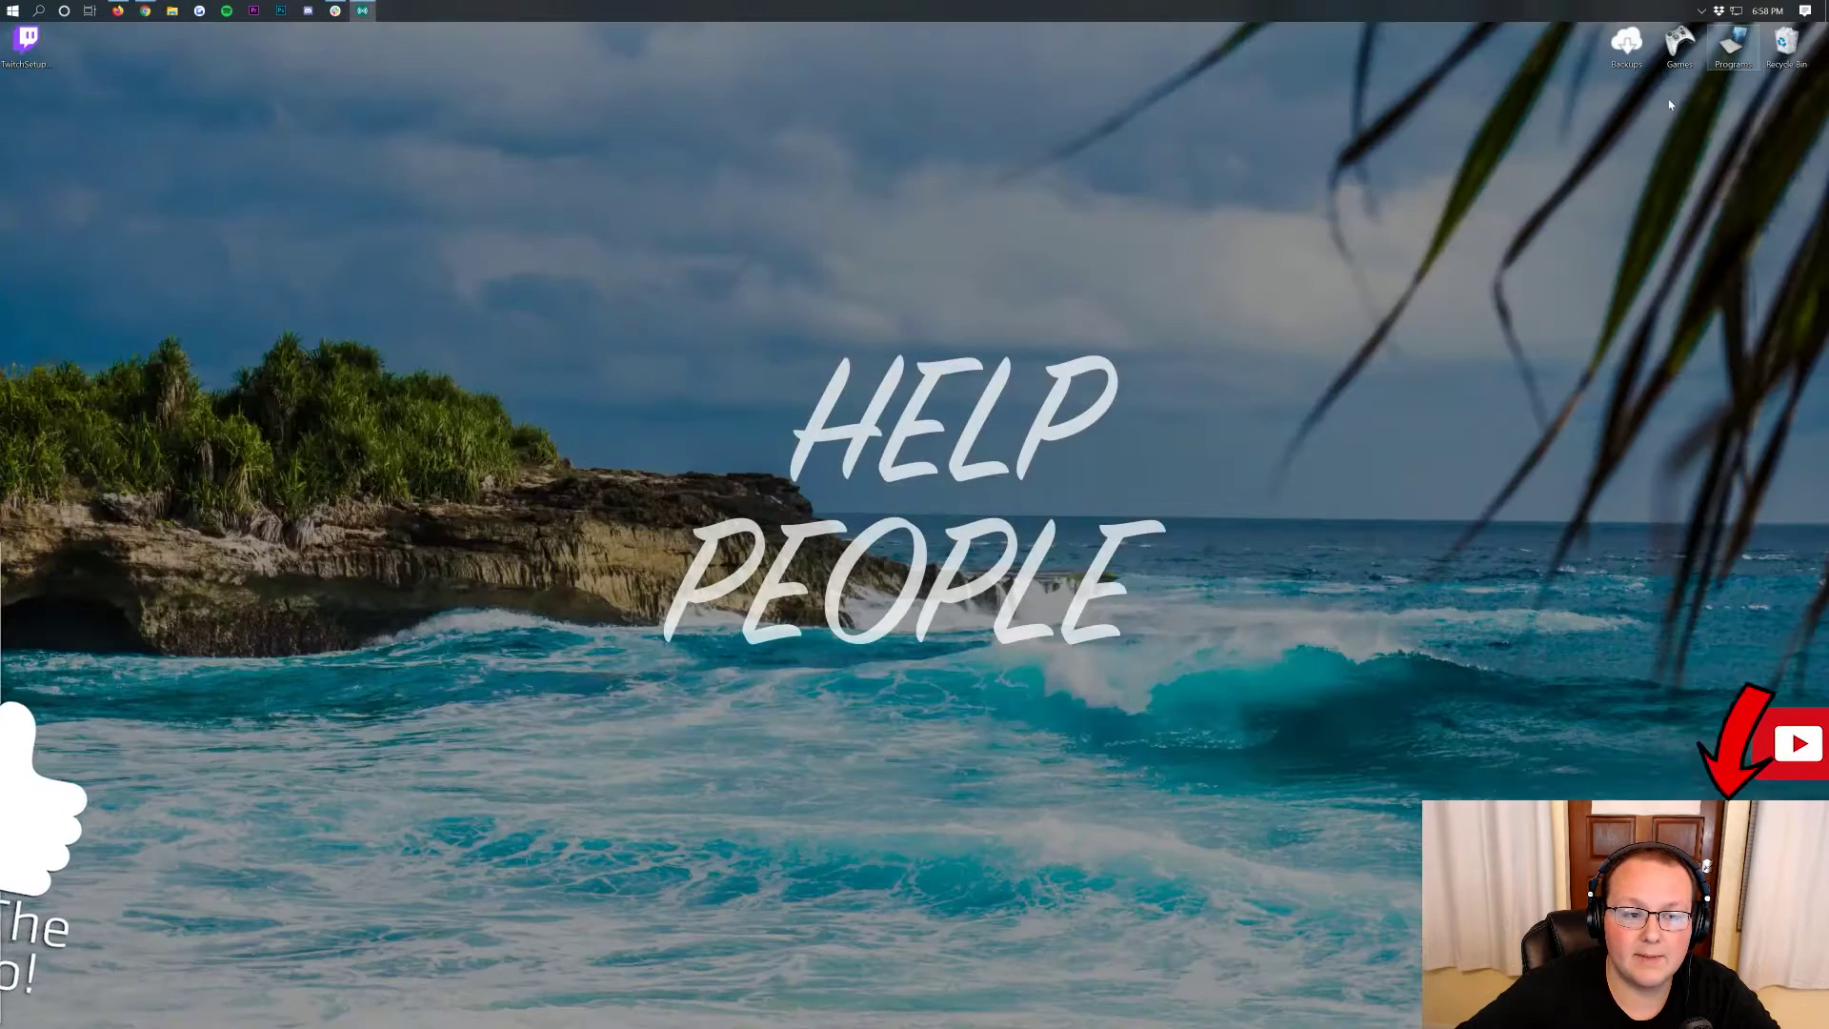
drag(28, 47, 507, 257)
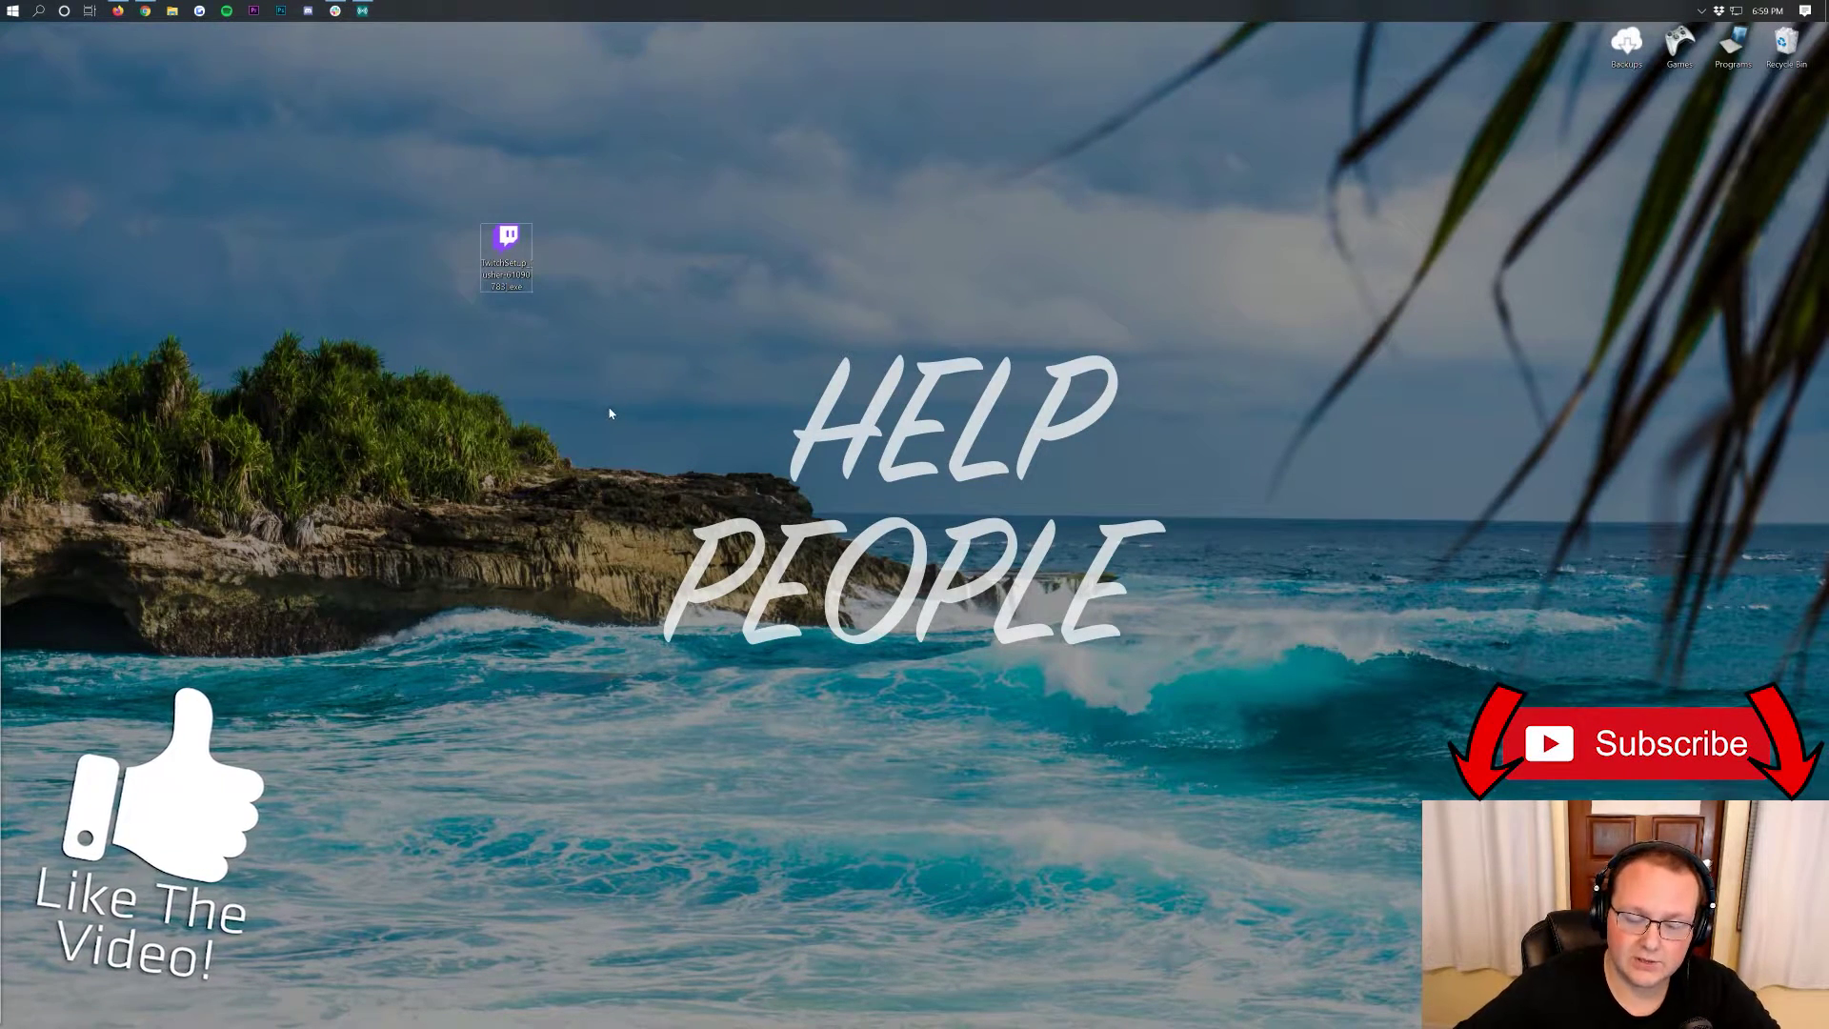
Search Windows for "downloads", look into the Downloads folder and close it.
click(3, 4)
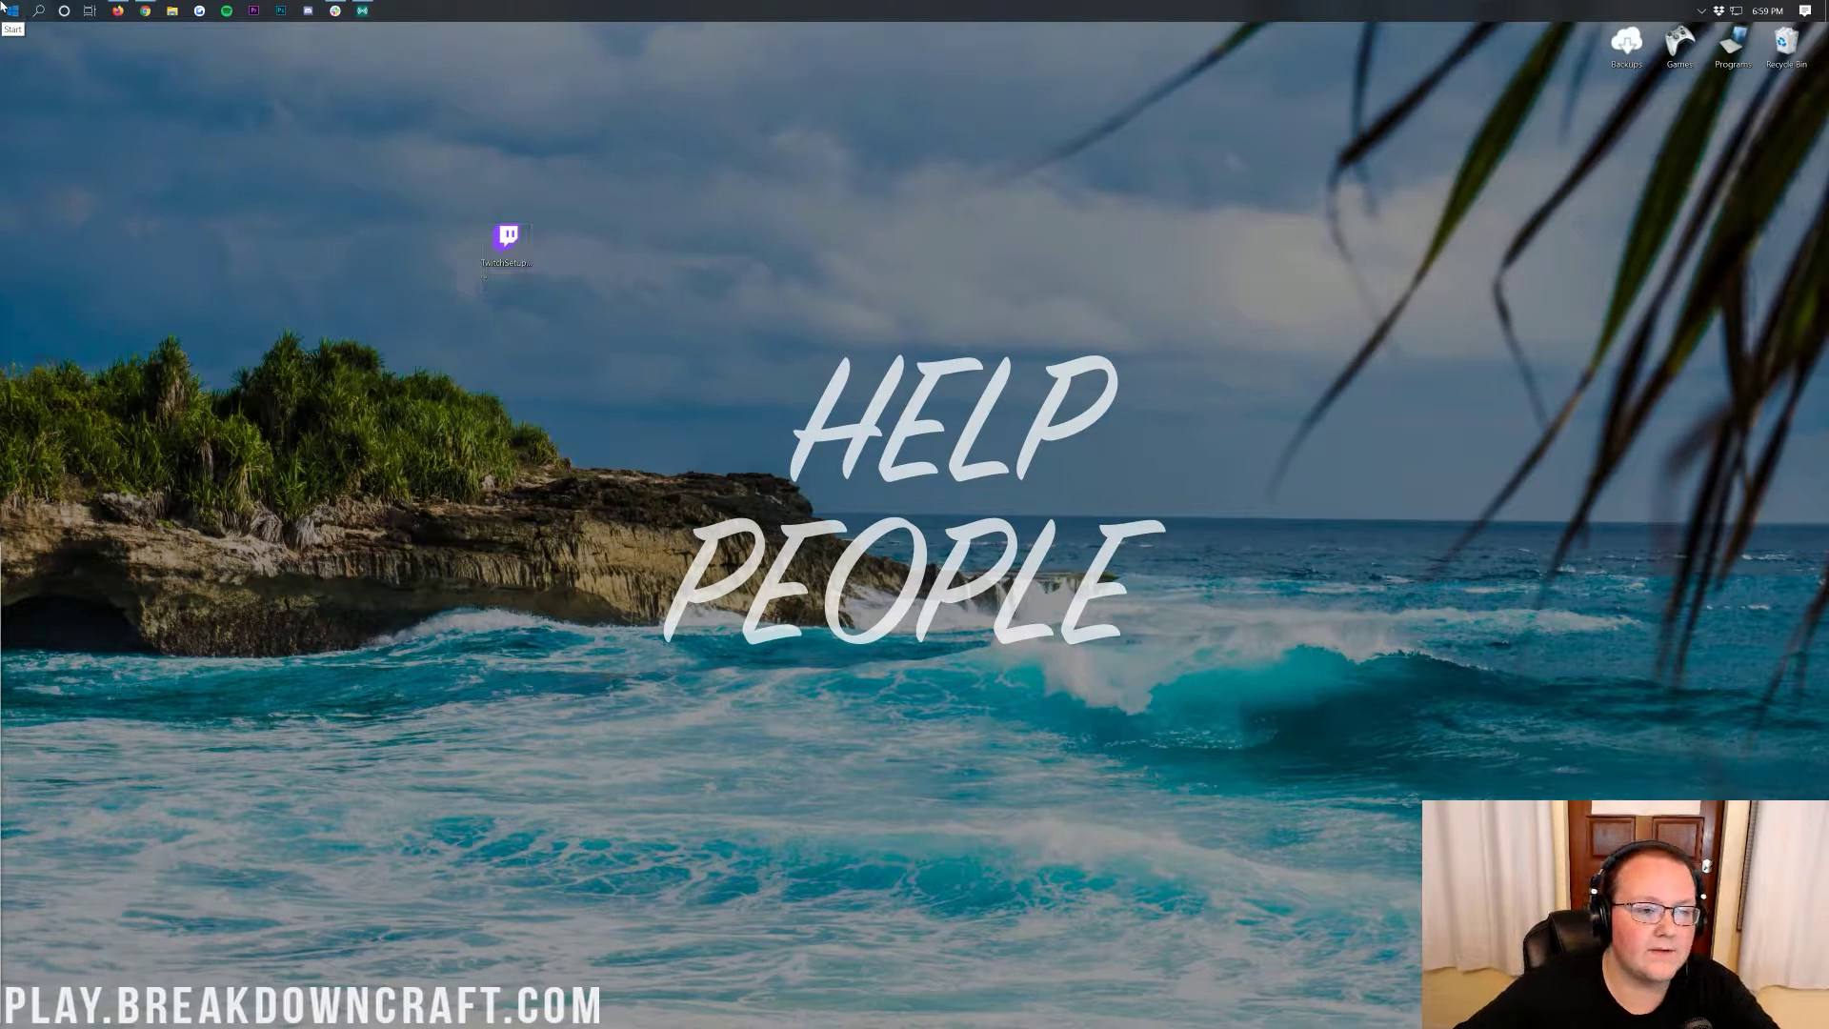
text(downloads)
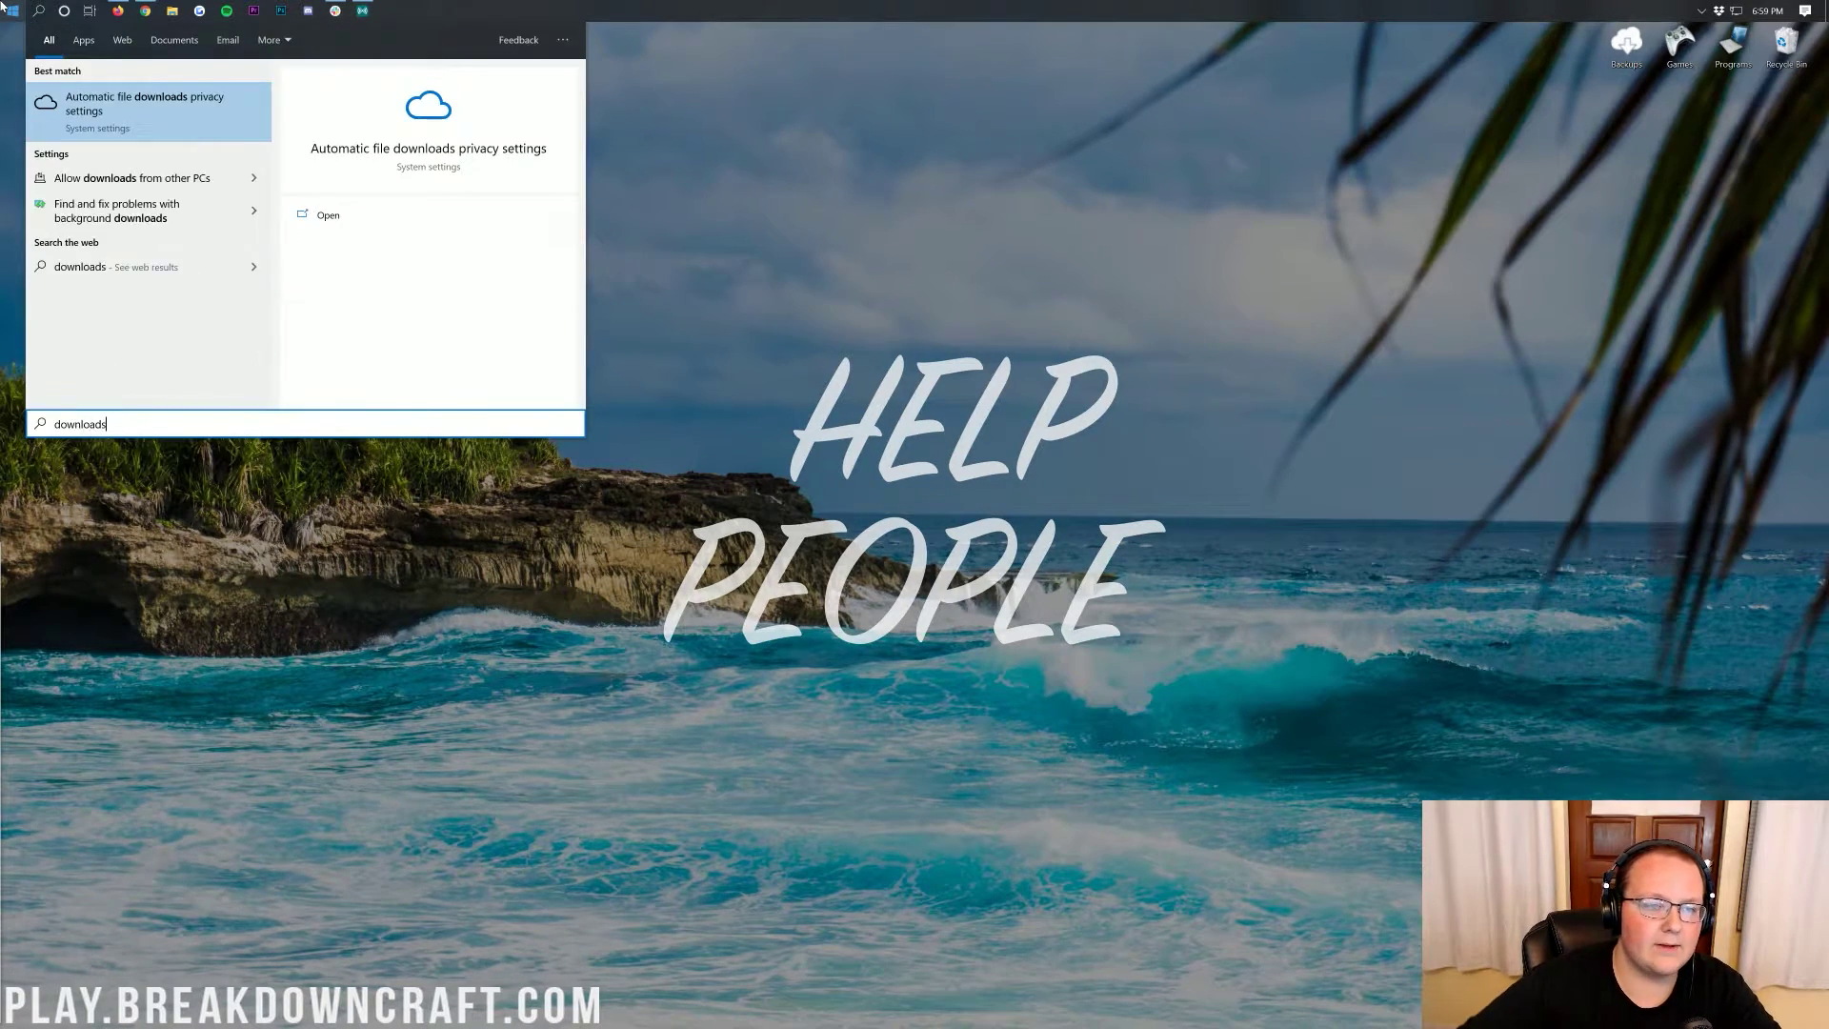
click(118, 168)
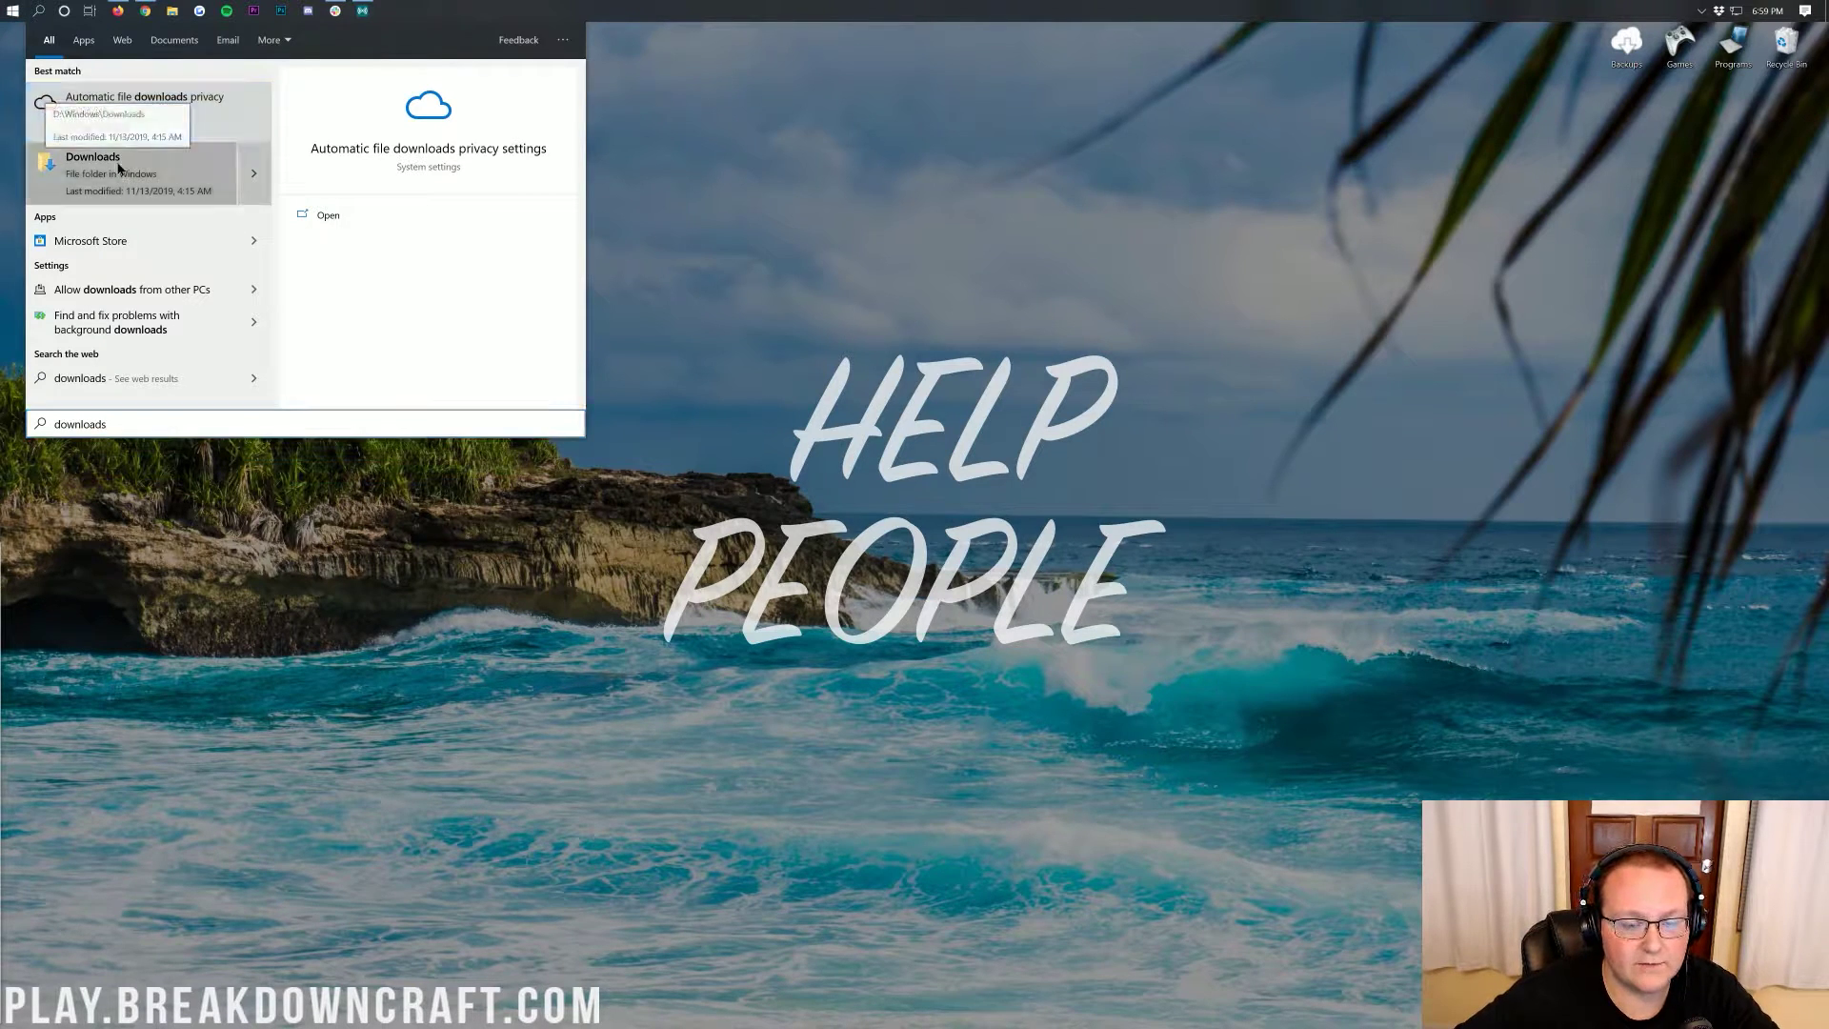
drag(507, 238, 562, 233)
click(1212, 226)
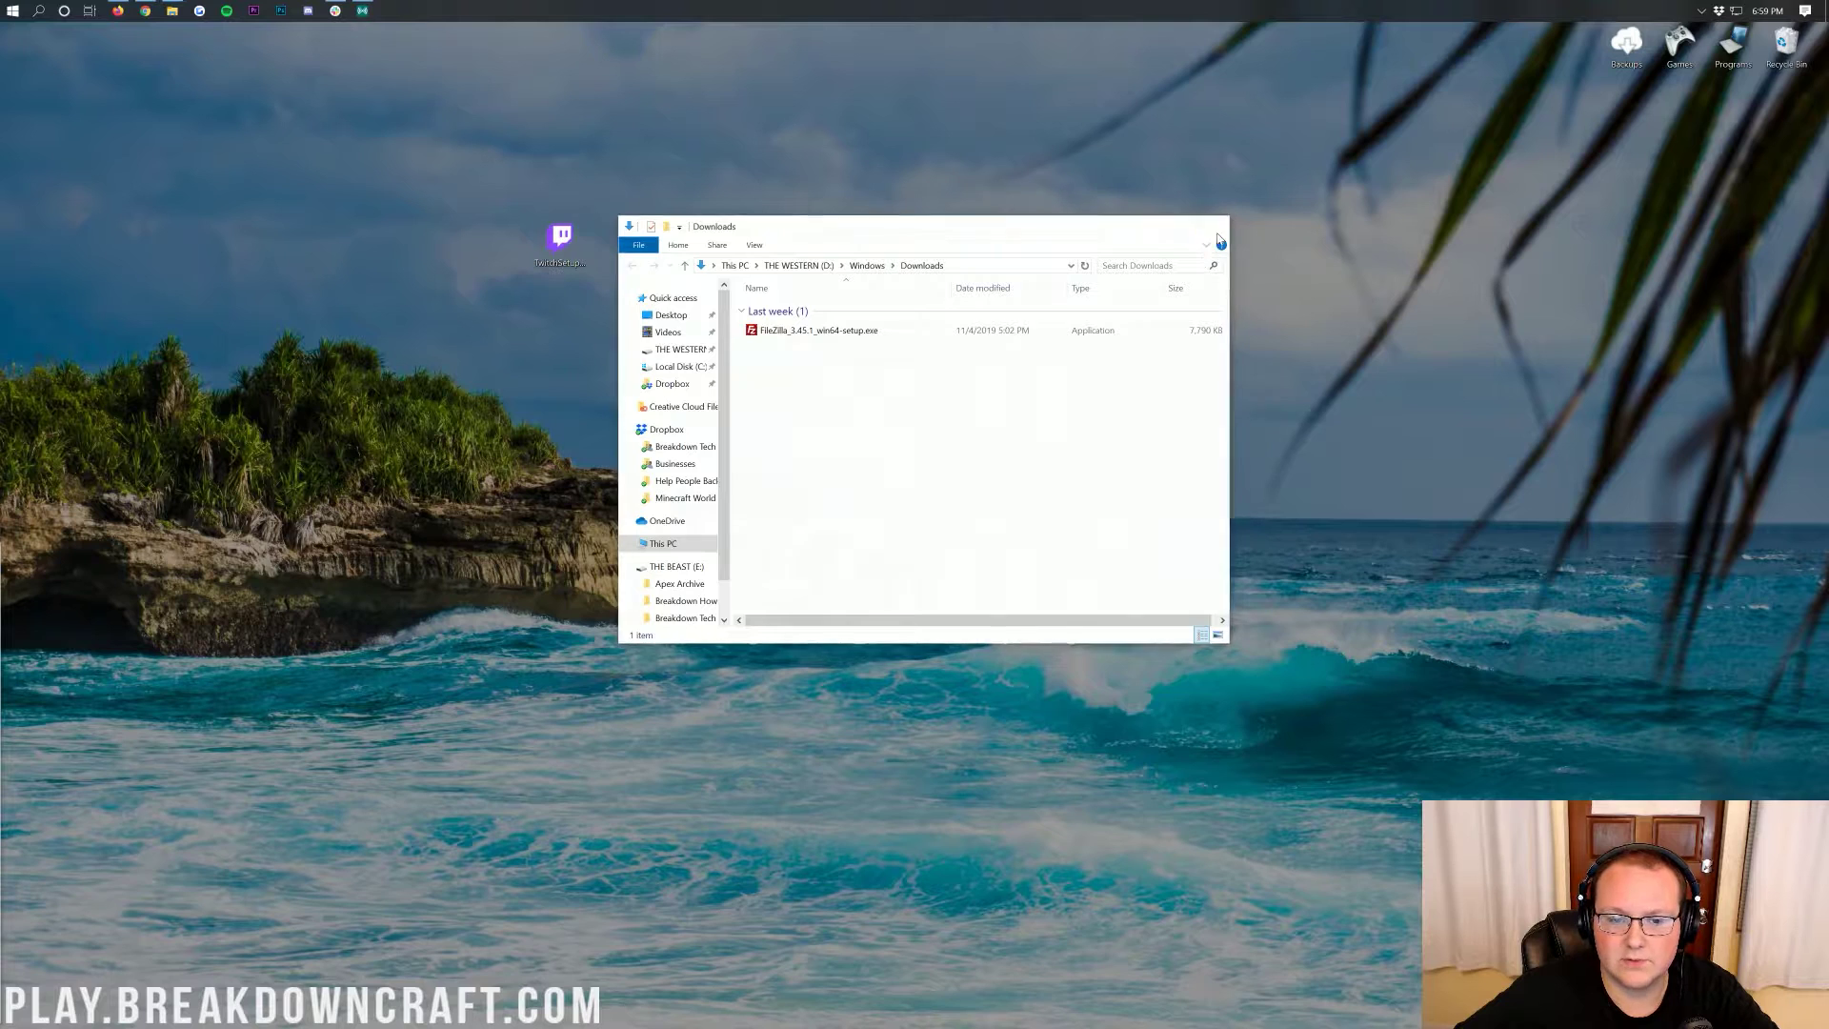
Run the Twitch setup file from the desktop and install the Twitch app.
double_click(561, 241)
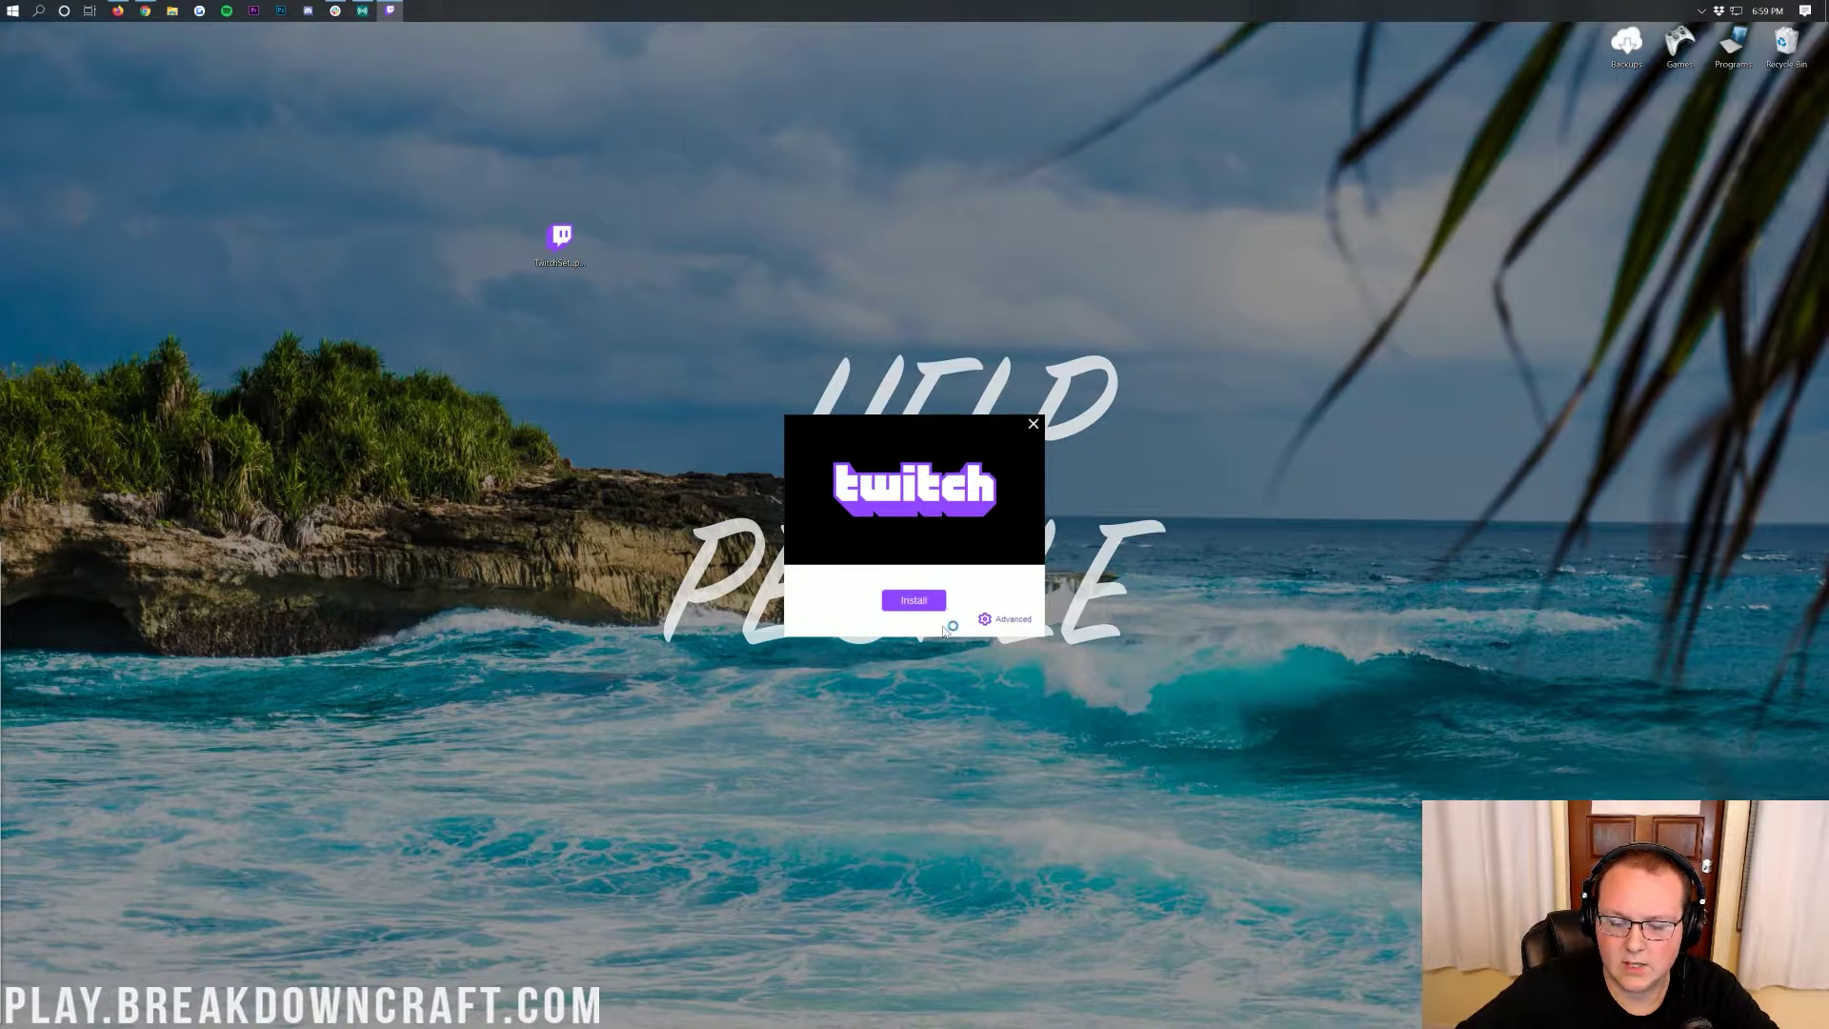
click(921, 608)
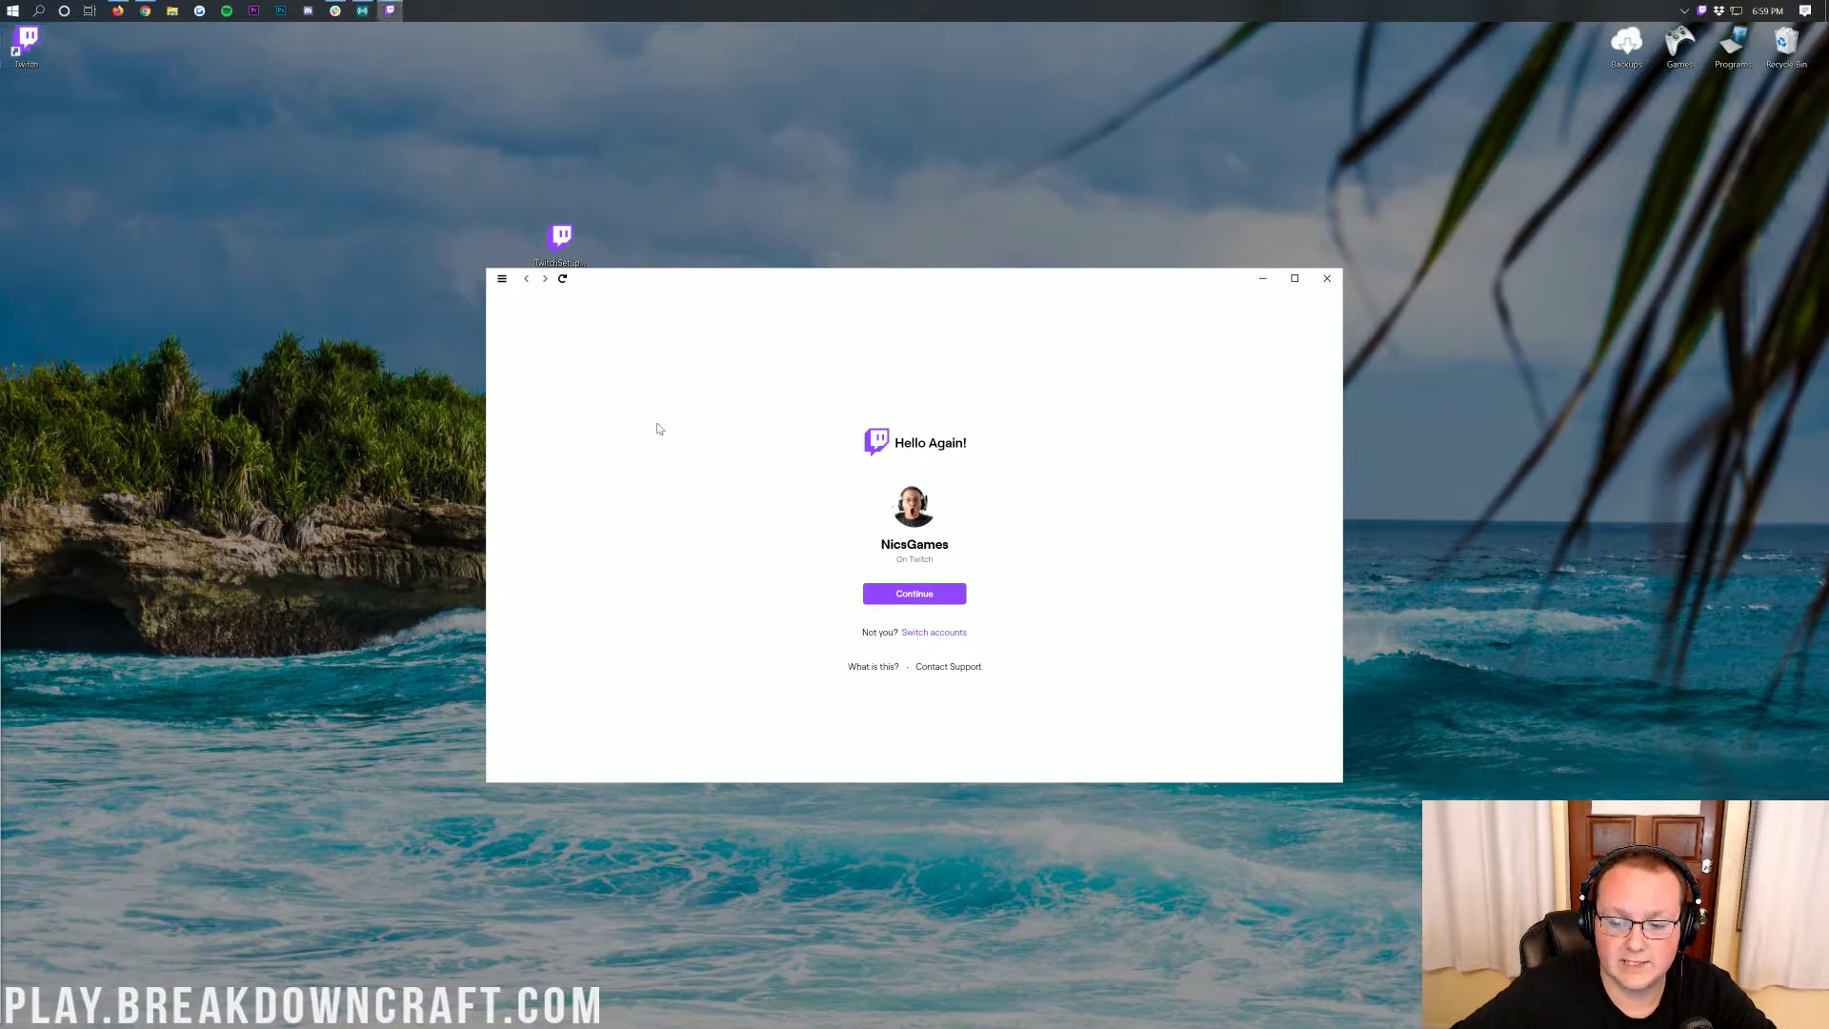
Log back in to the Twitch app with the remembered account by pasting the account password.
click(943, 595)
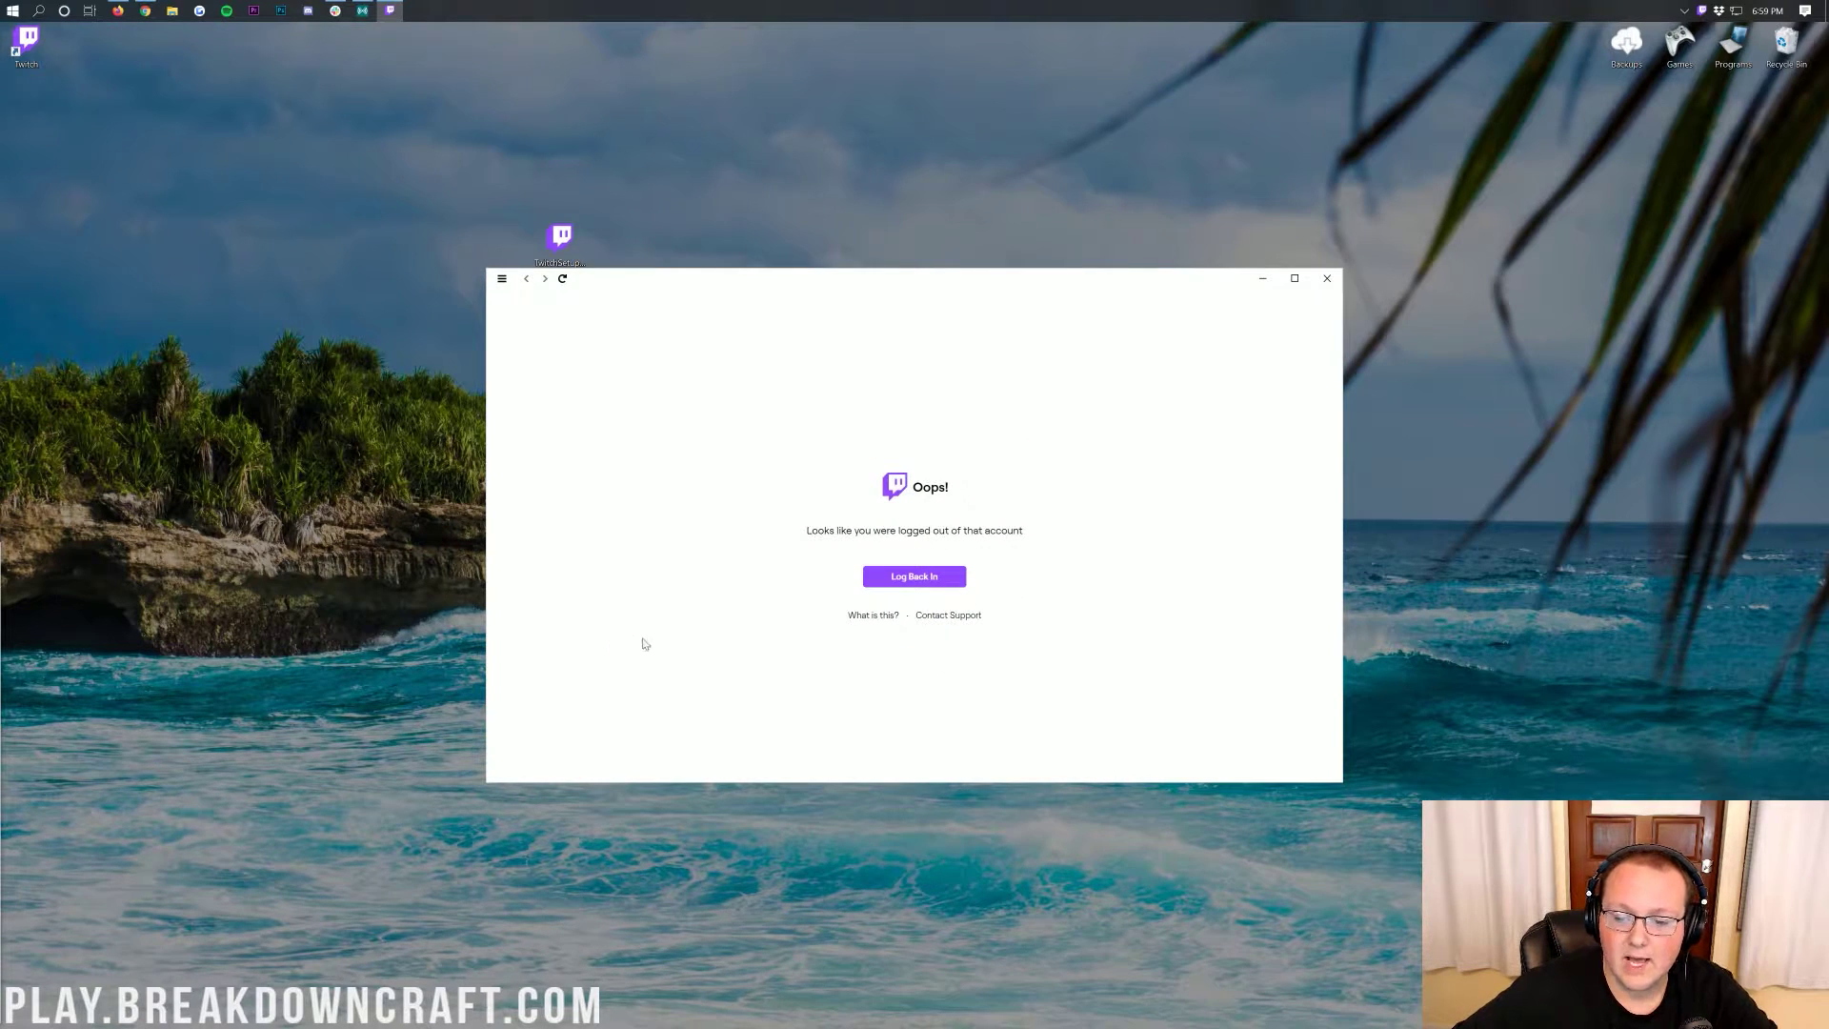
click(952, 577)
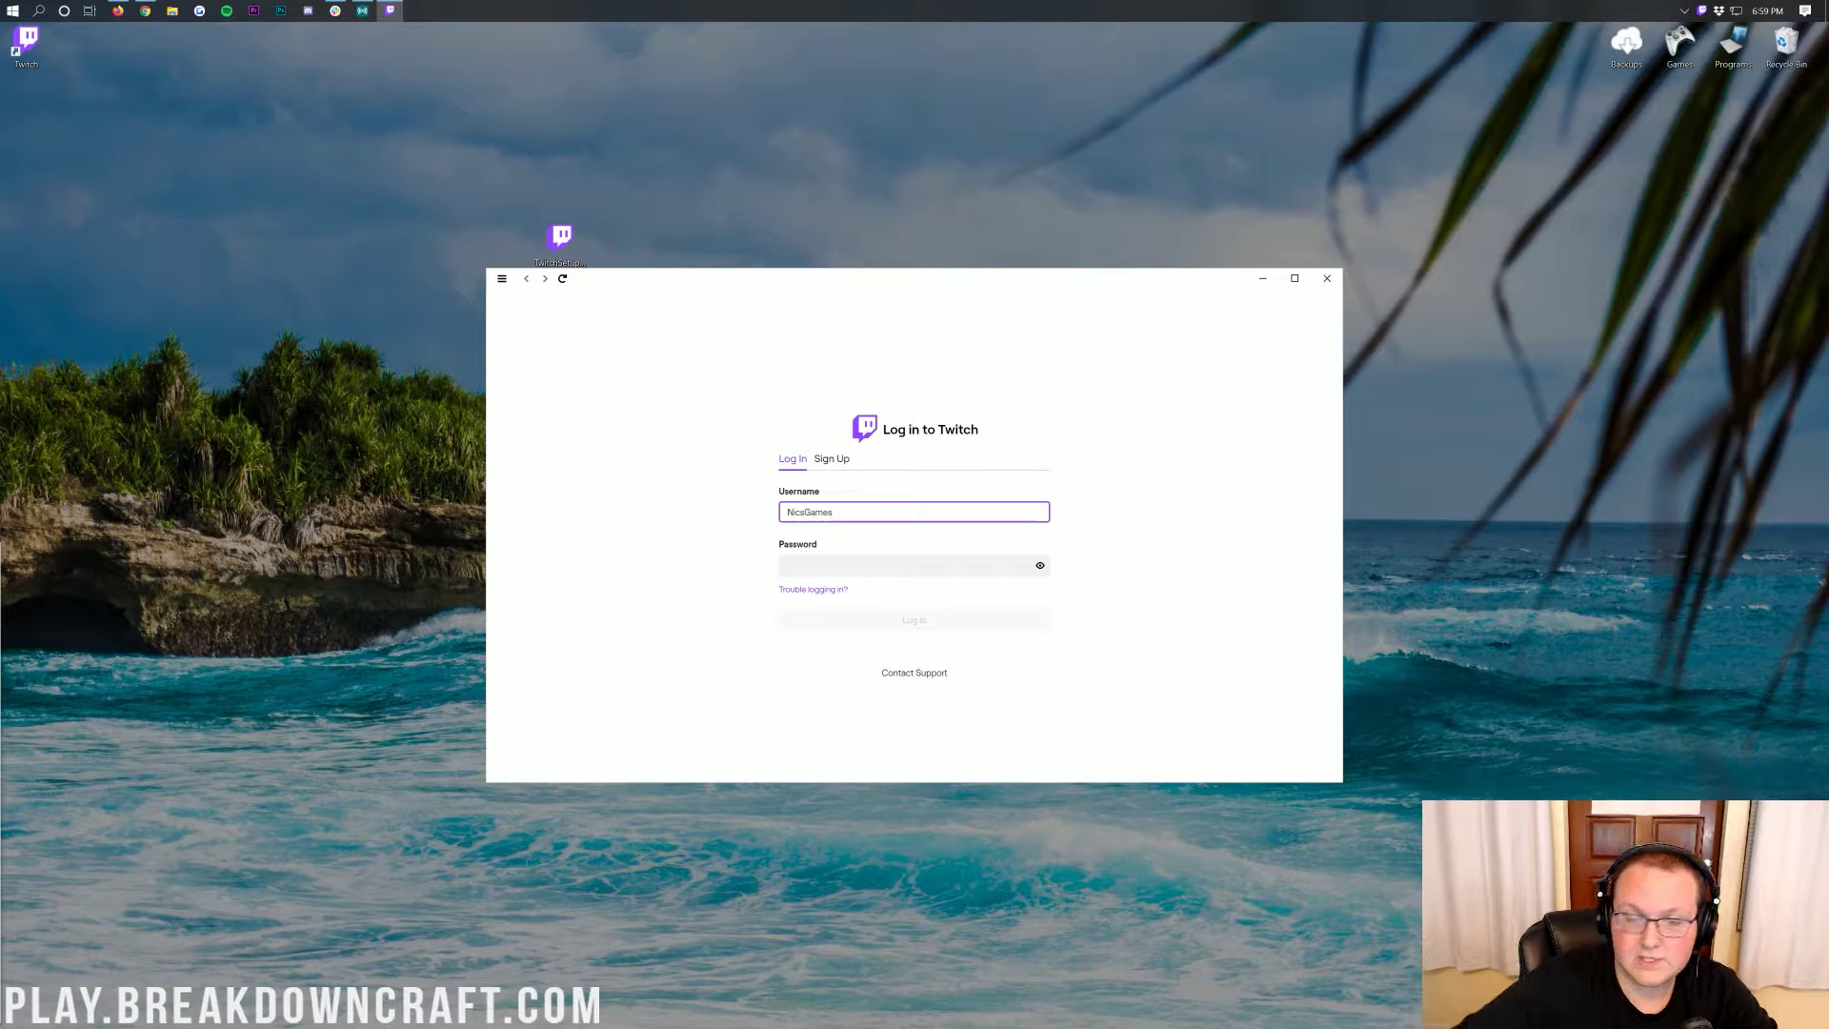
key(alt+Tab)
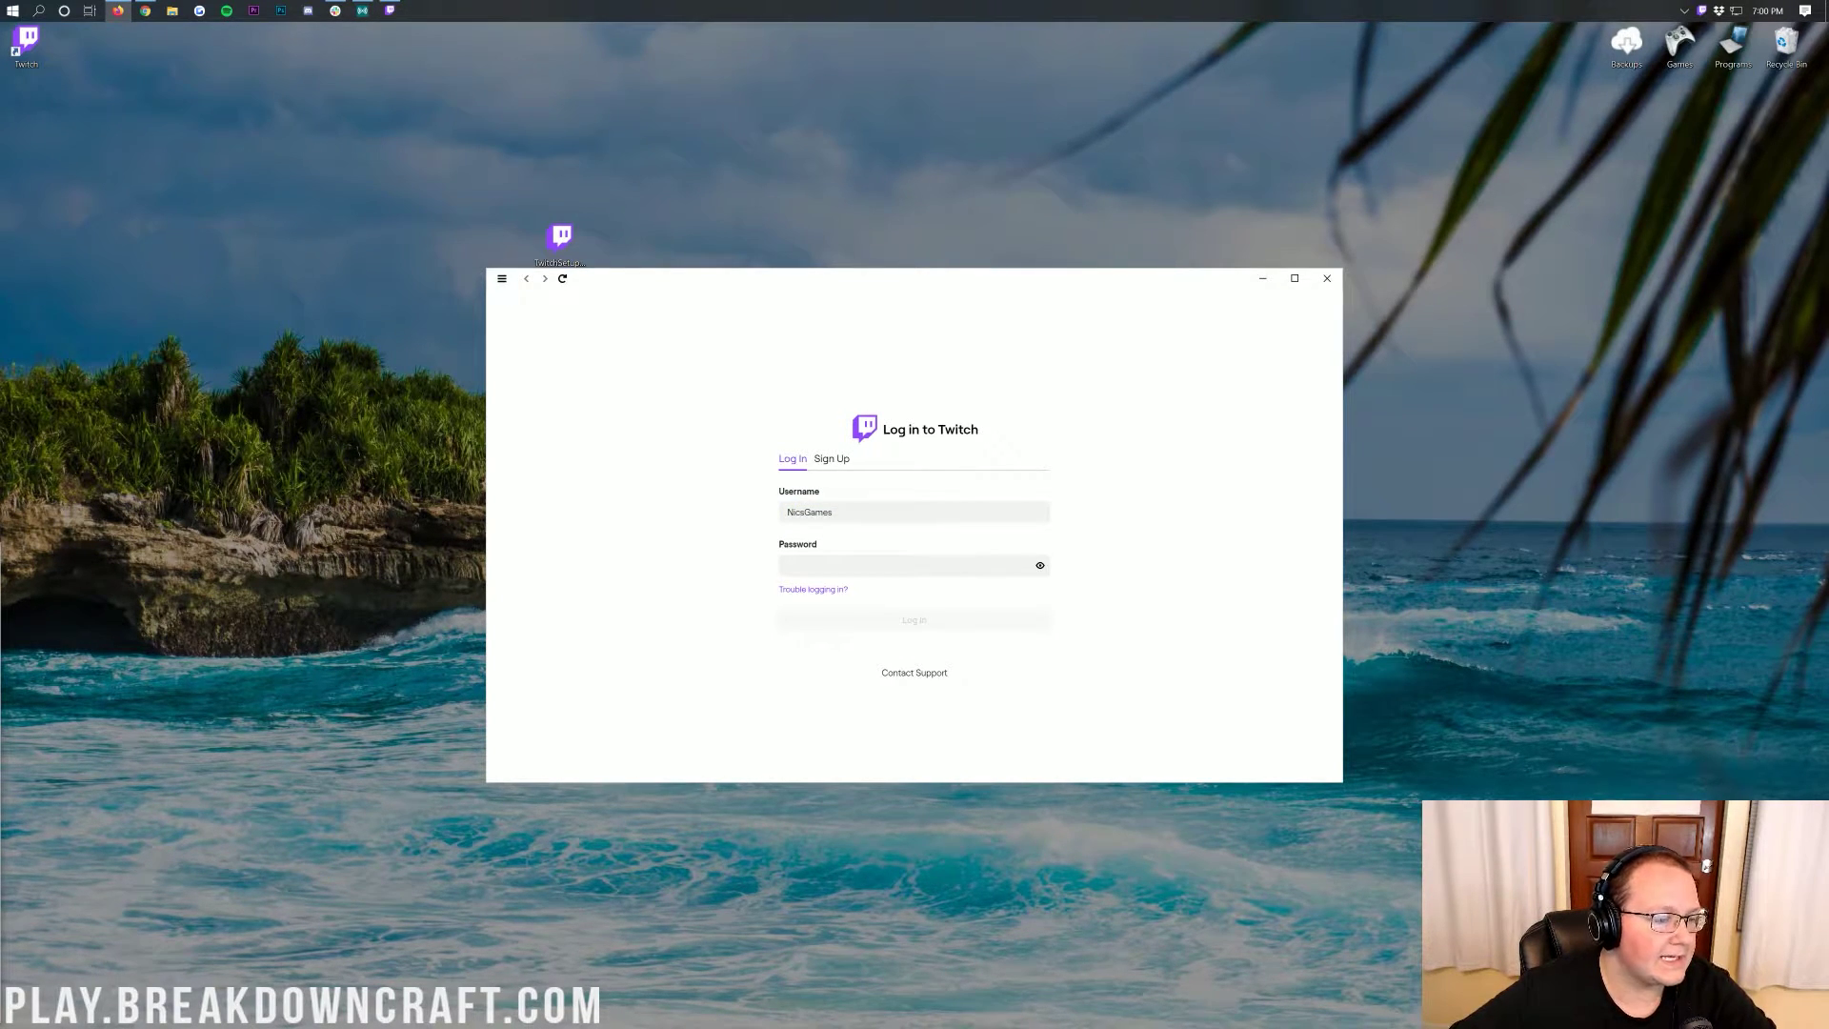
click(862, 565)
key(ctrl+v)
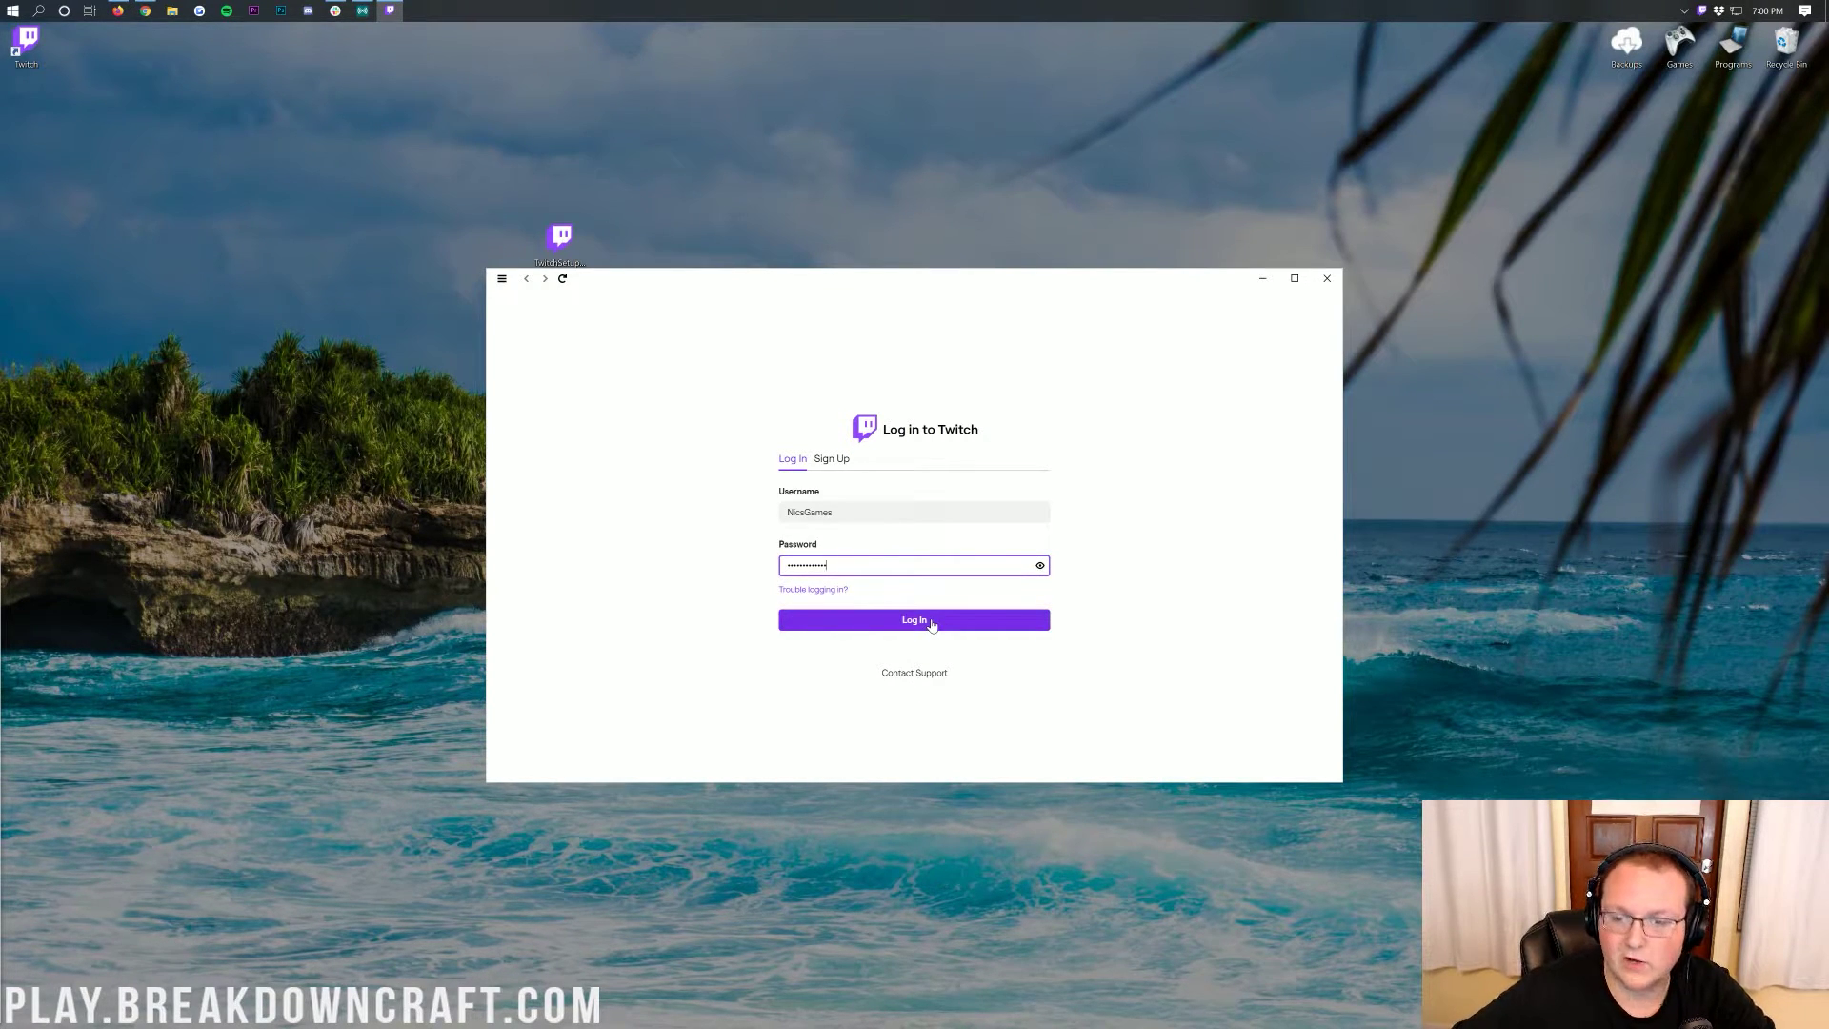
click(931, 621)
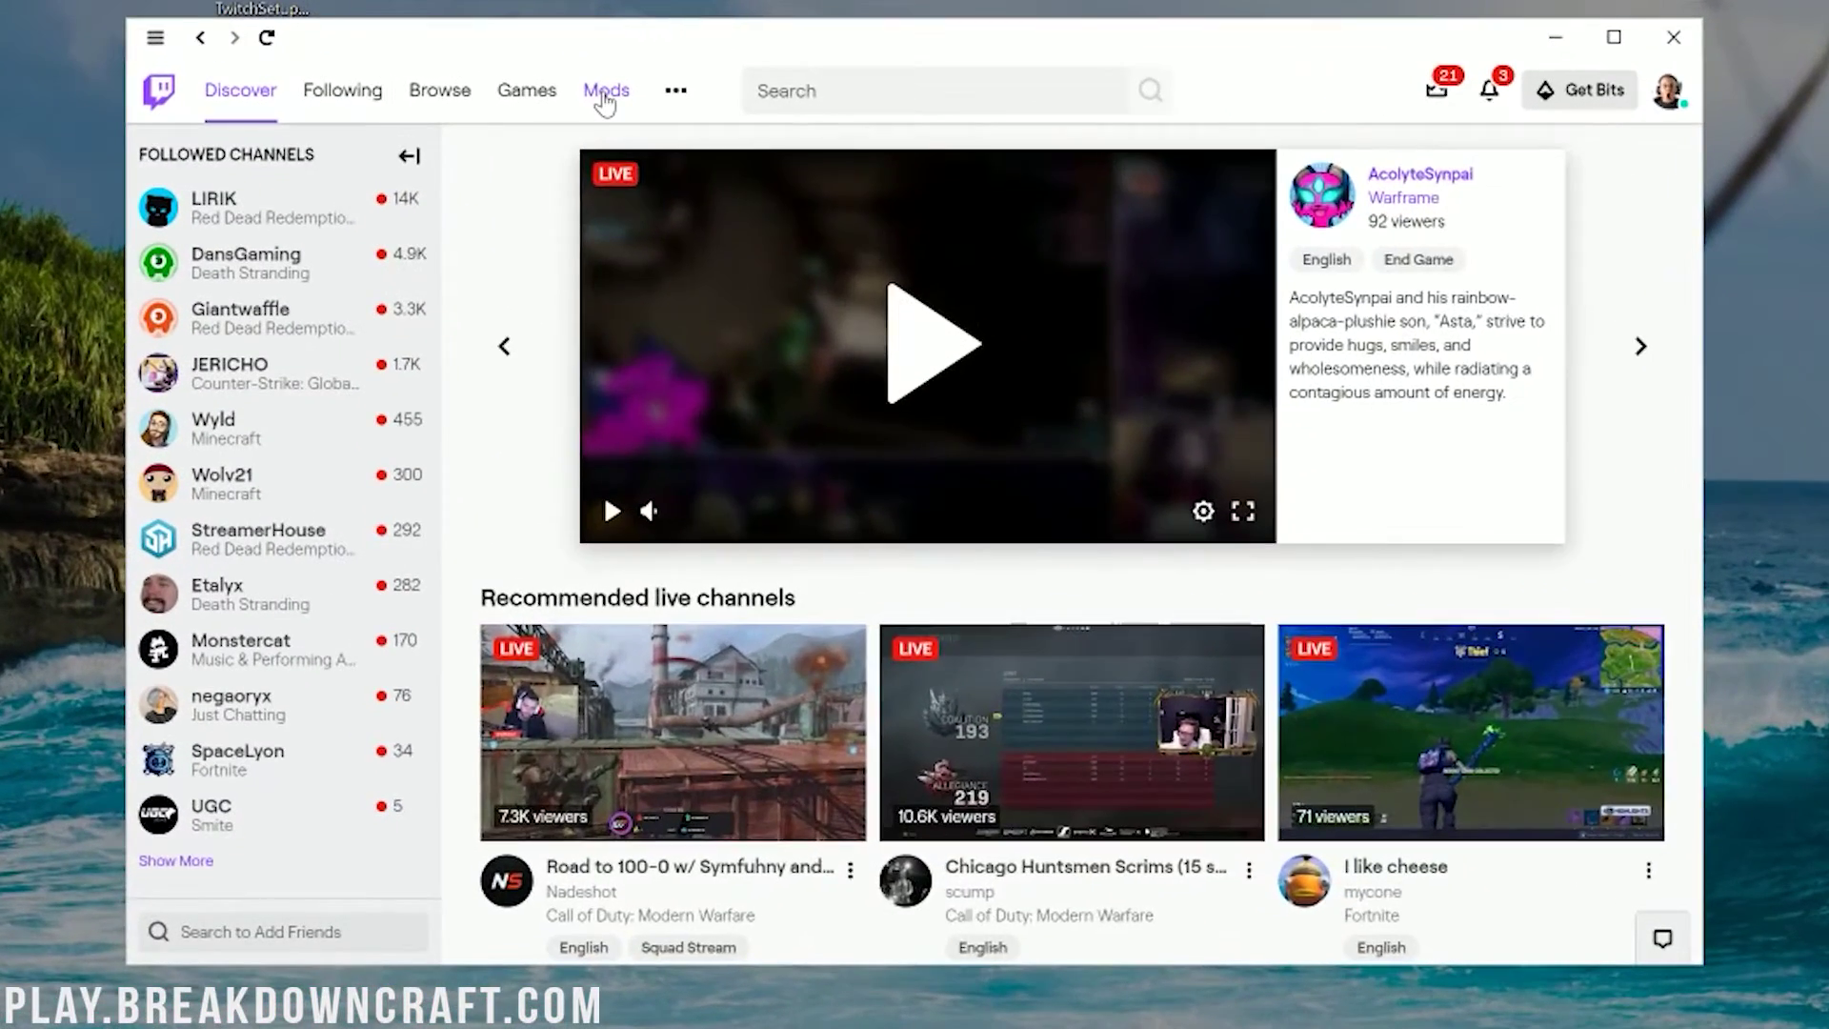
Open the Minecraft page in the Mods section and install the missing Minecraft components.
click(745, 309)
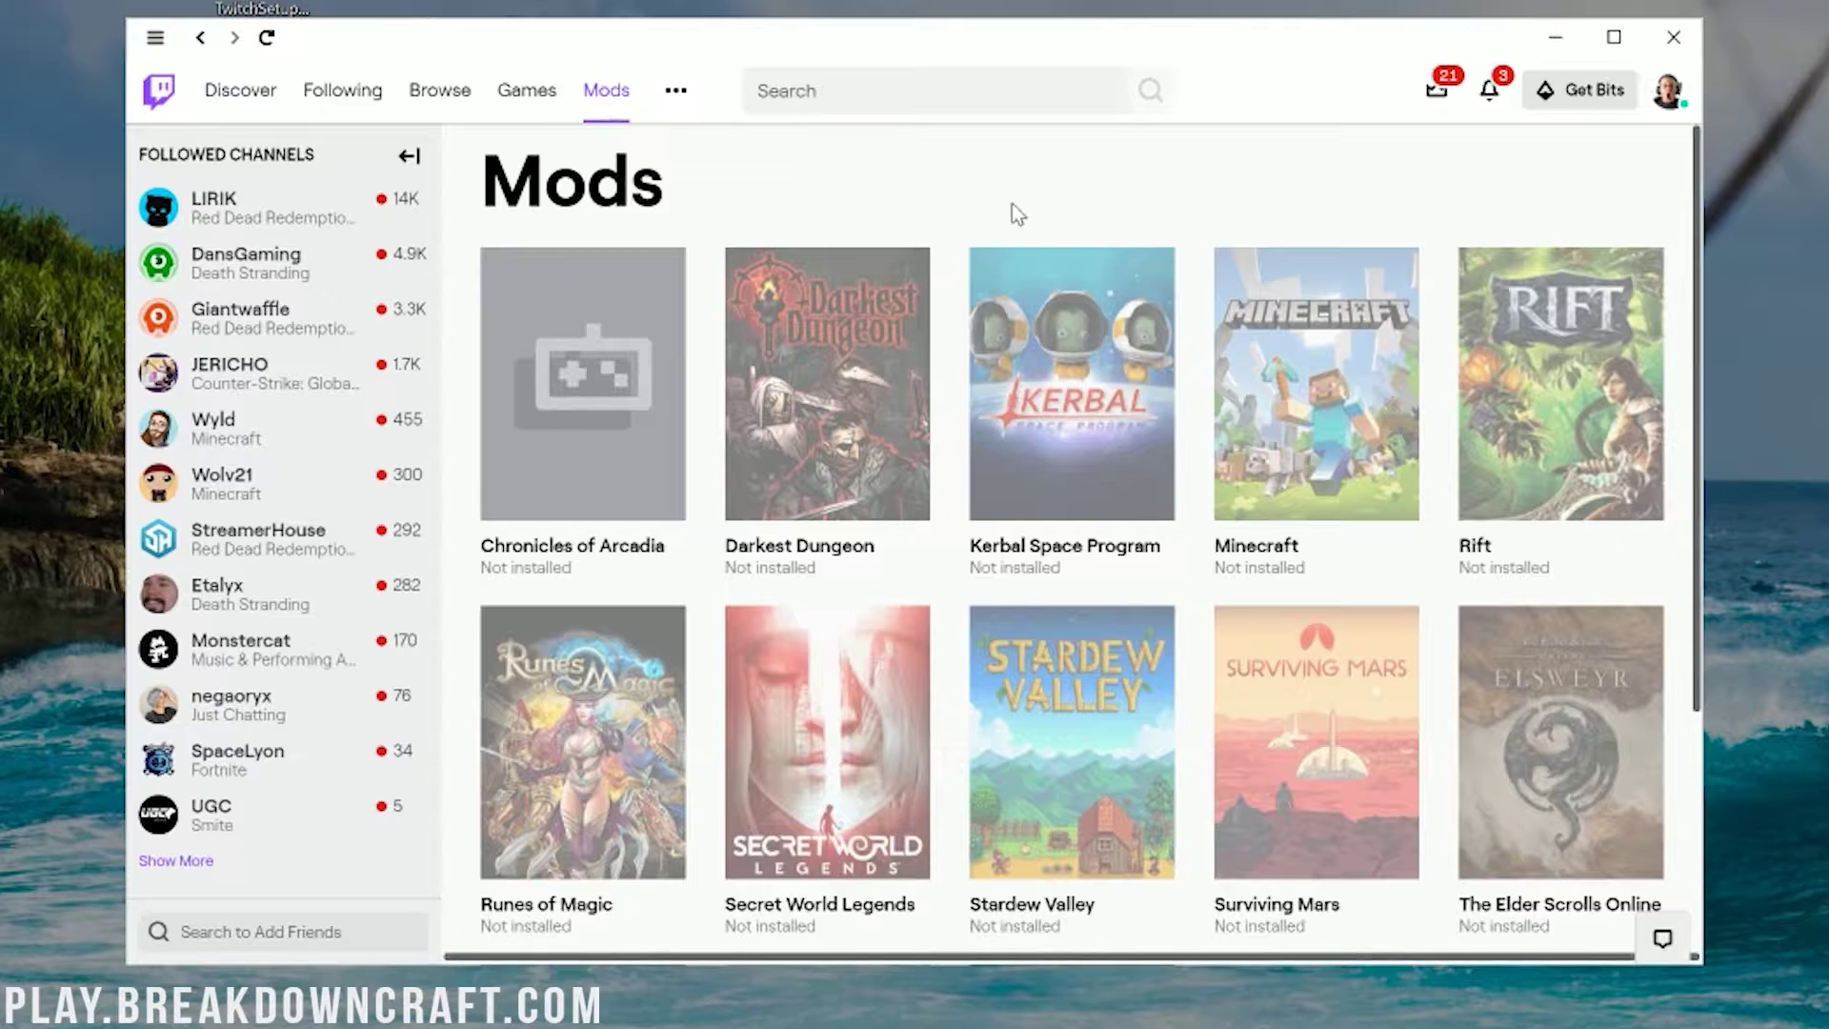
scroll(1255, 450, down, 1)
scroll(1256, 450, up, 1)
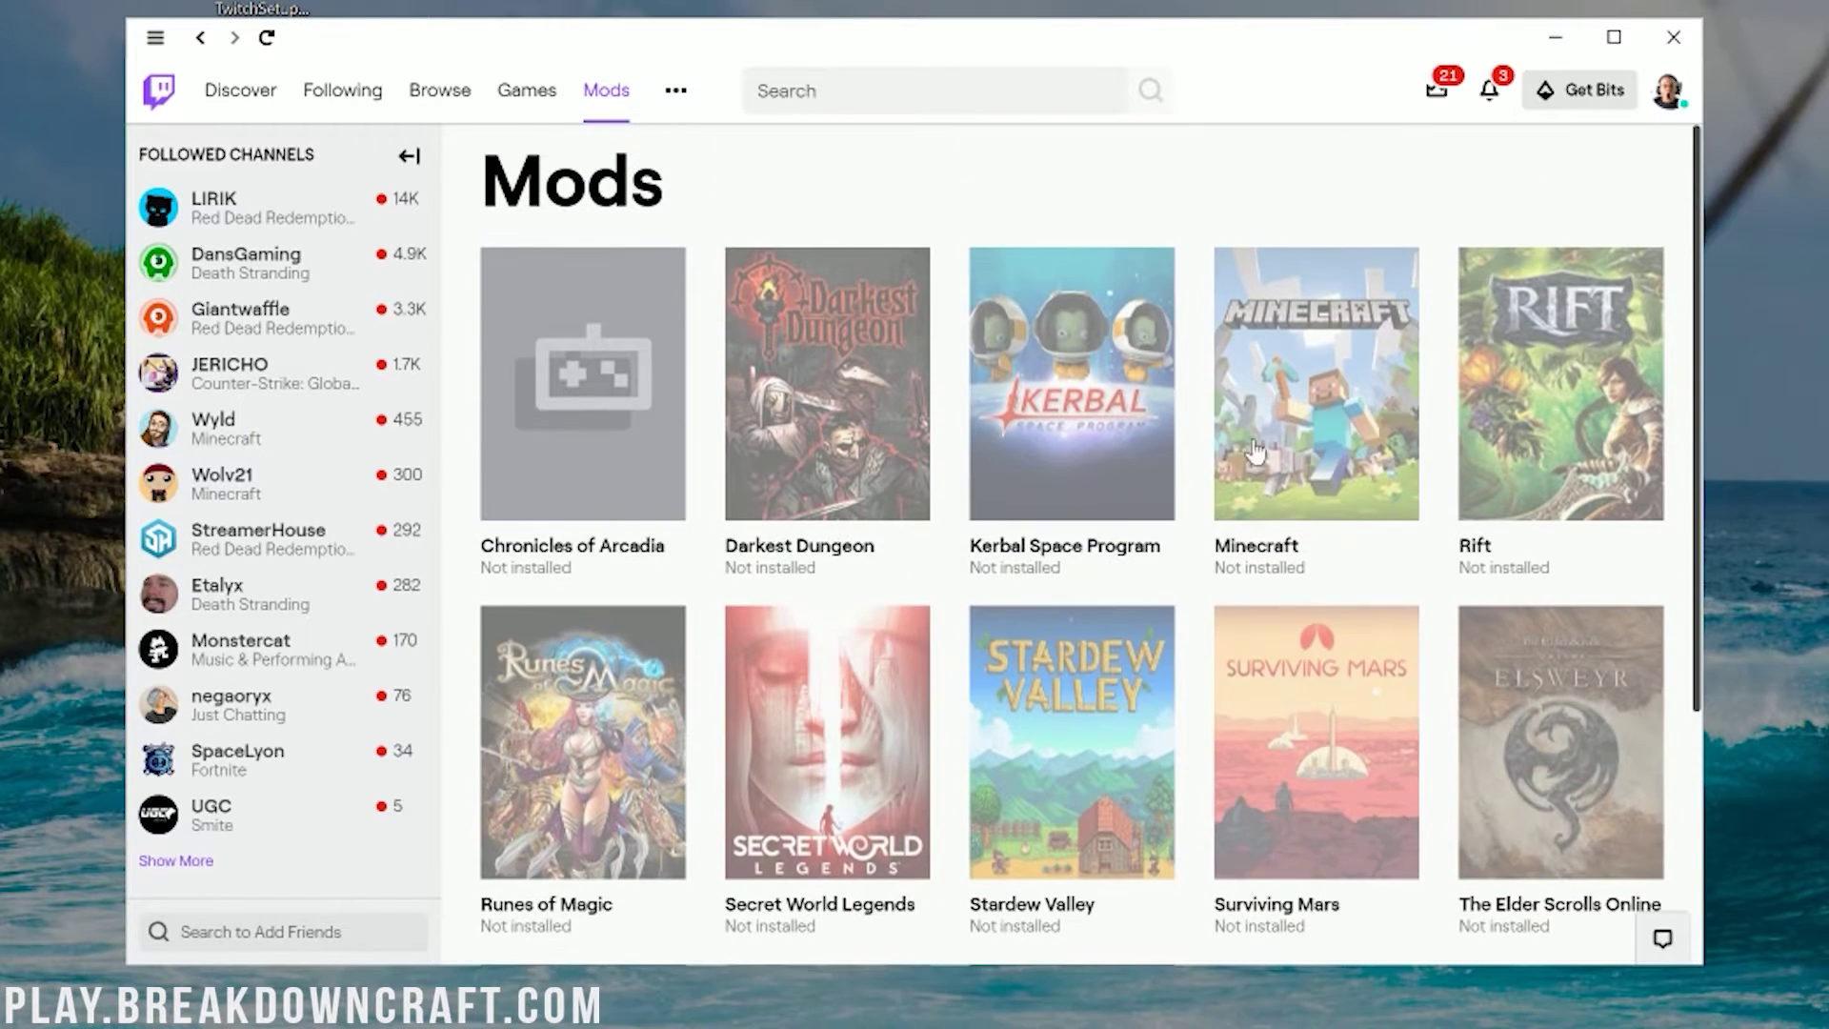
click(1301, 329)
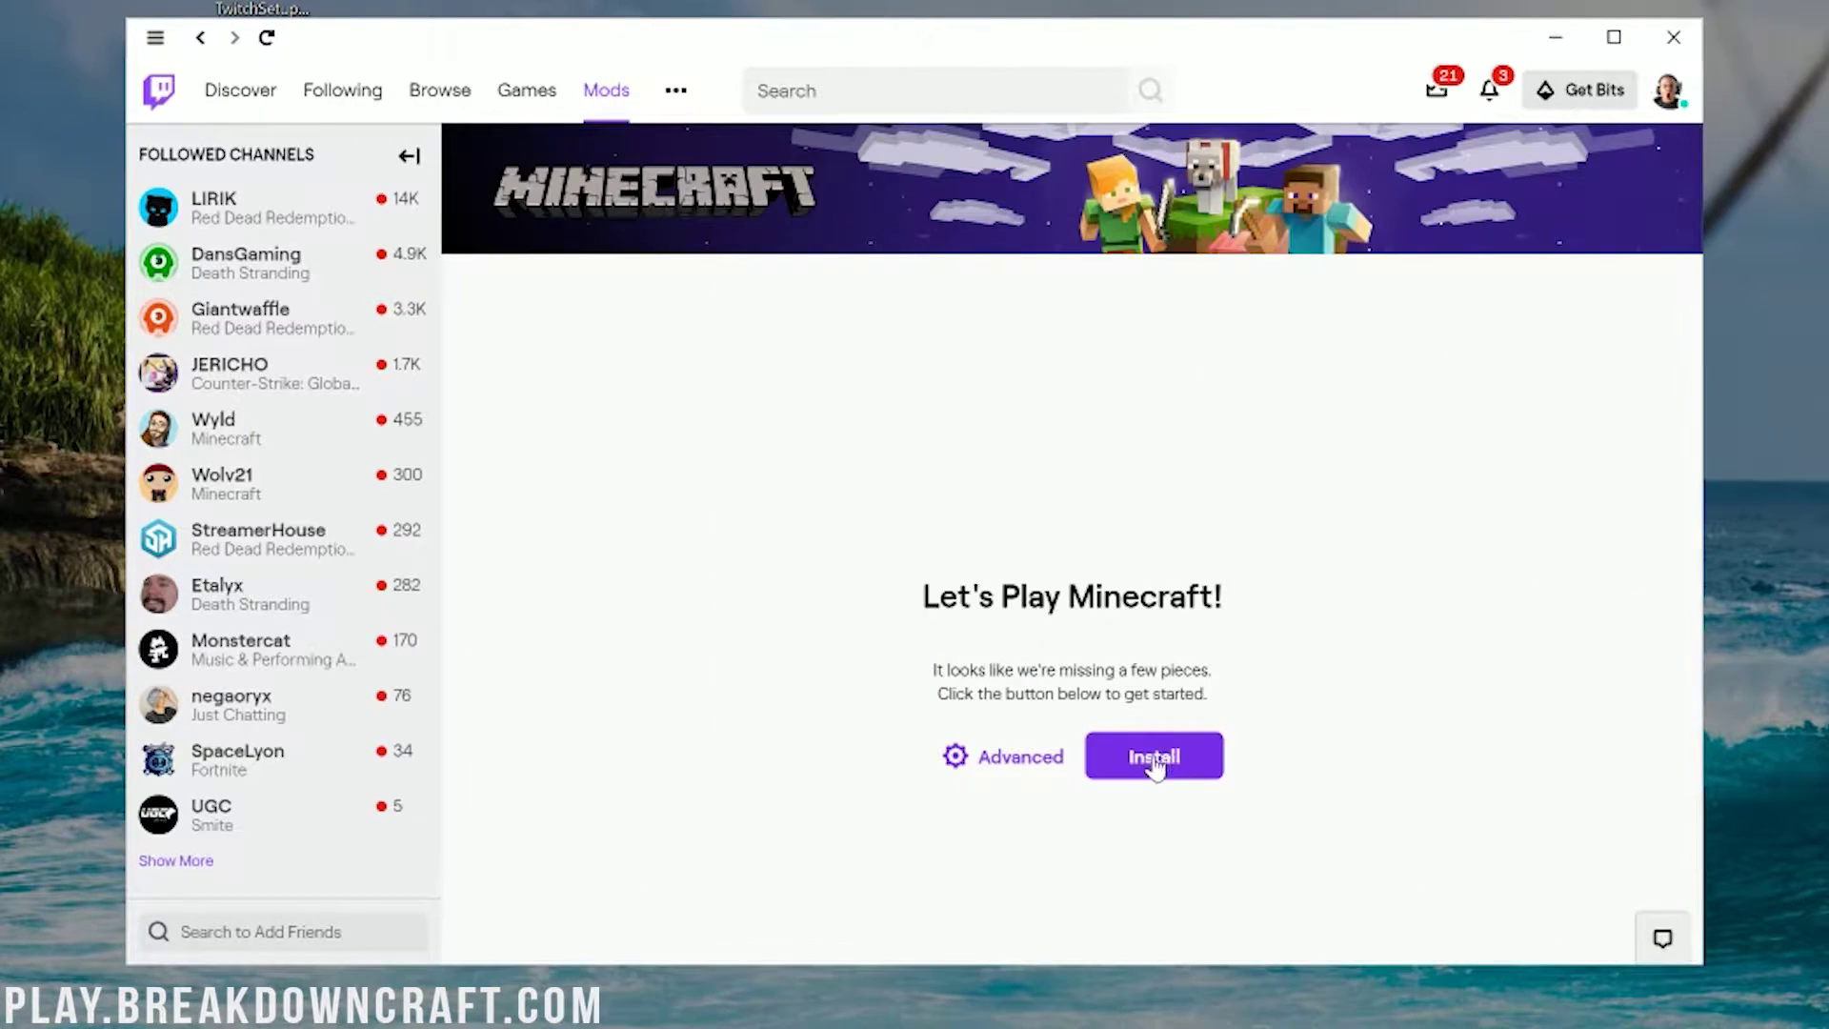
click(621, 106)
click(1230, 373)
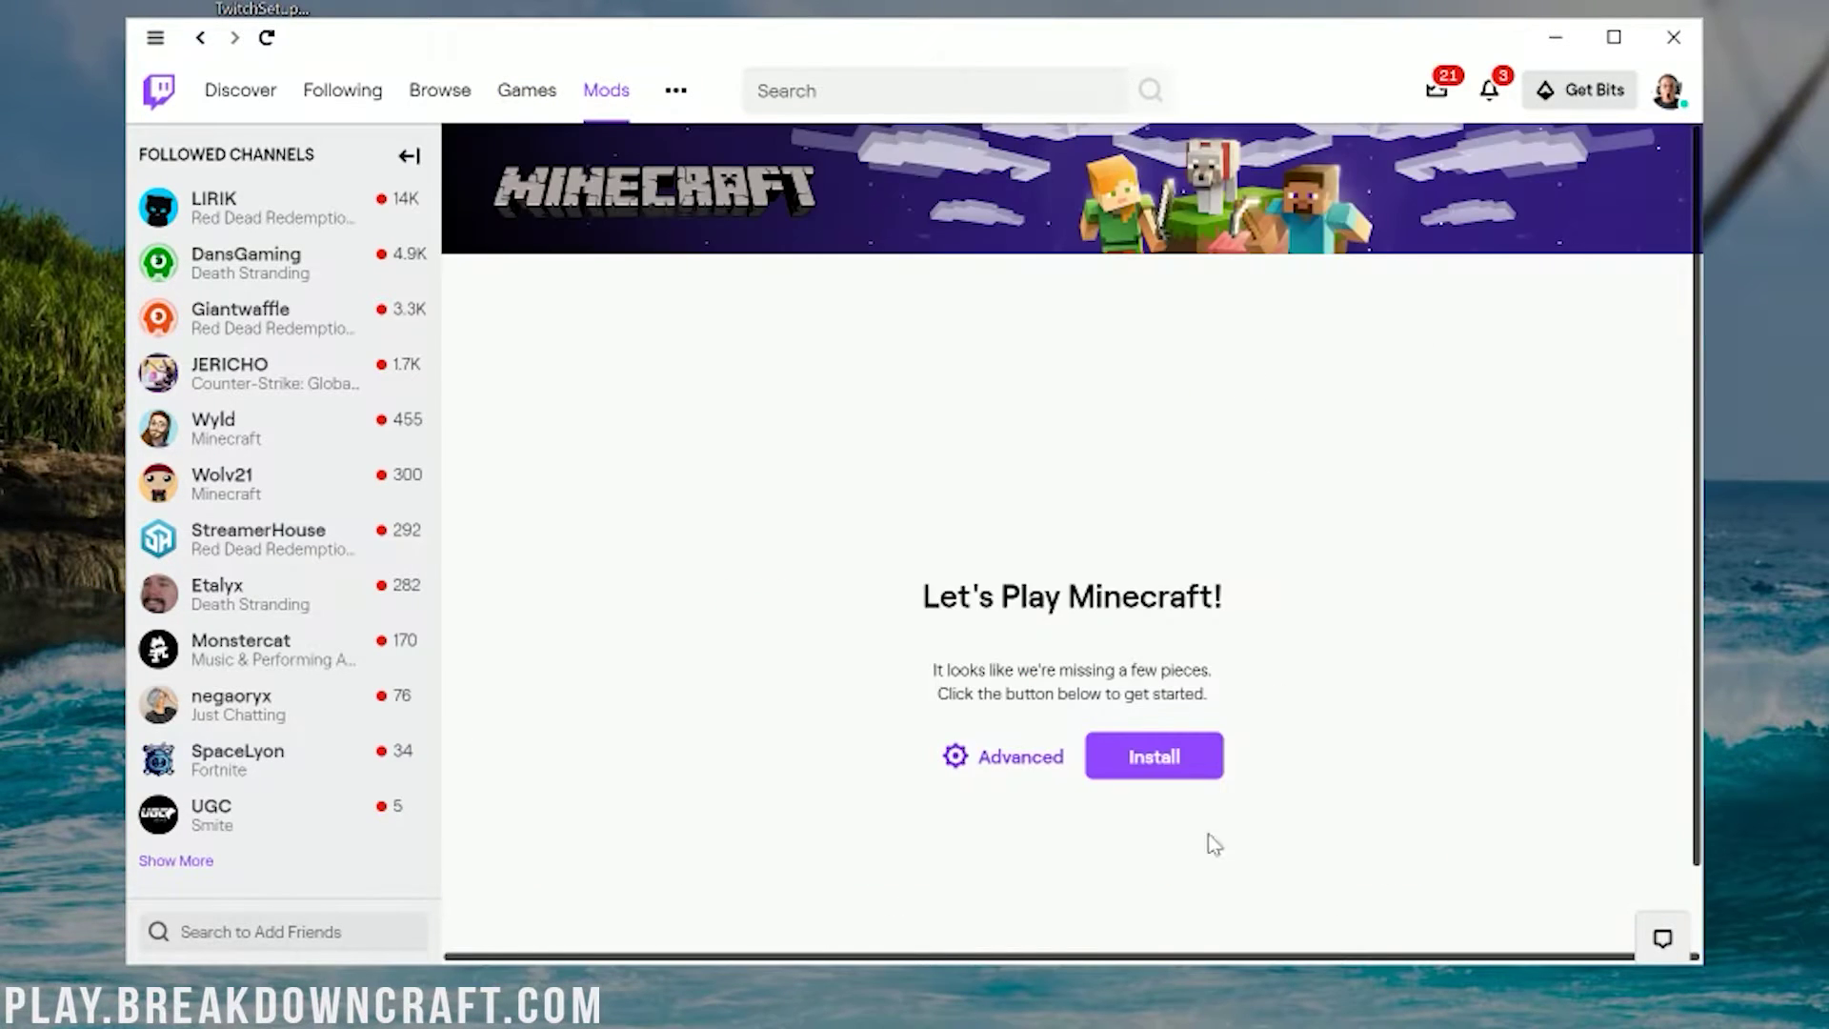
click(1160, 755)
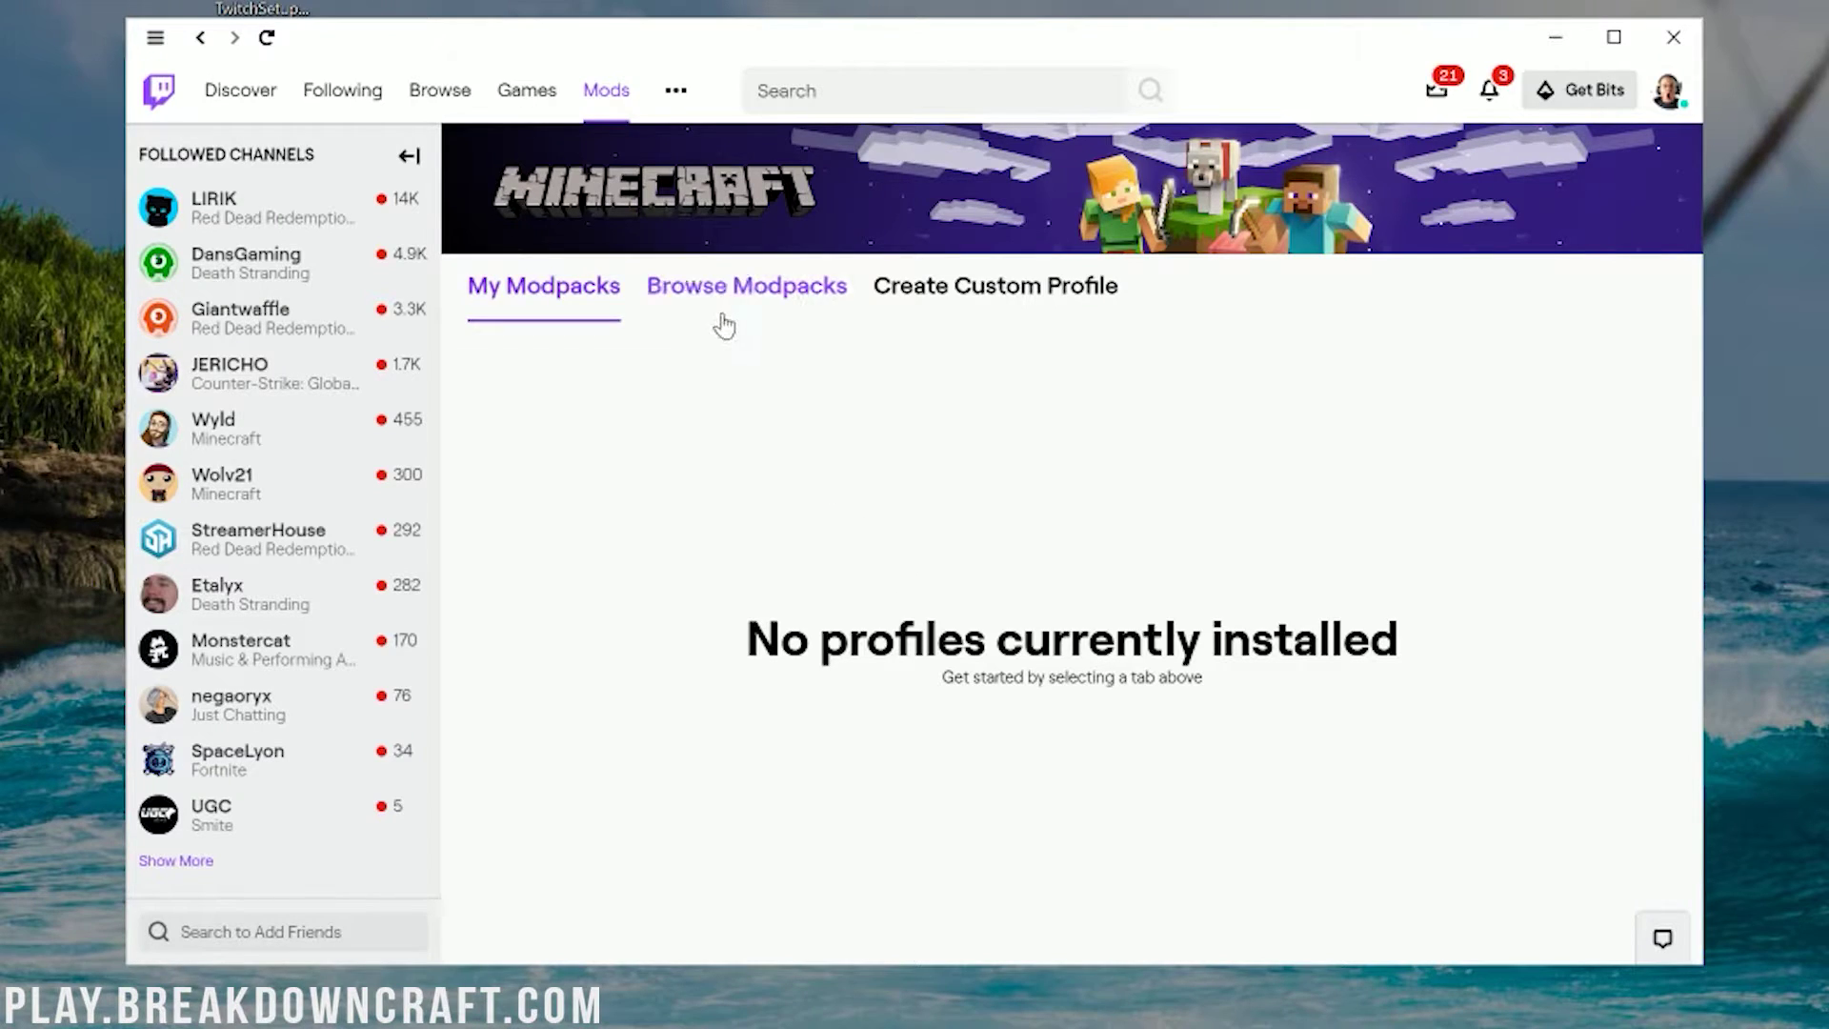
Search the Minecraft modpacks for "life in the village" and install the Life in the village modpack.
click(688, 295)
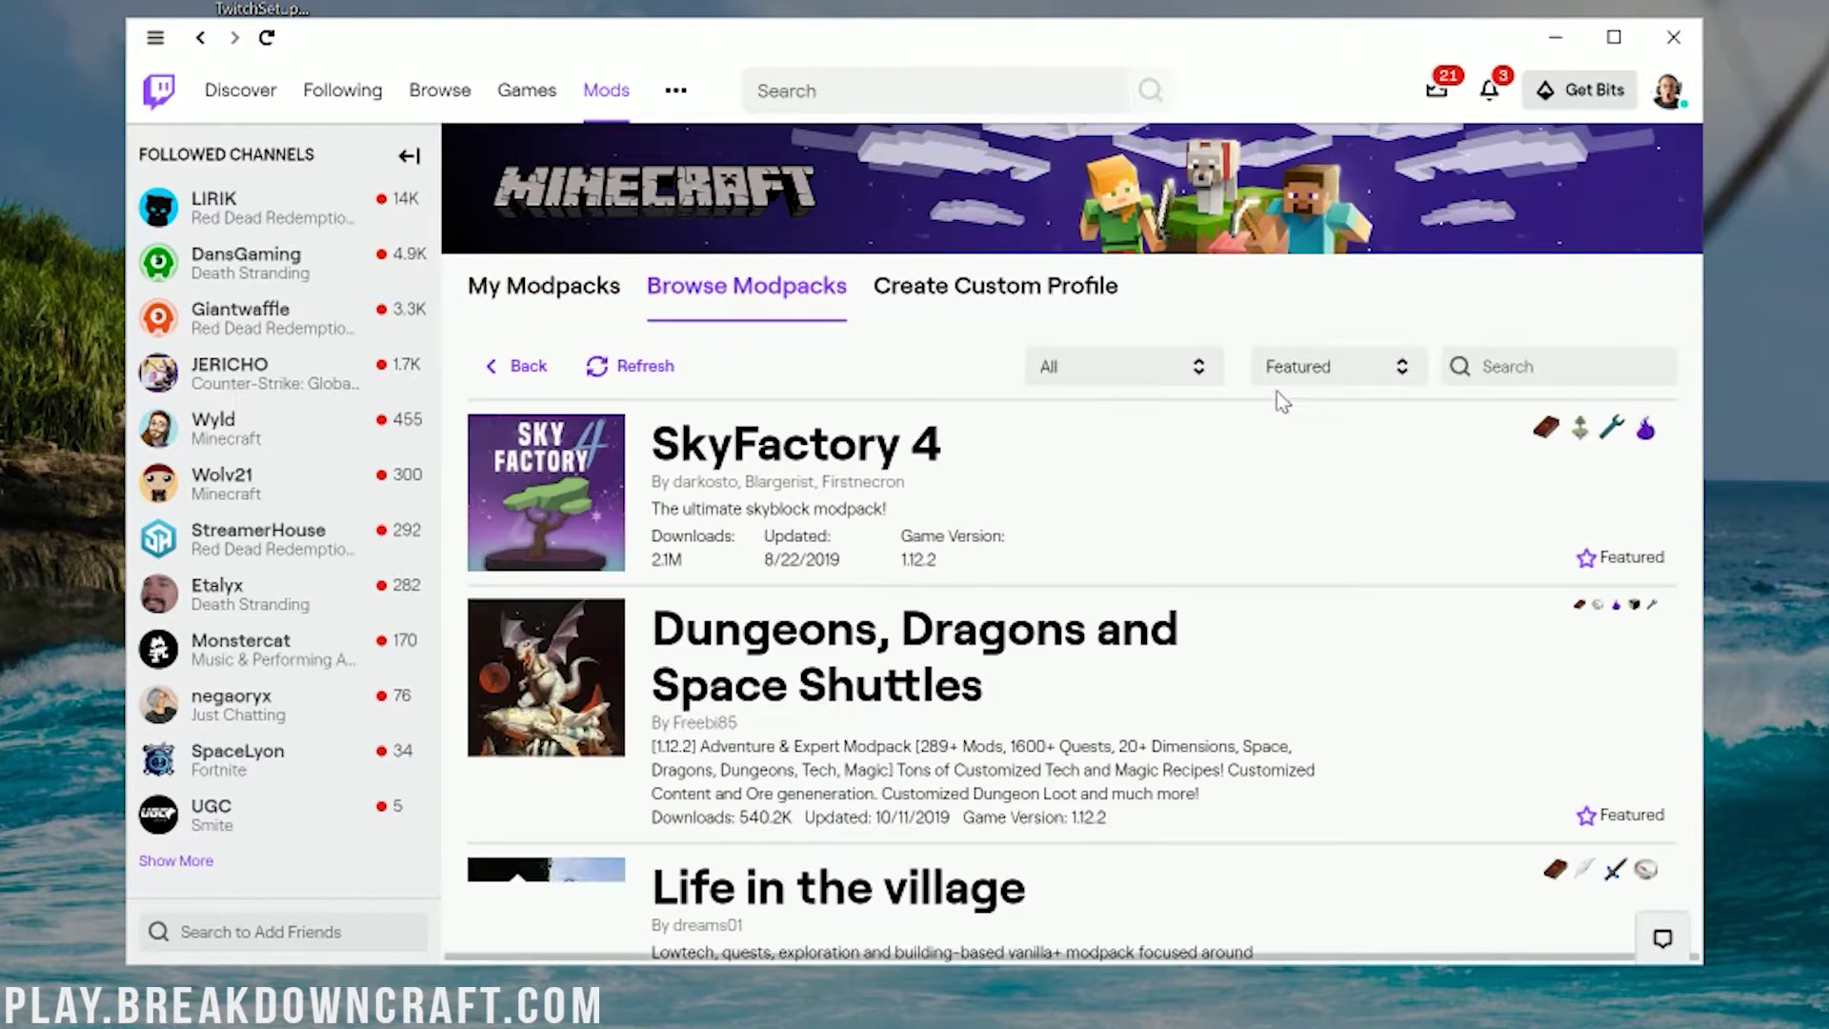
click(1478, 379)
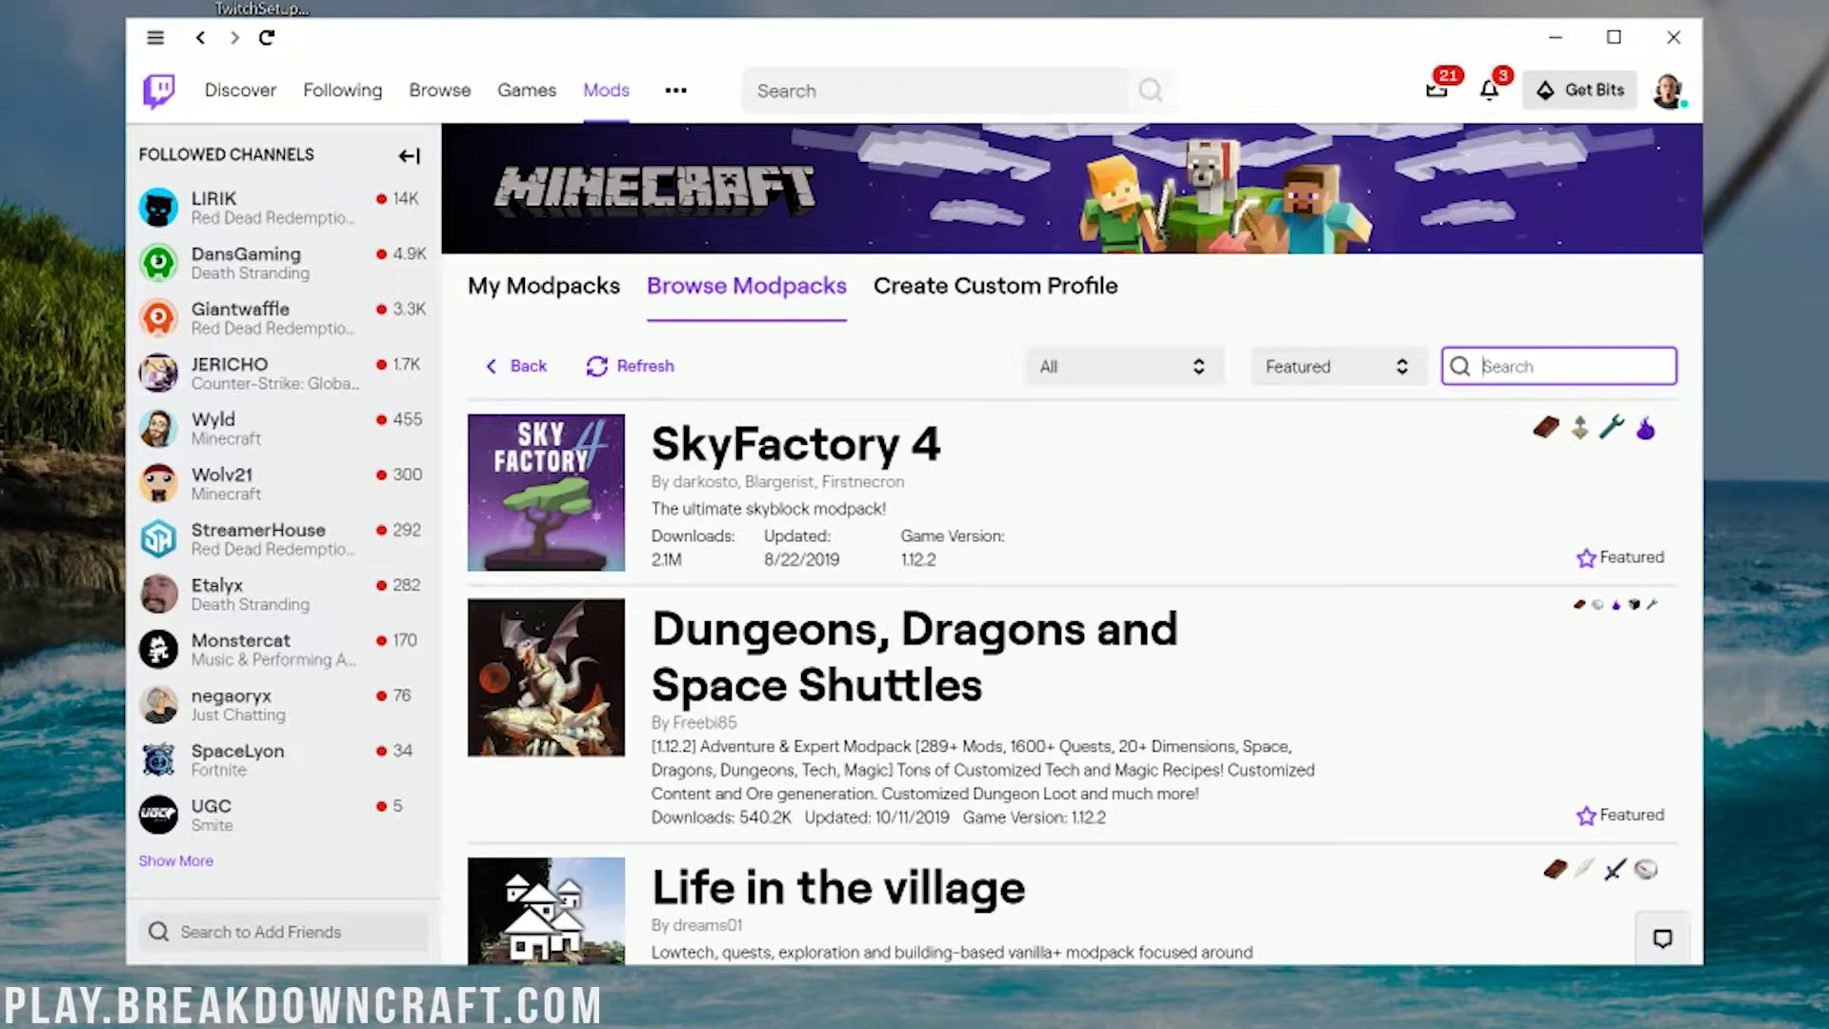
text(life in the village)
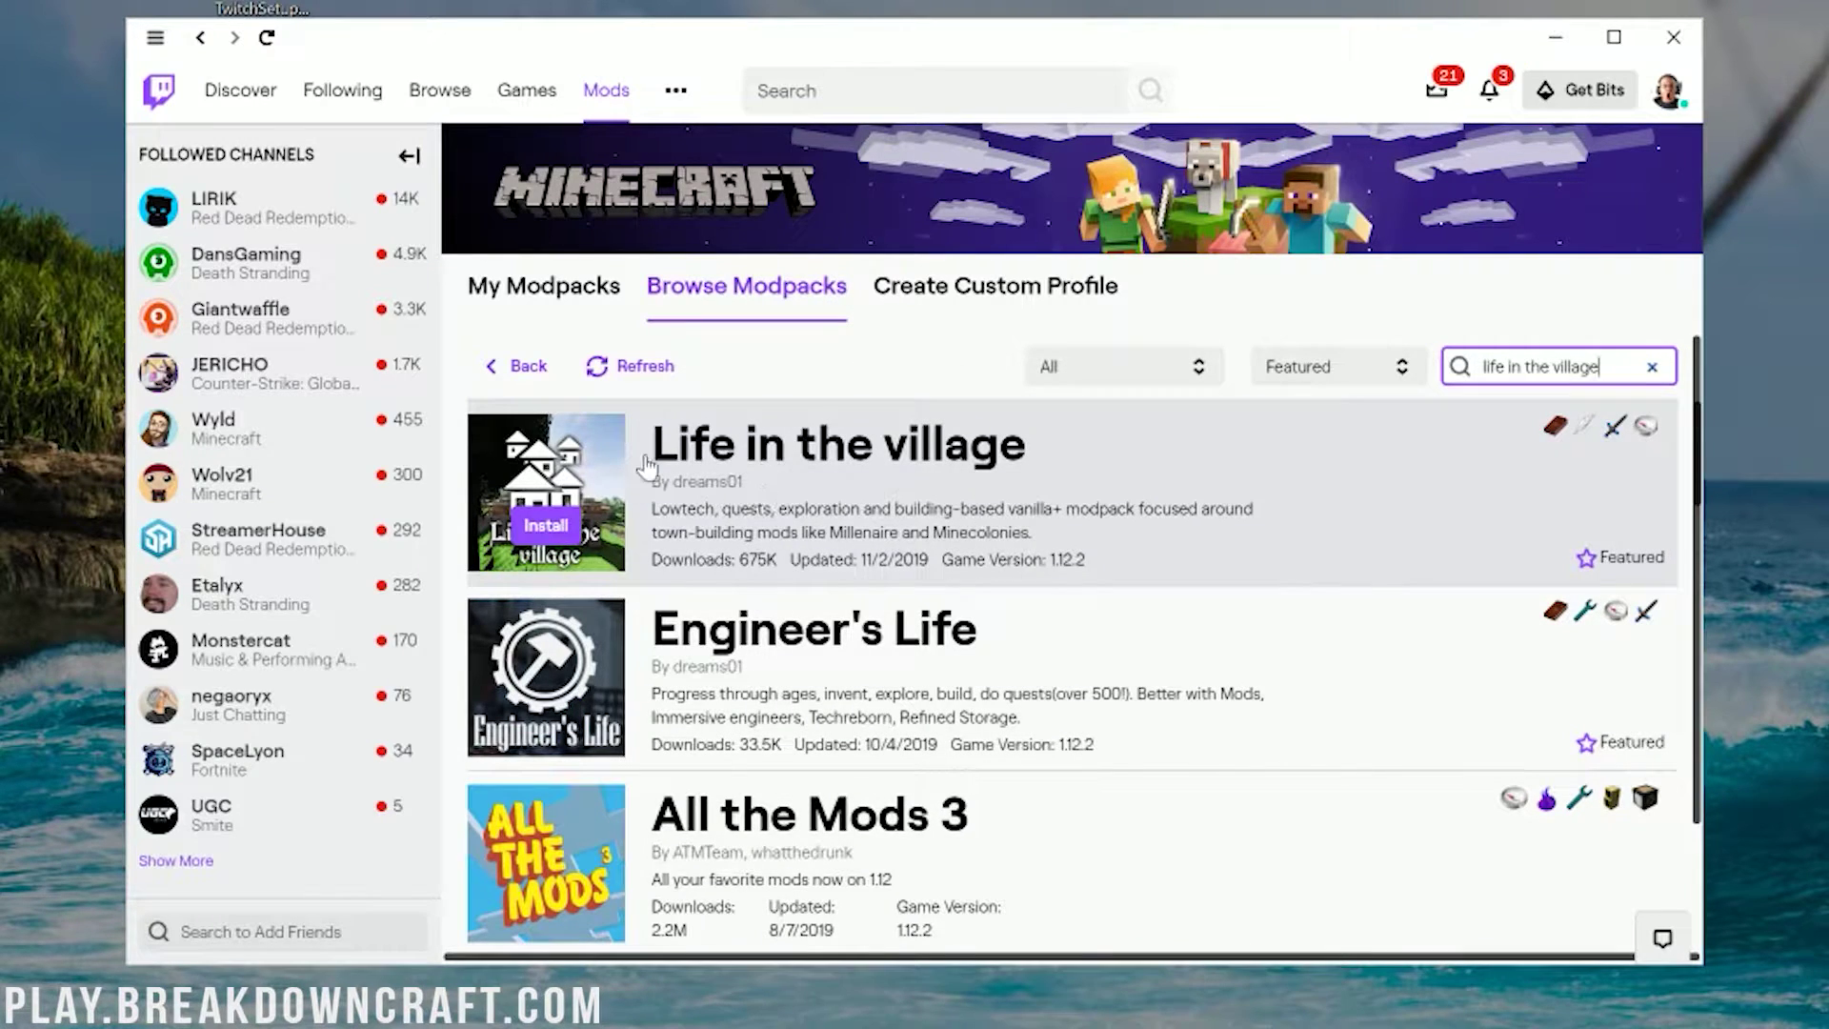
click(546, 524)
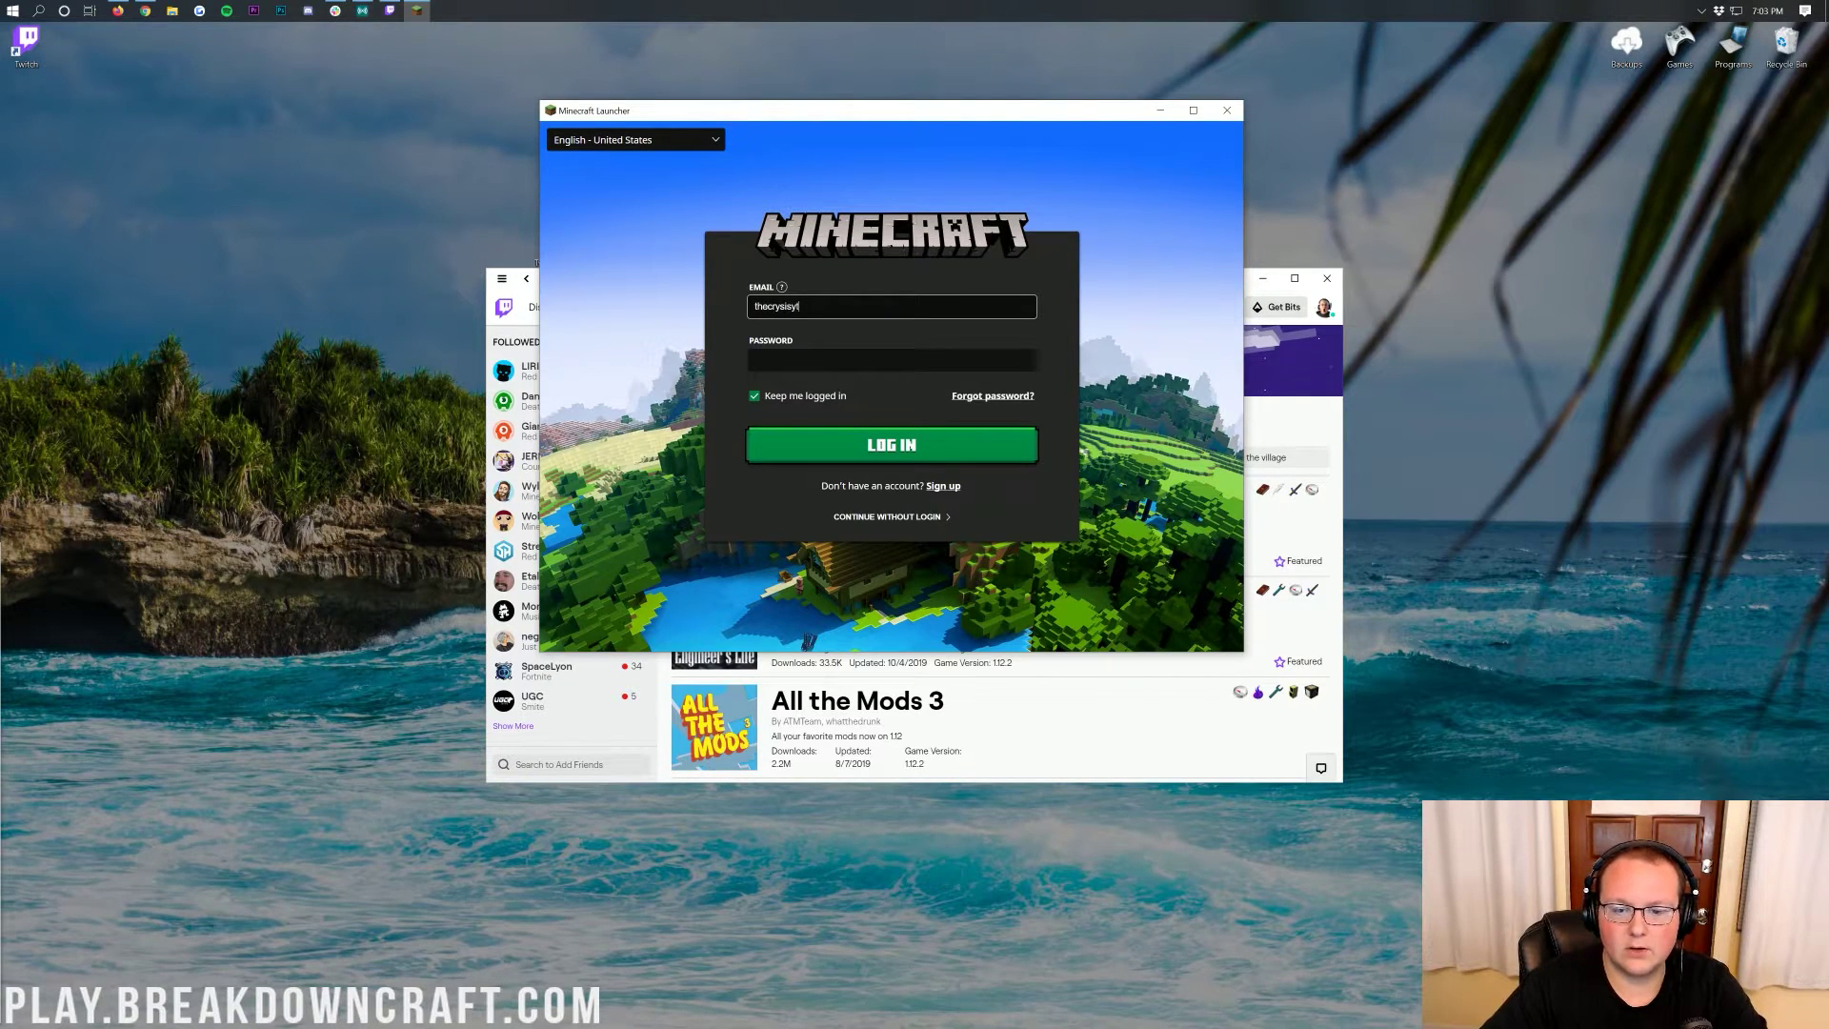
Log in to the Minecraft Launcher with the account's email and password.
text(com)
key(Tab)
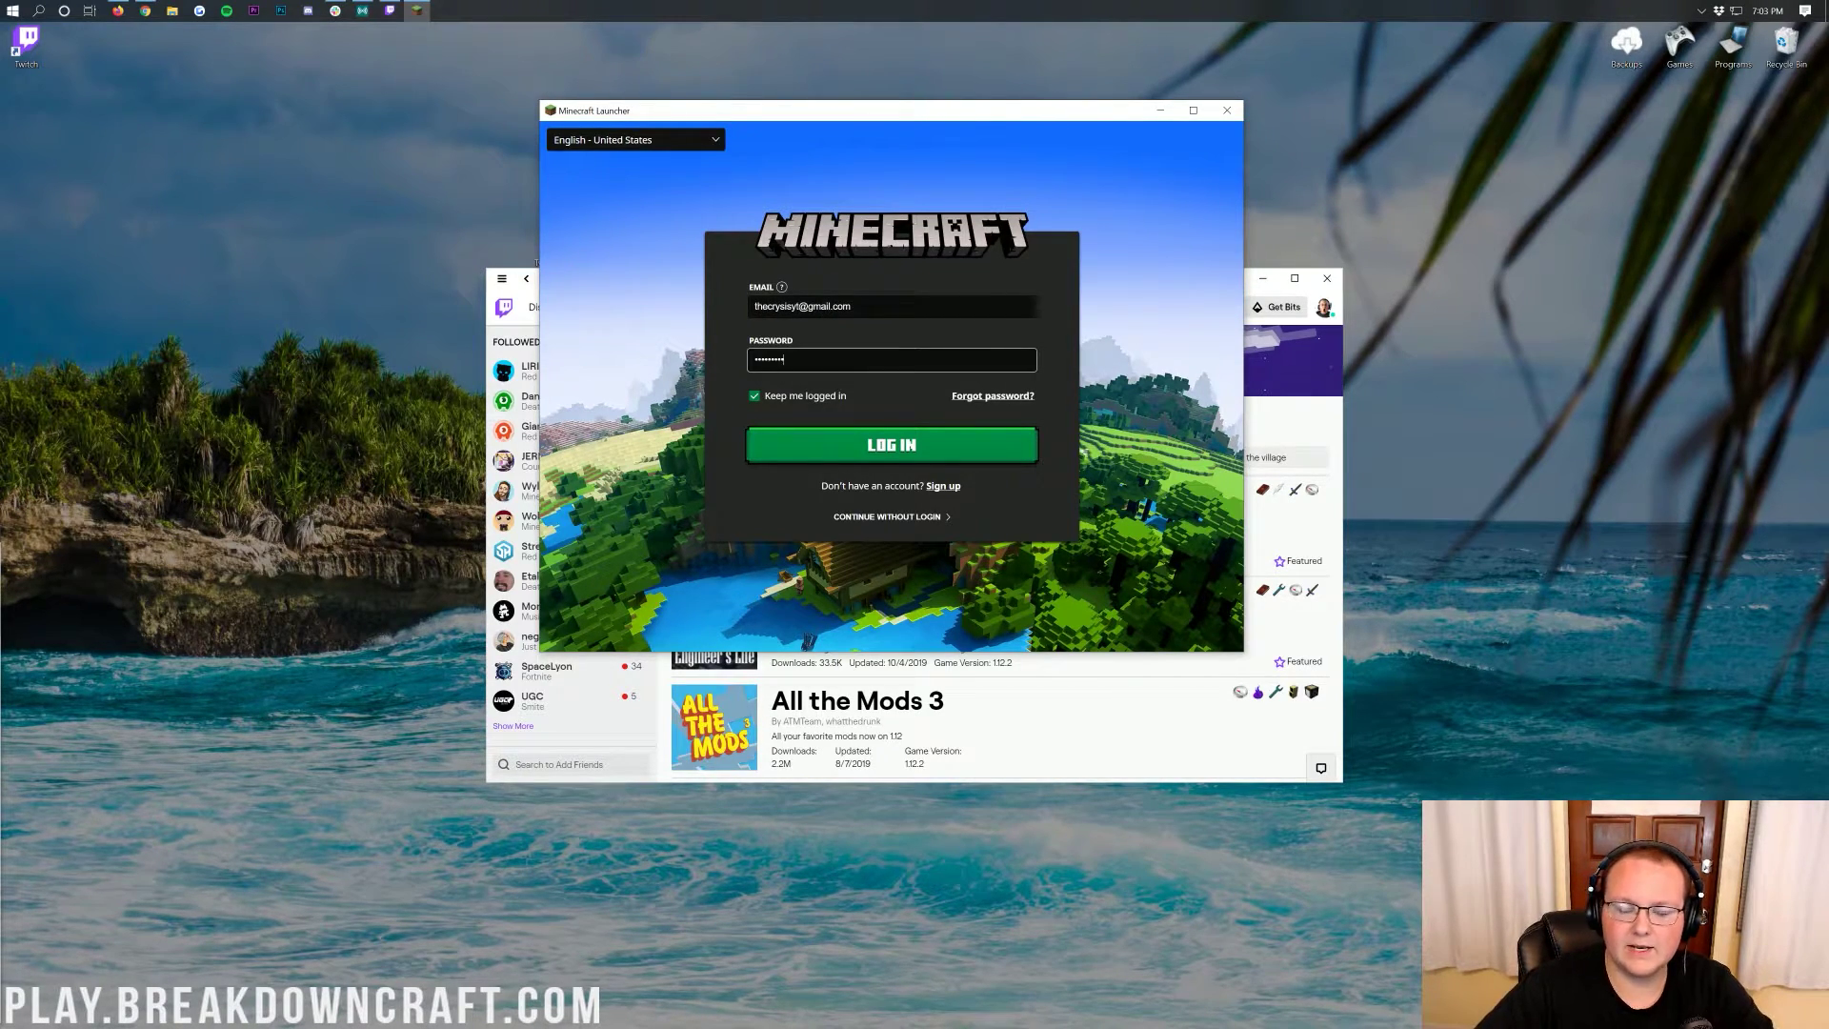
click(993, 444)
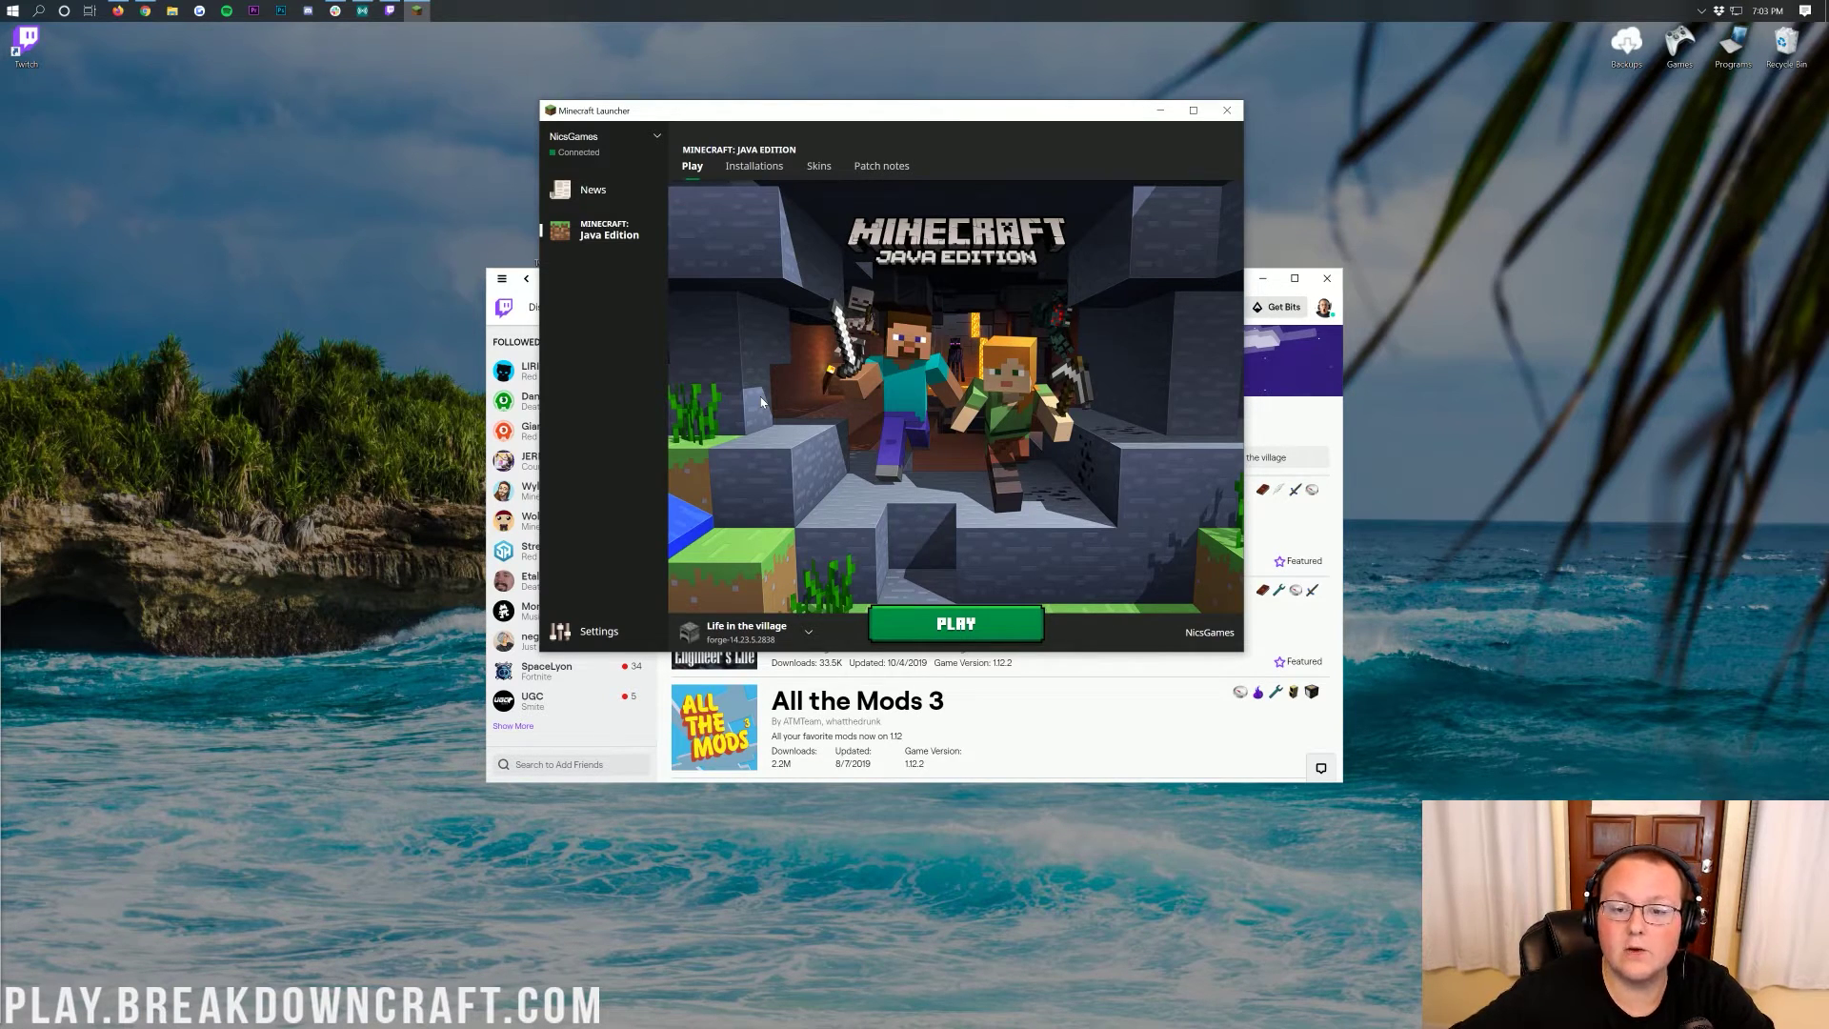
Look at the account's skins, and close the launcher and start it again from the Life in the village modpack in Twitch.
click(815, 169)
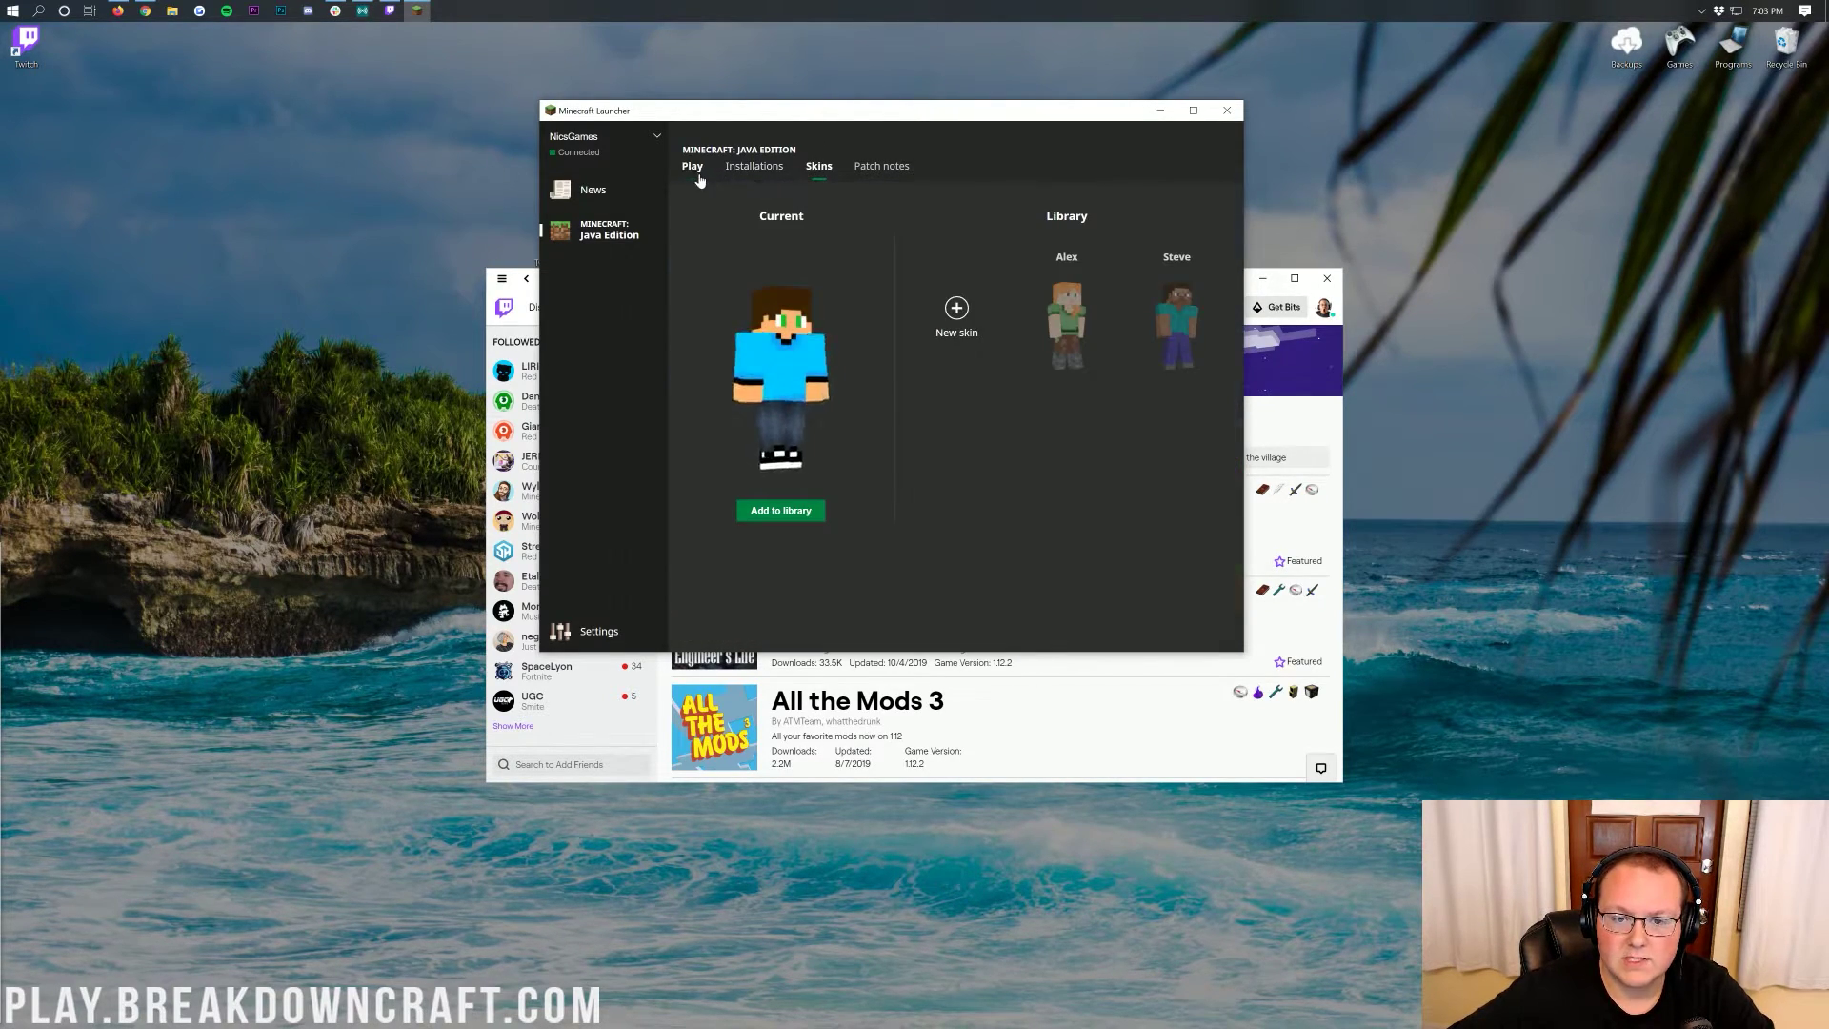
click(694, 167)
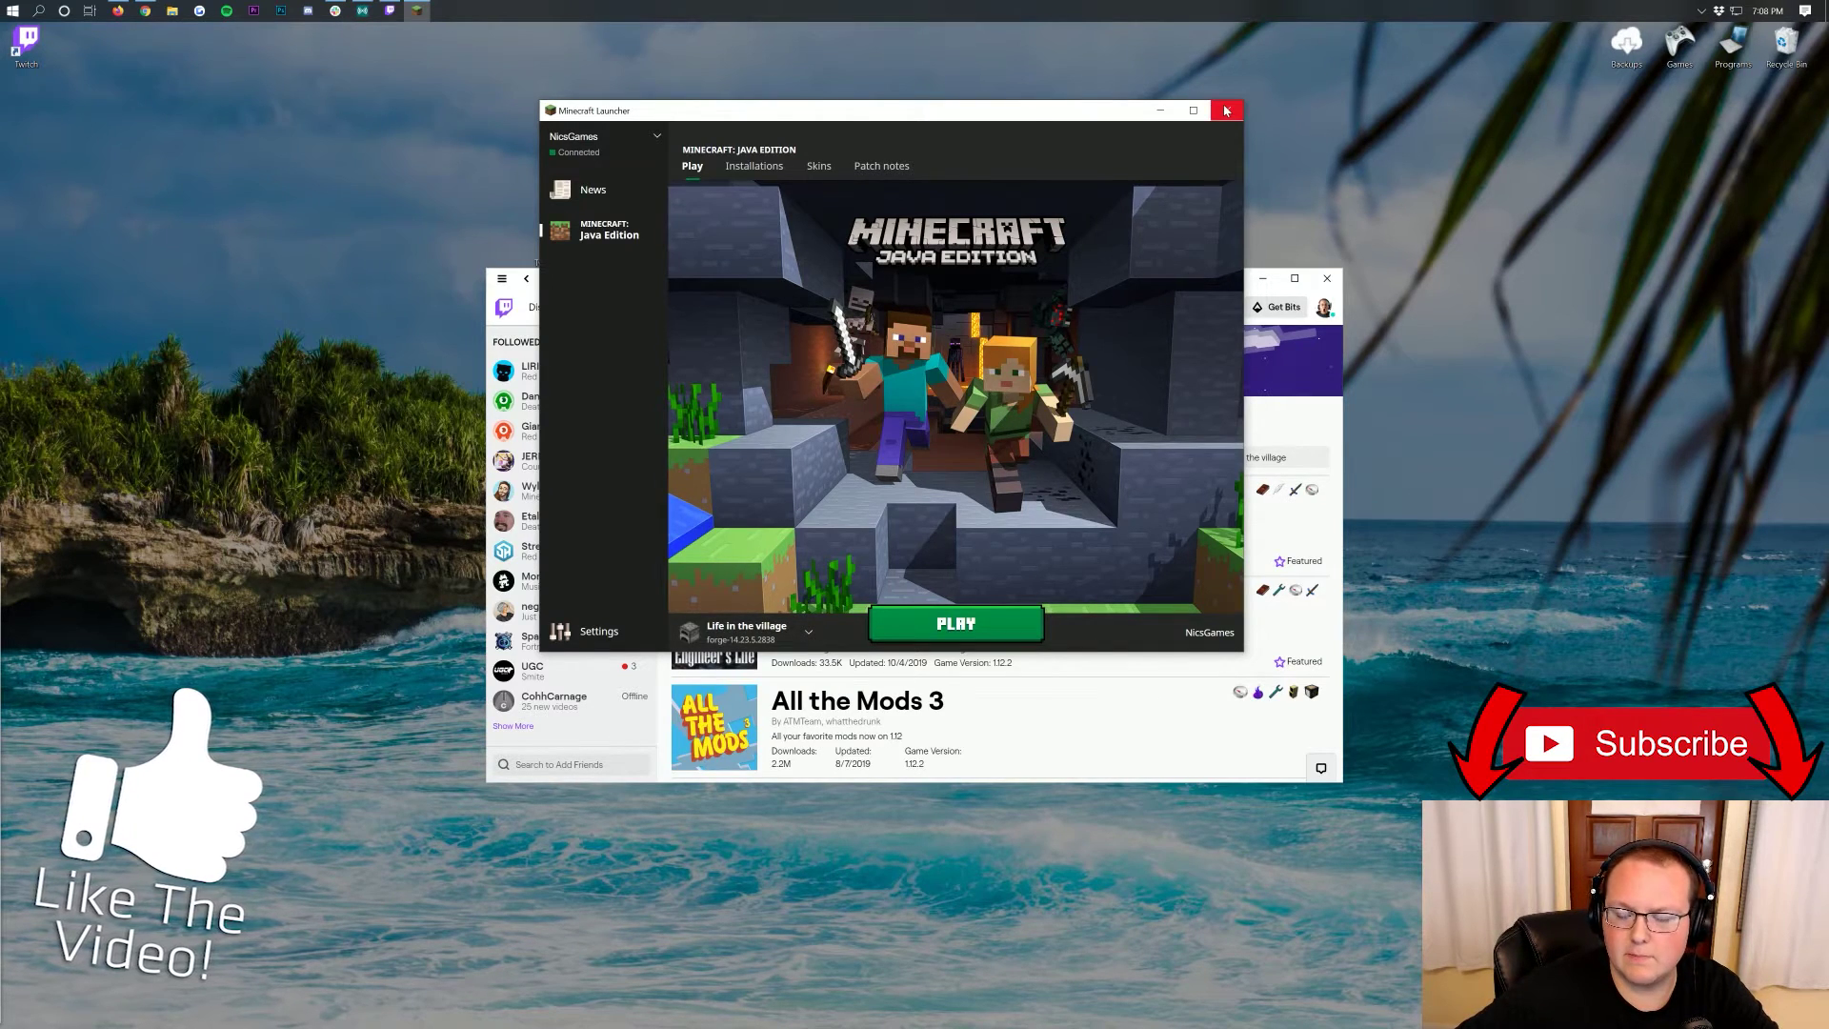
click(1226, 110)
click(709, 543)
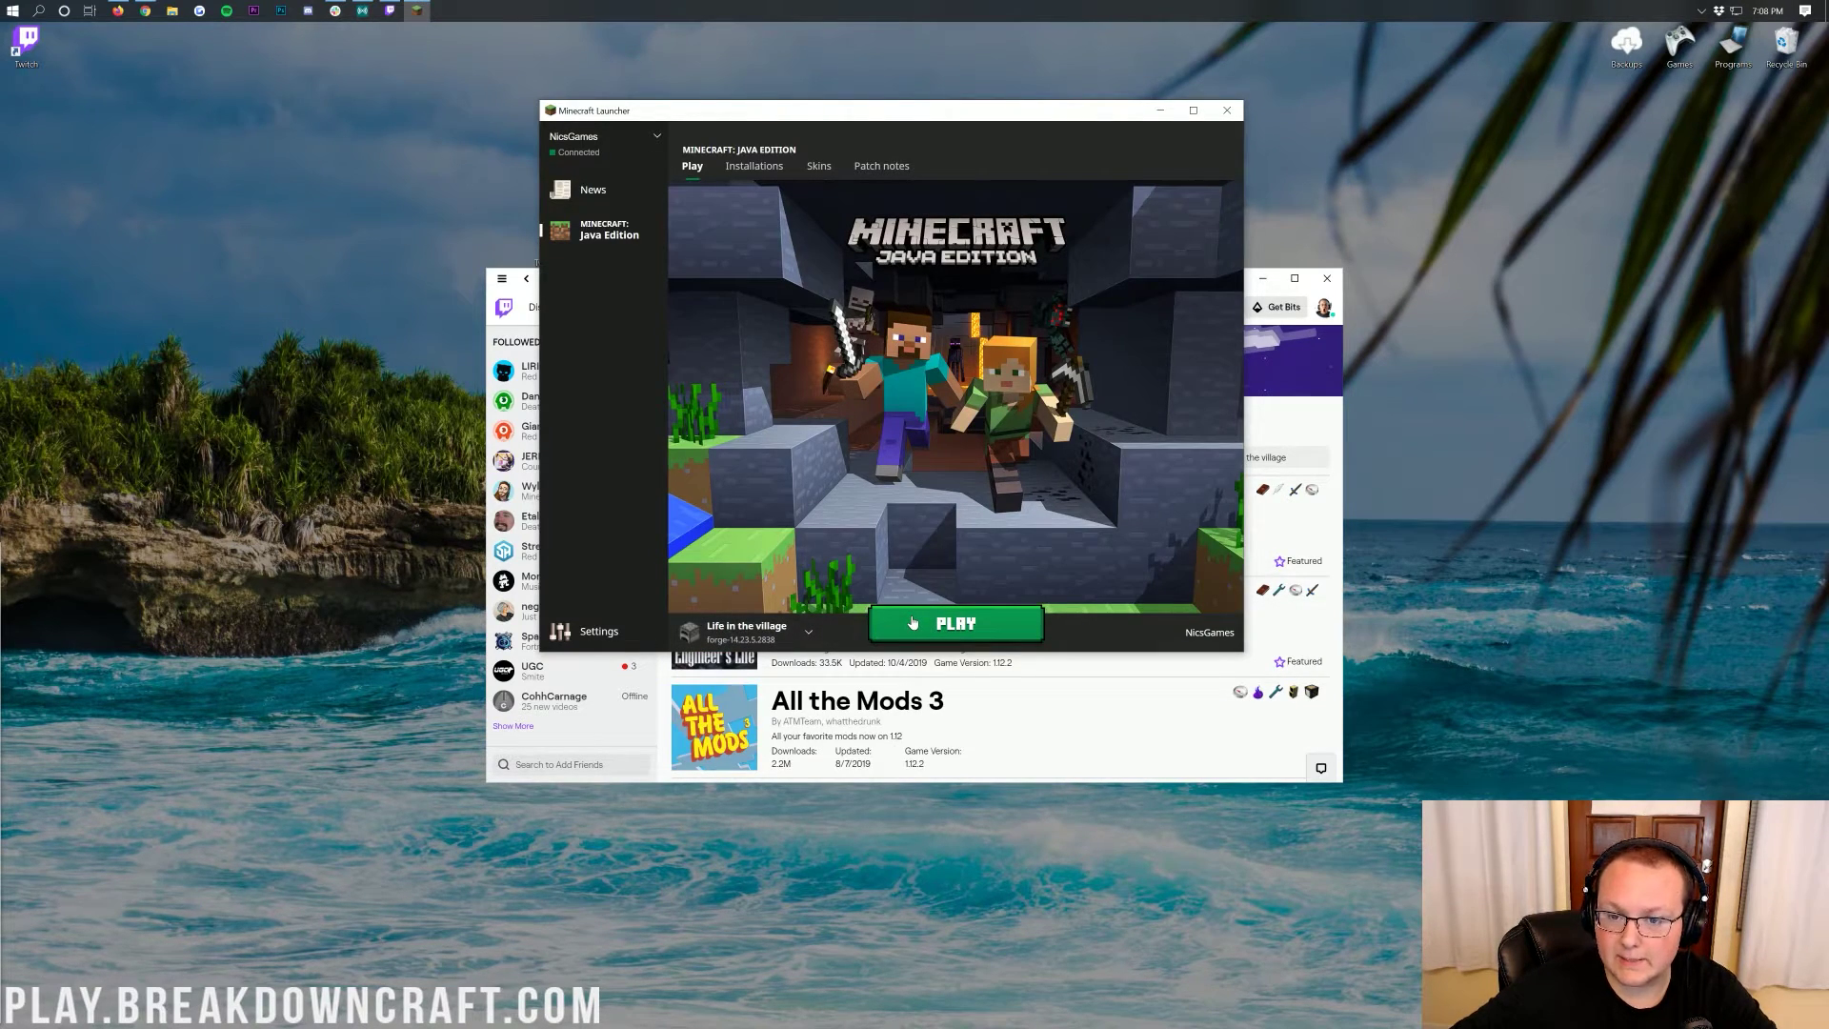
Edit the Life in the village installation and set the maximum memory in its JVM arguments to -Xmx6228m.
click(745, 169)
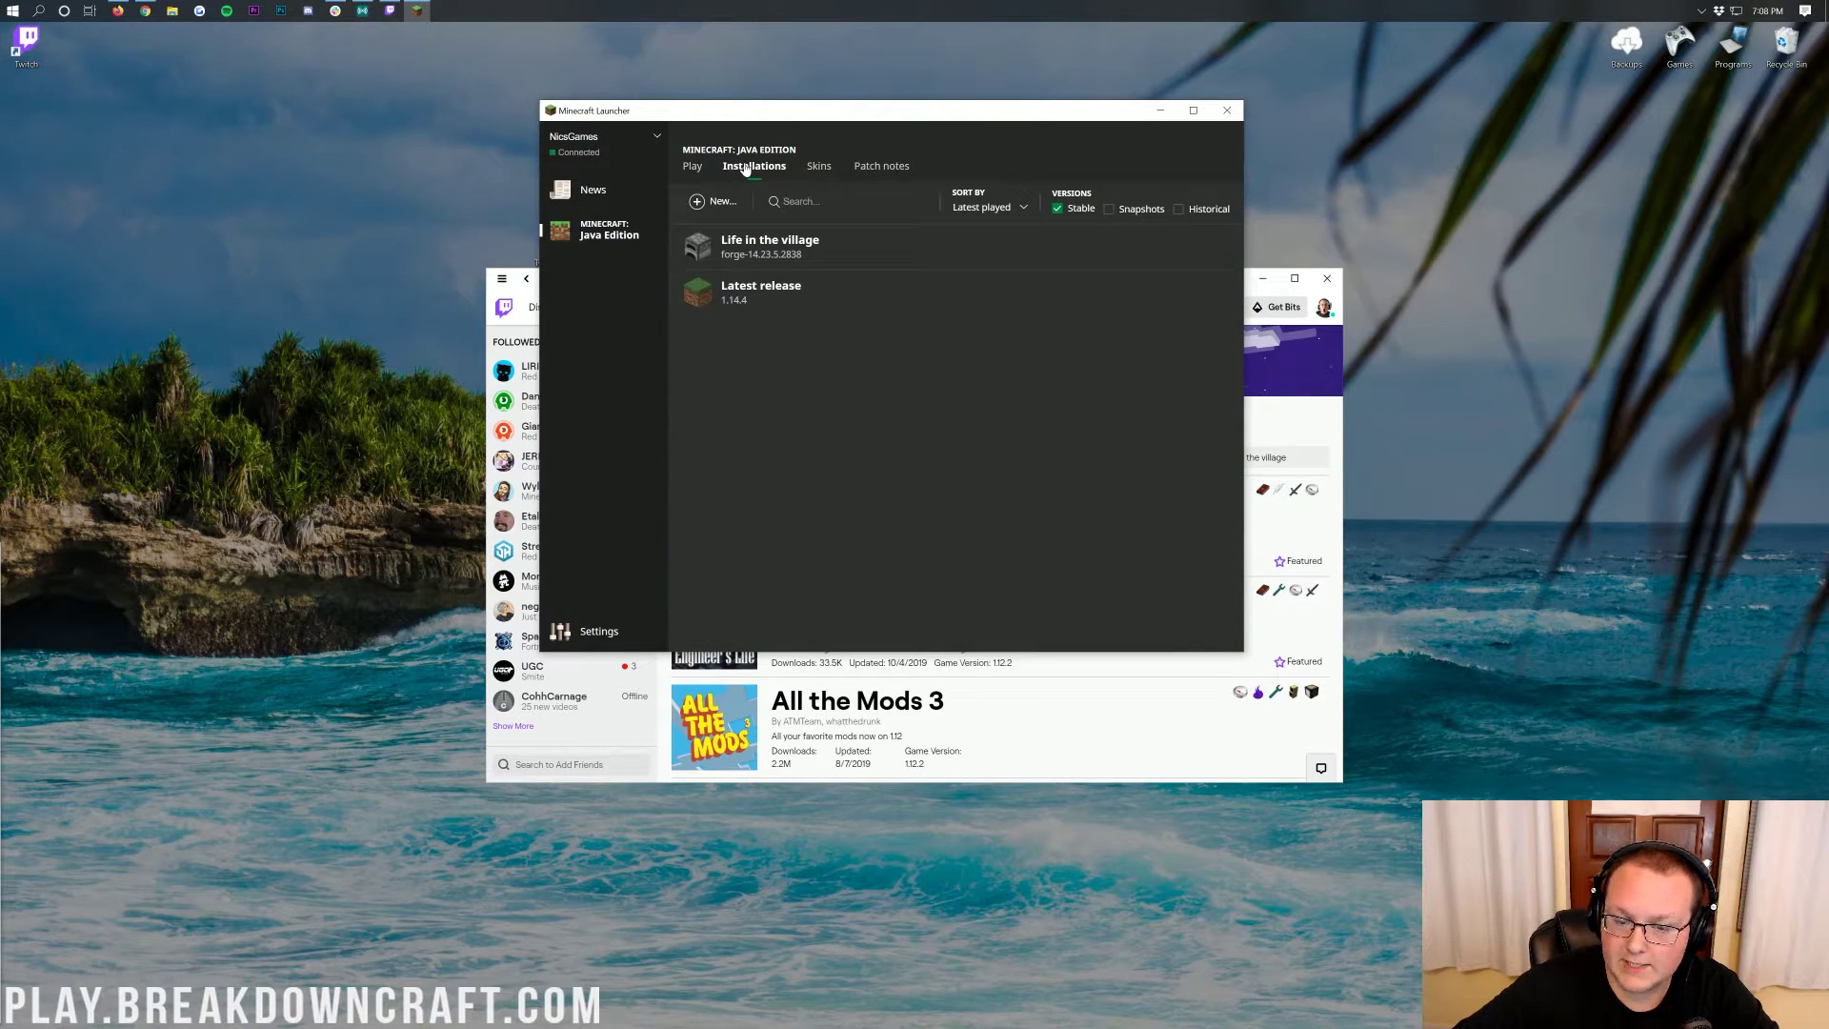
mouse_move(772, 250)
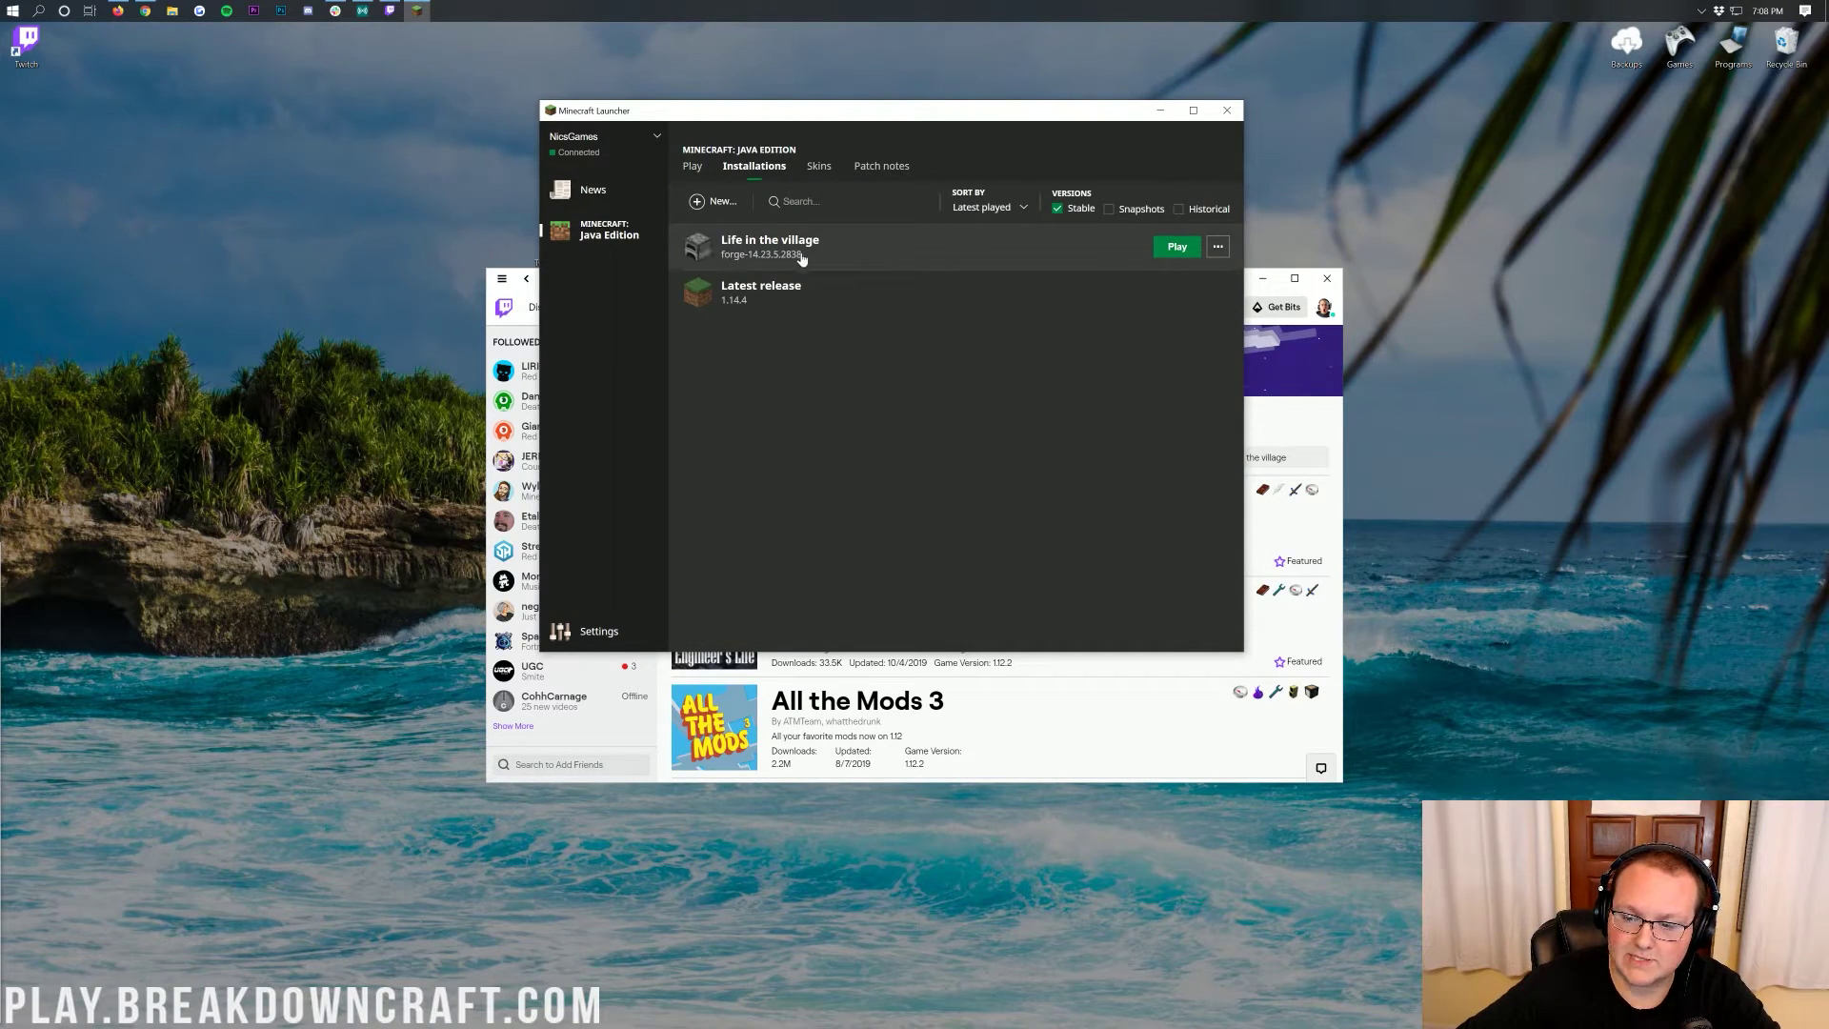
click(1217, 249)
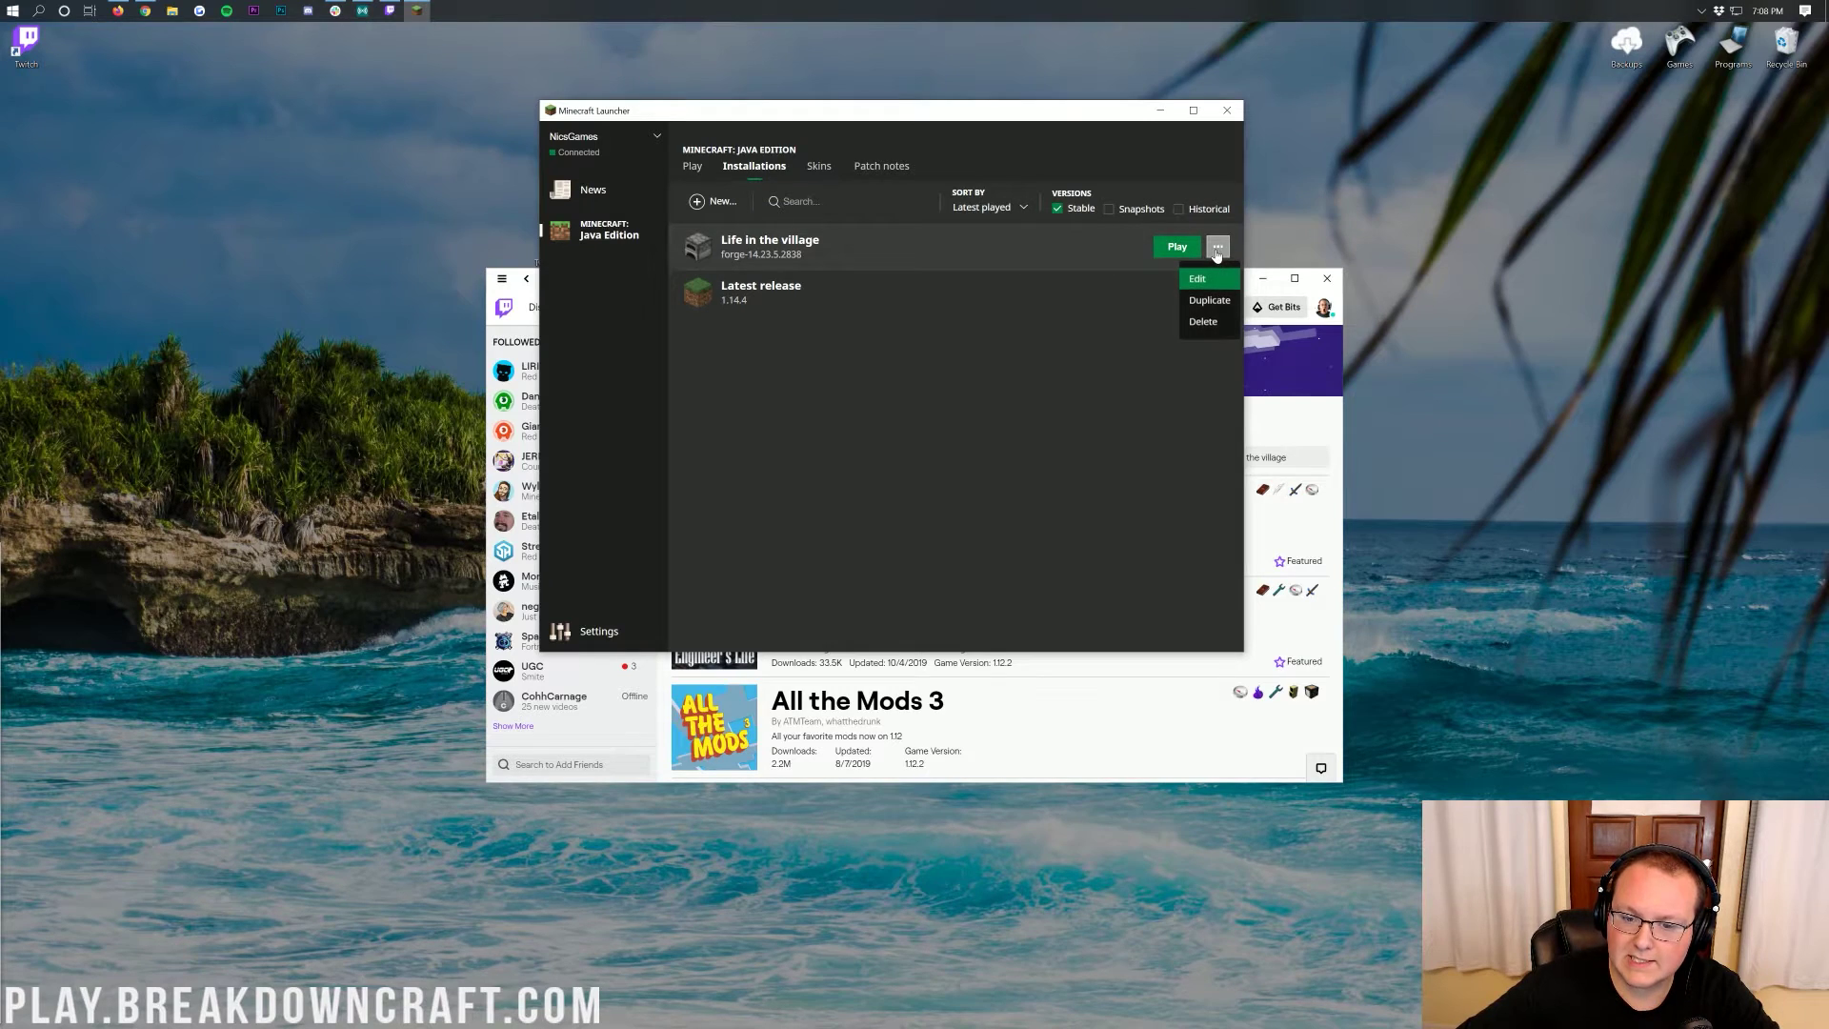
click(1199, 282)
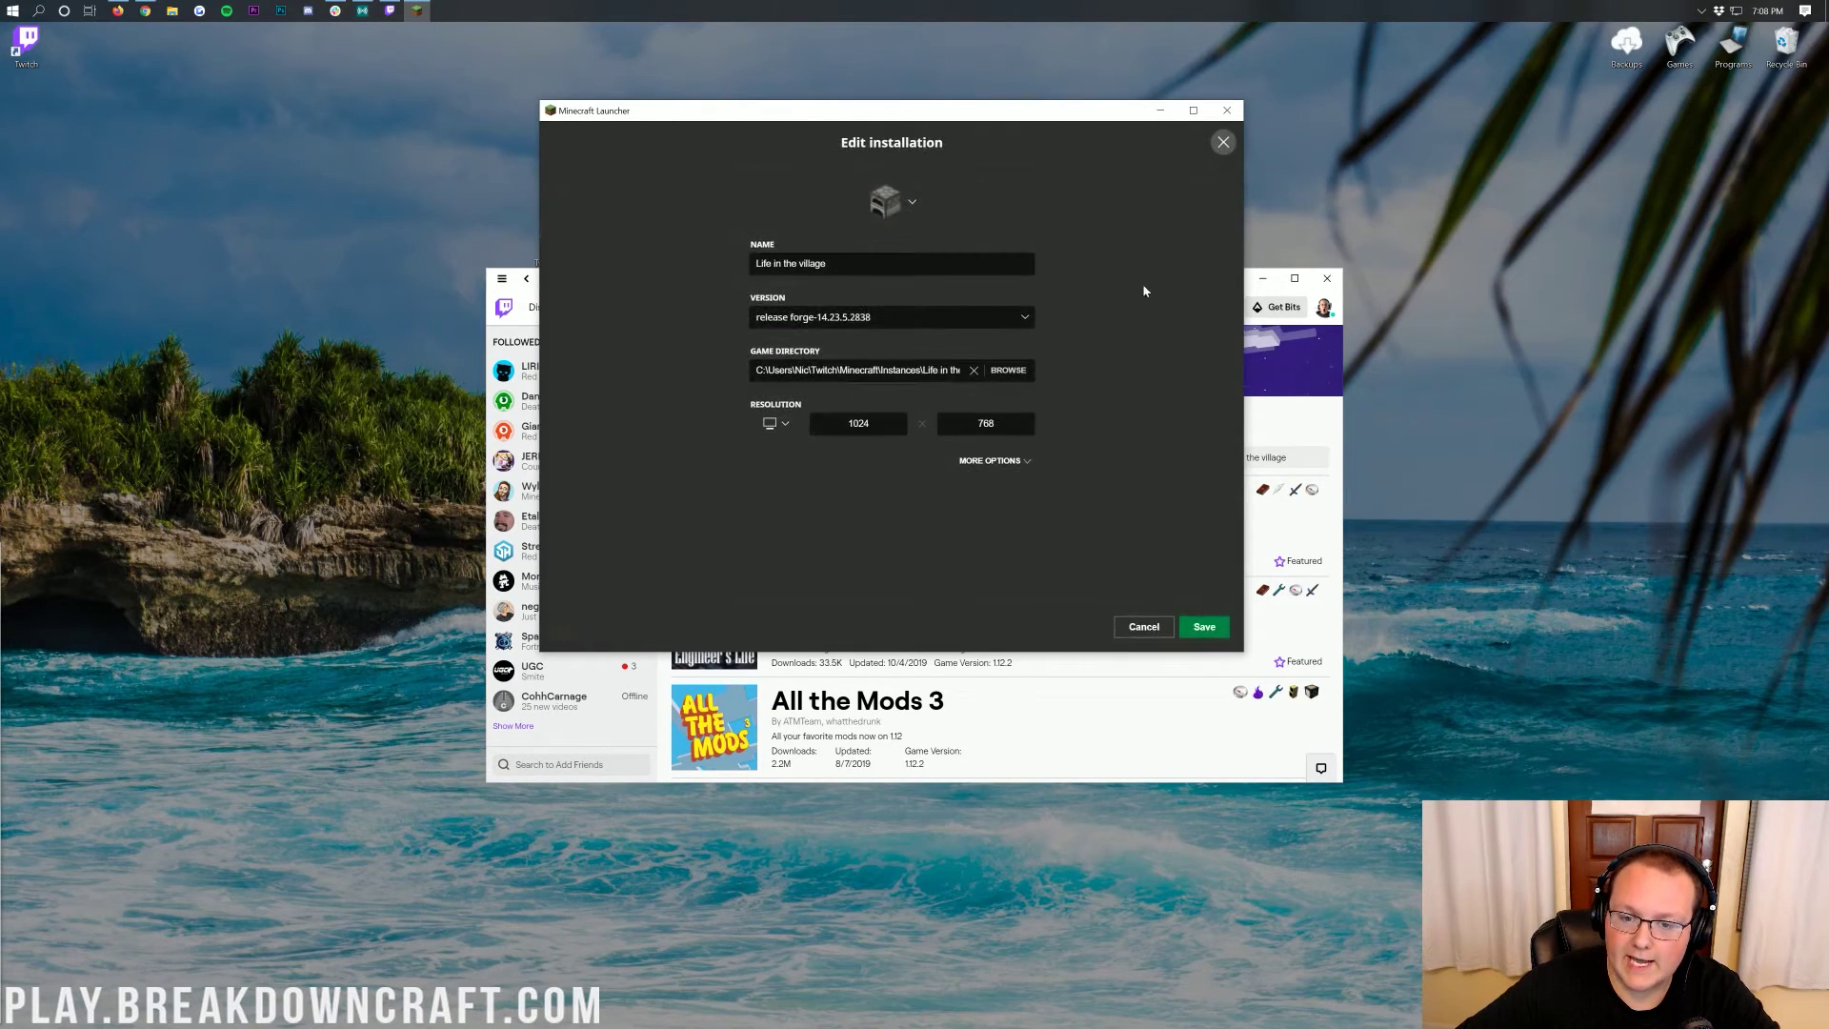
click(991, 460)
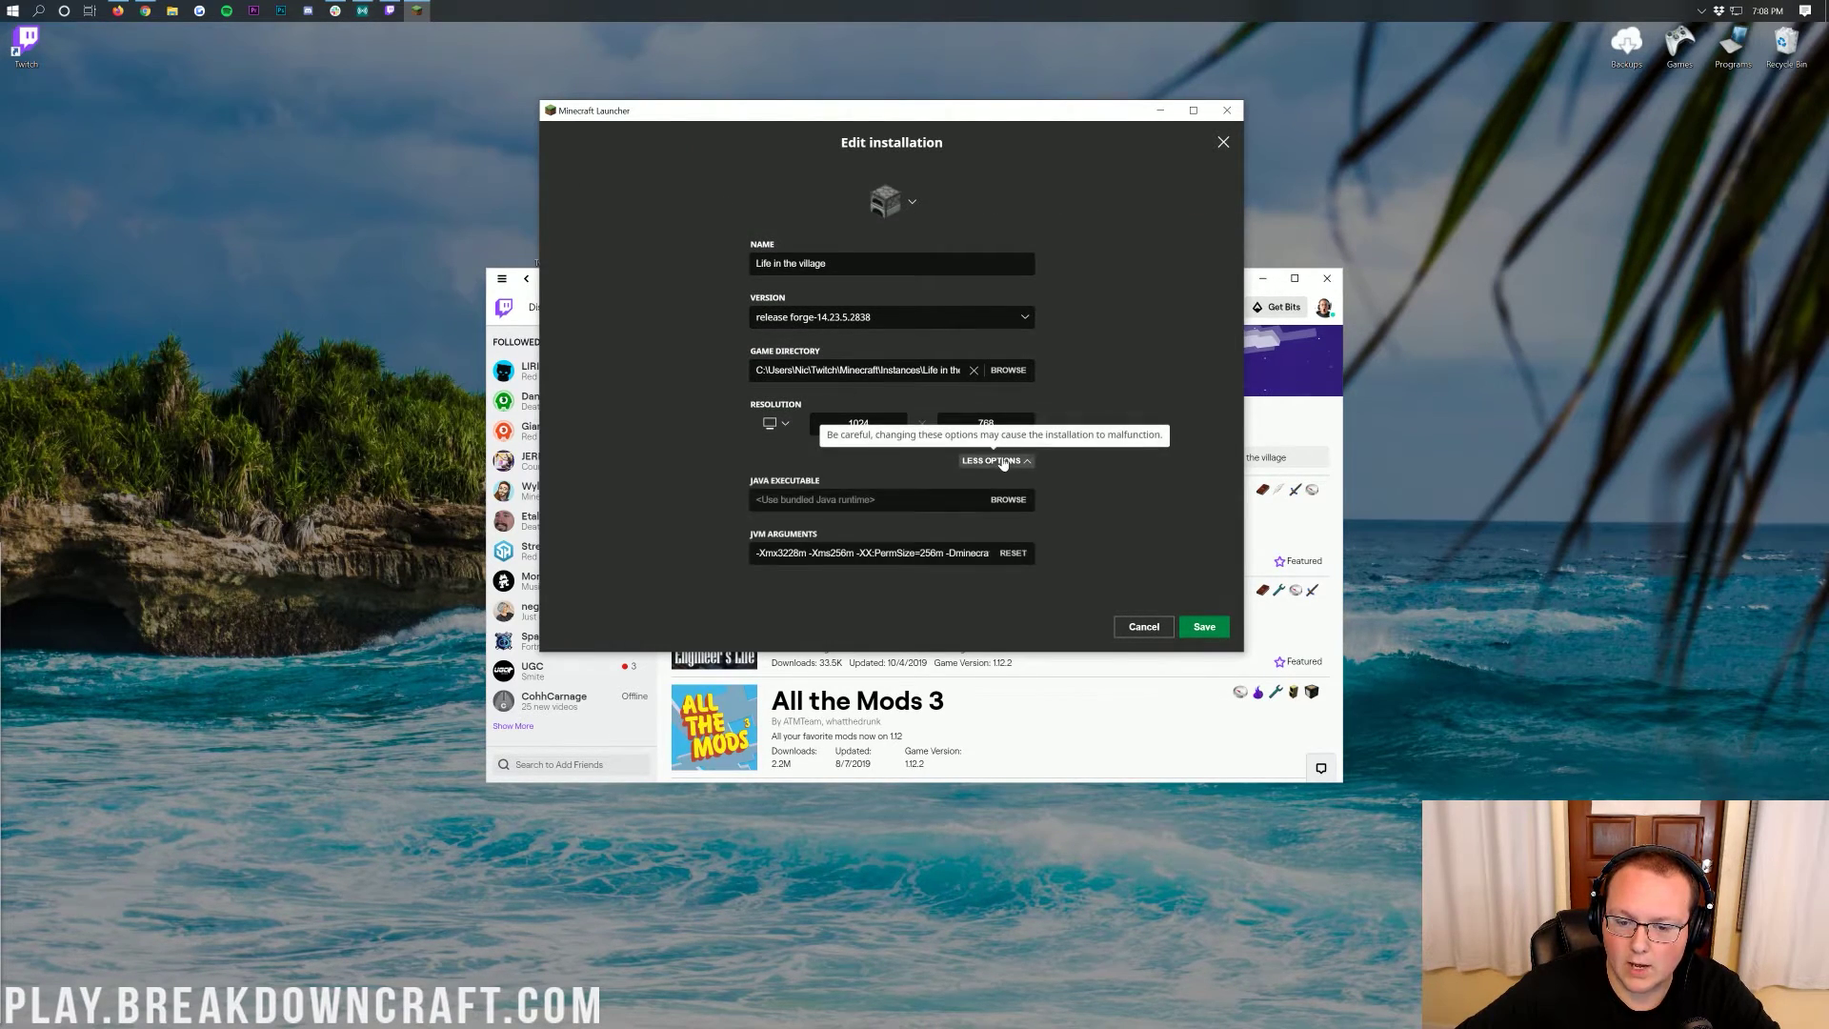
click(775, 552)
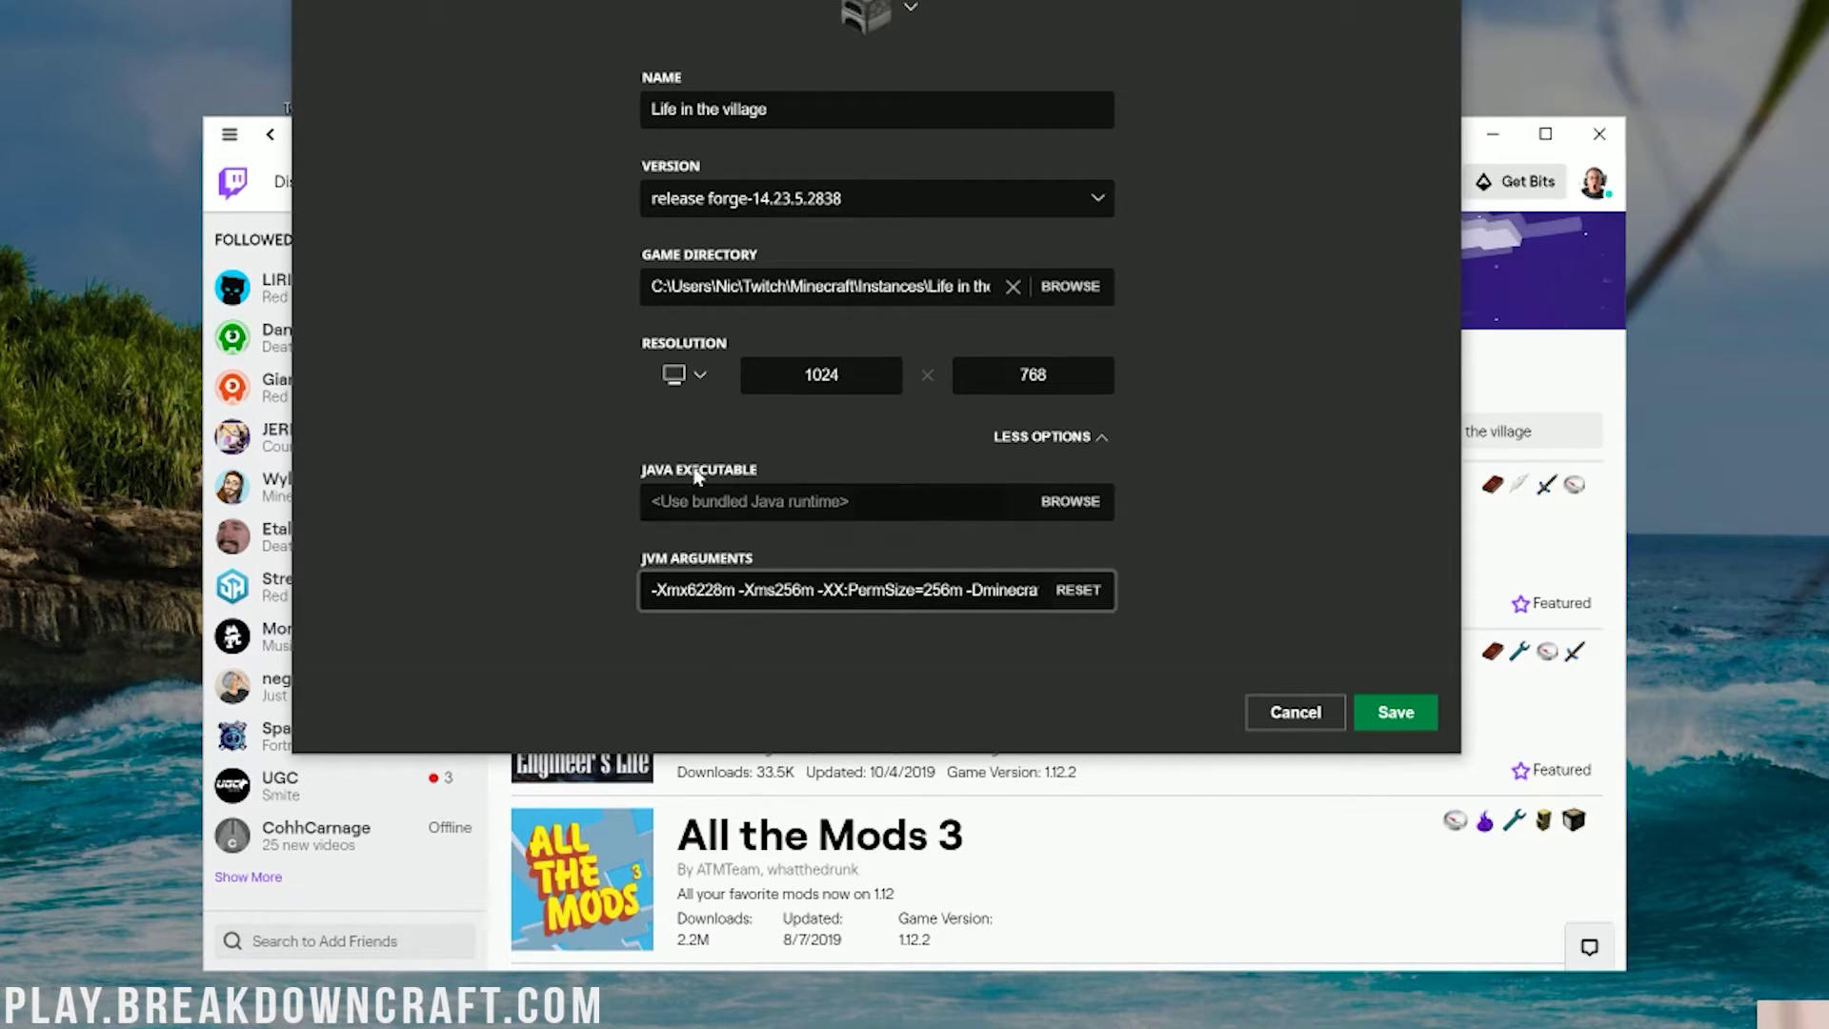
Set the installation's resolution to 1920 x 1080 and save the installation.
click(696, 372)
click(696, 290)
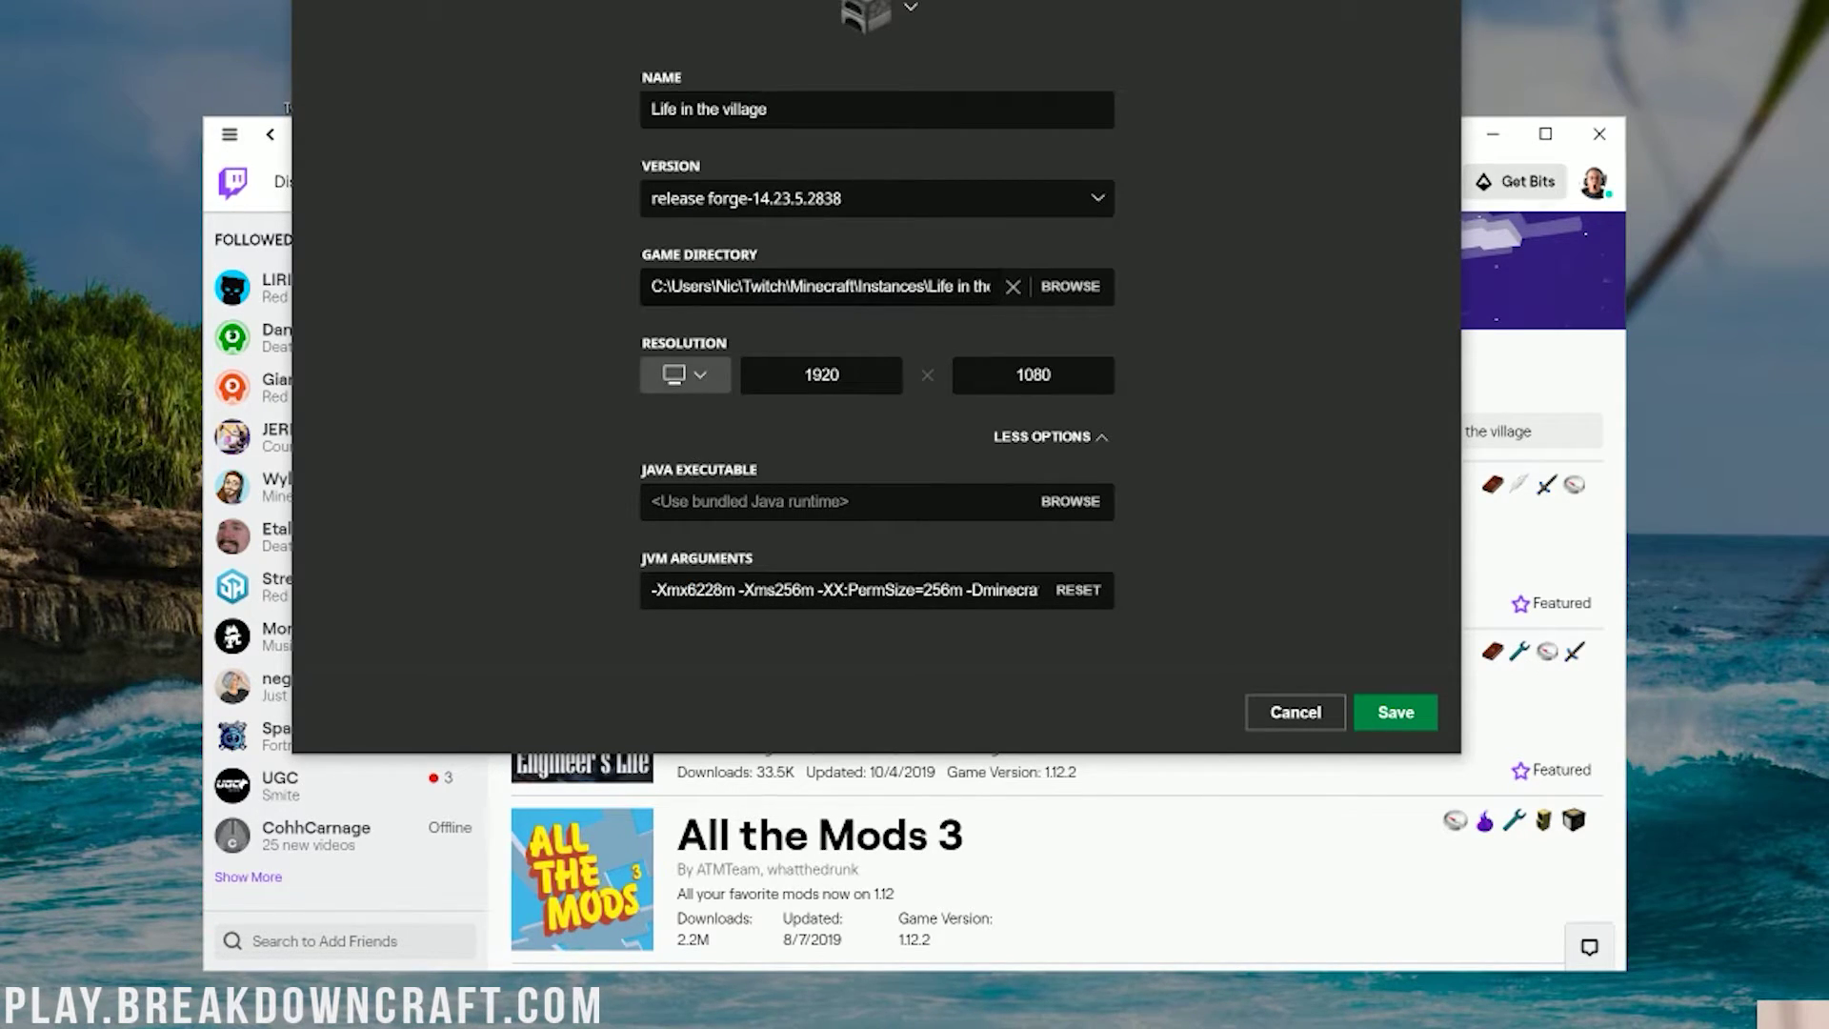
click(1396, 715)
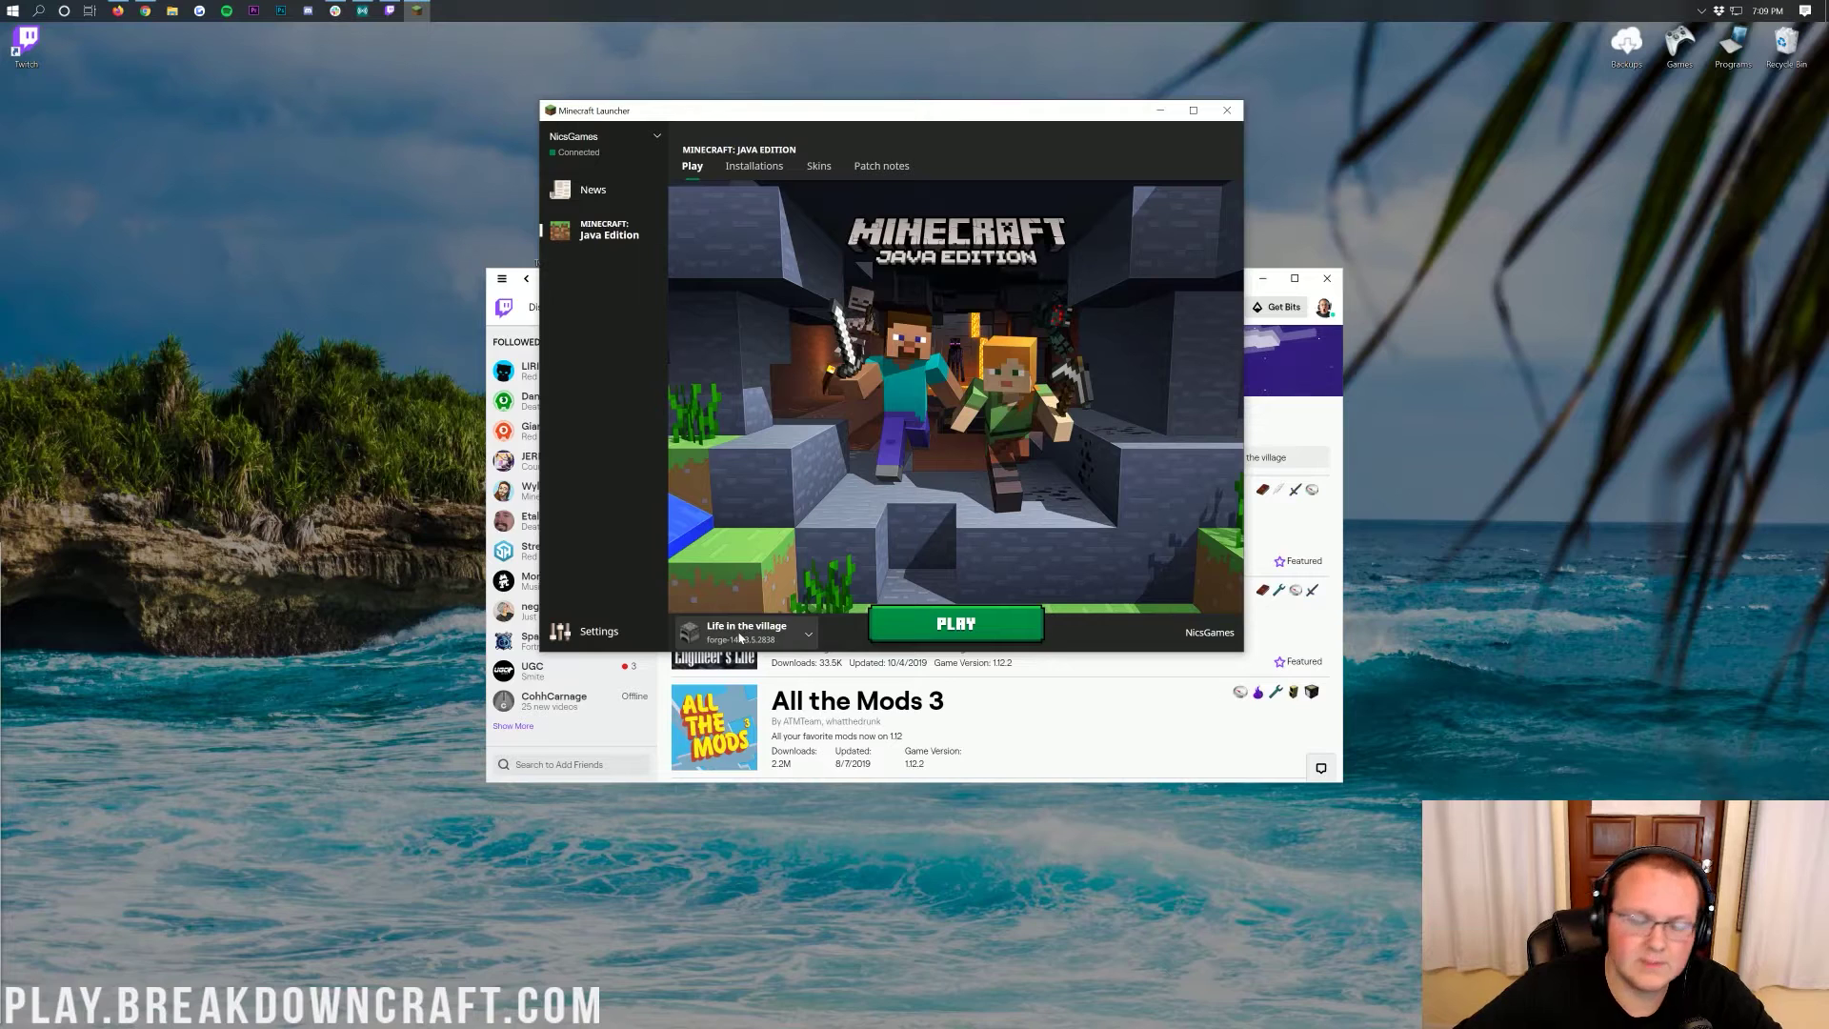
Launch Life in the village and limit the key bindings in the game's control settings to conflicting ones.
click(914, 617)
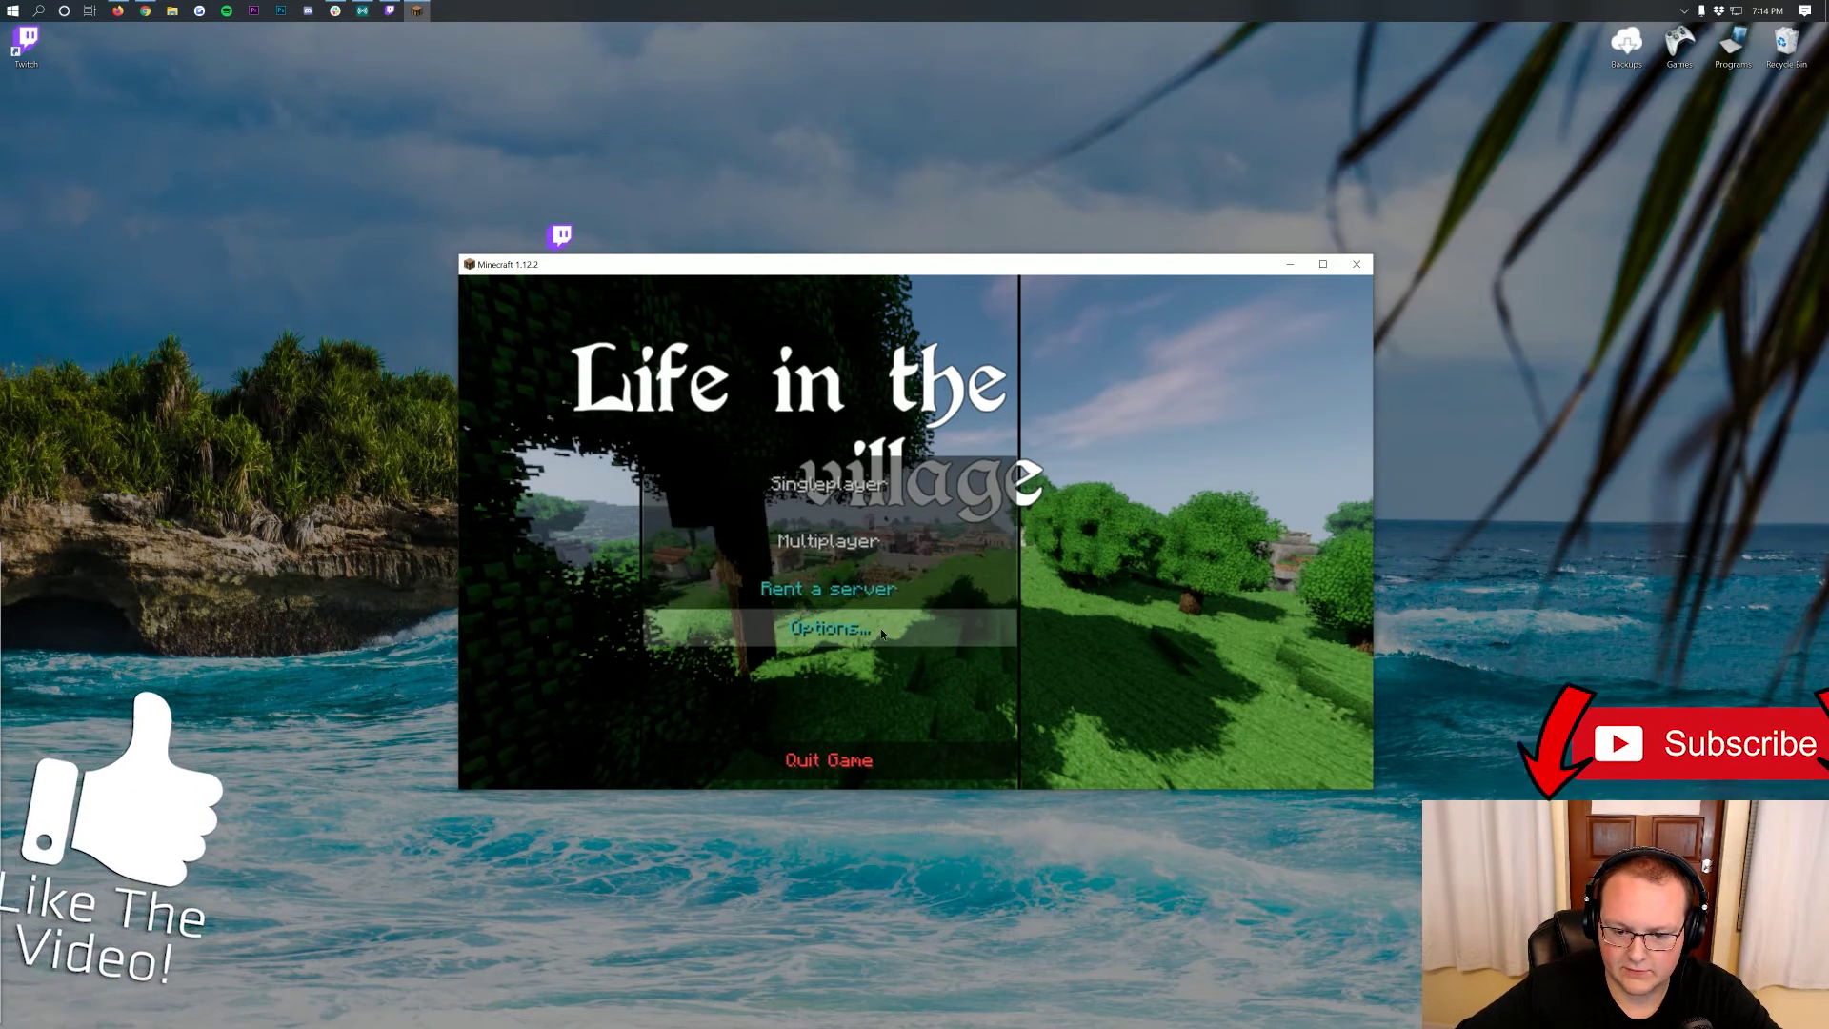
click(829, 625)
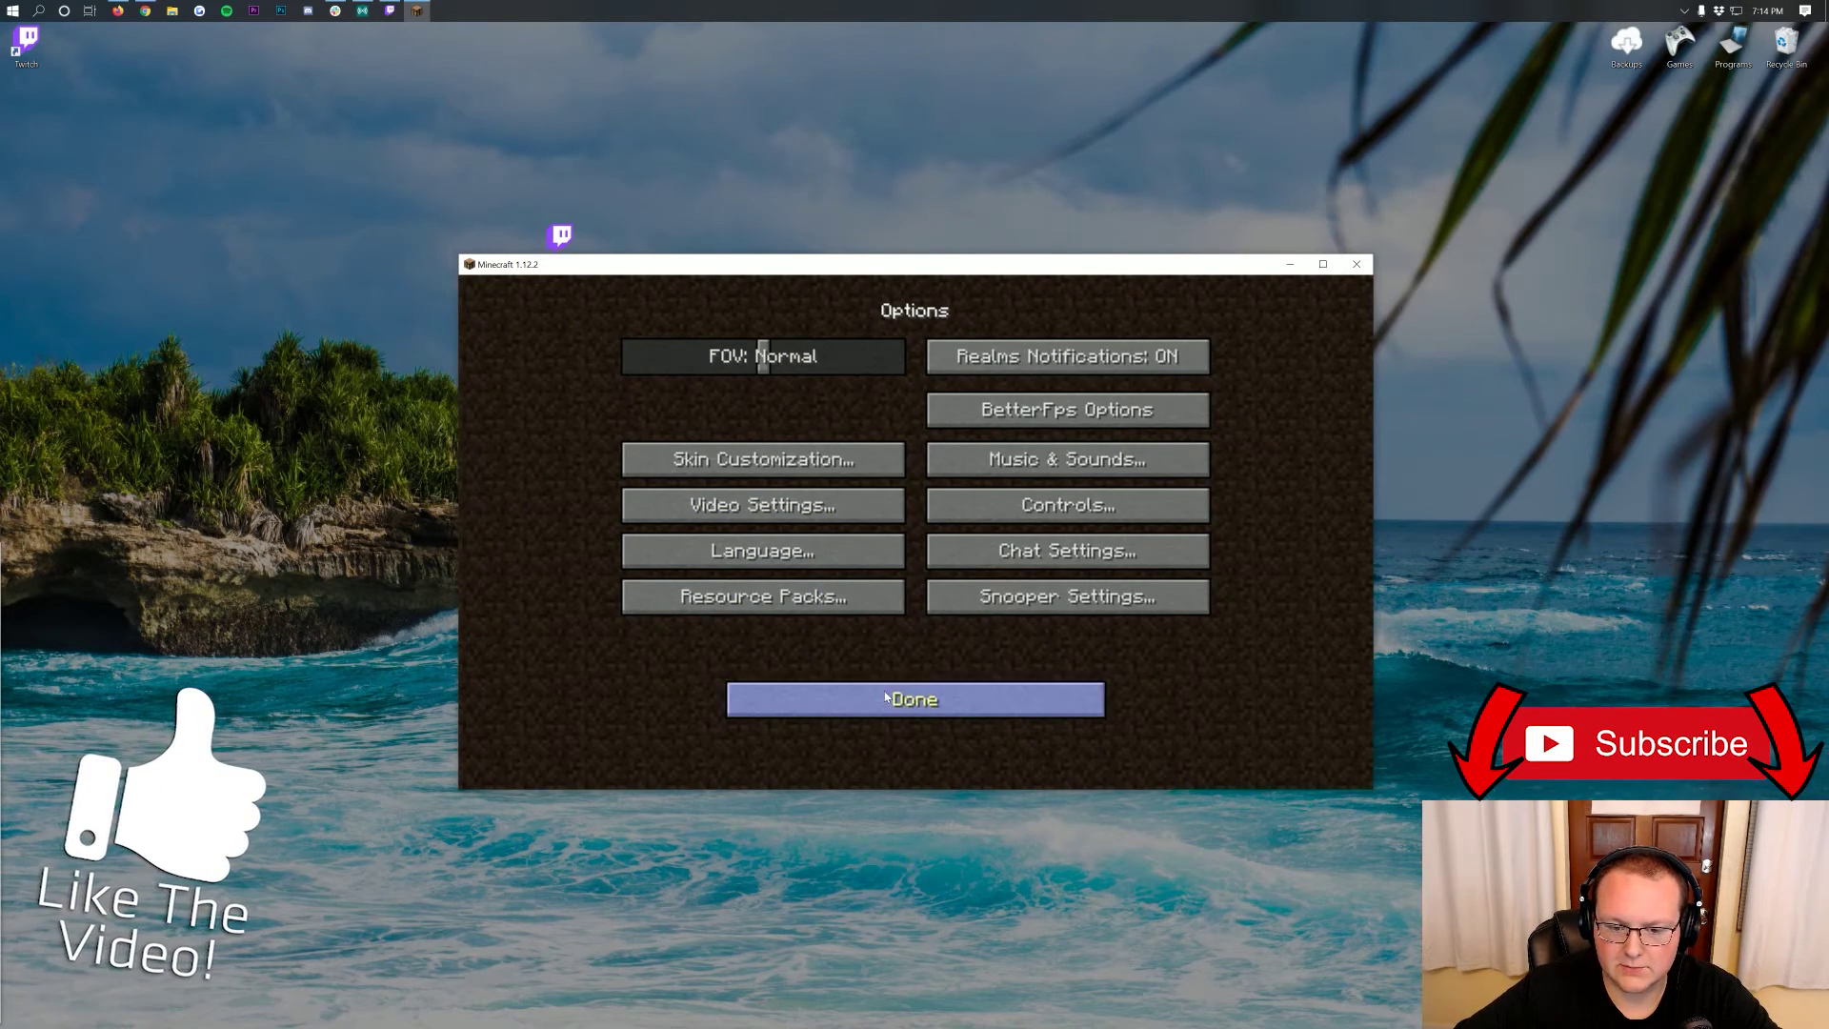
click(1013, 506)
scroll(952, 481, down, 5)
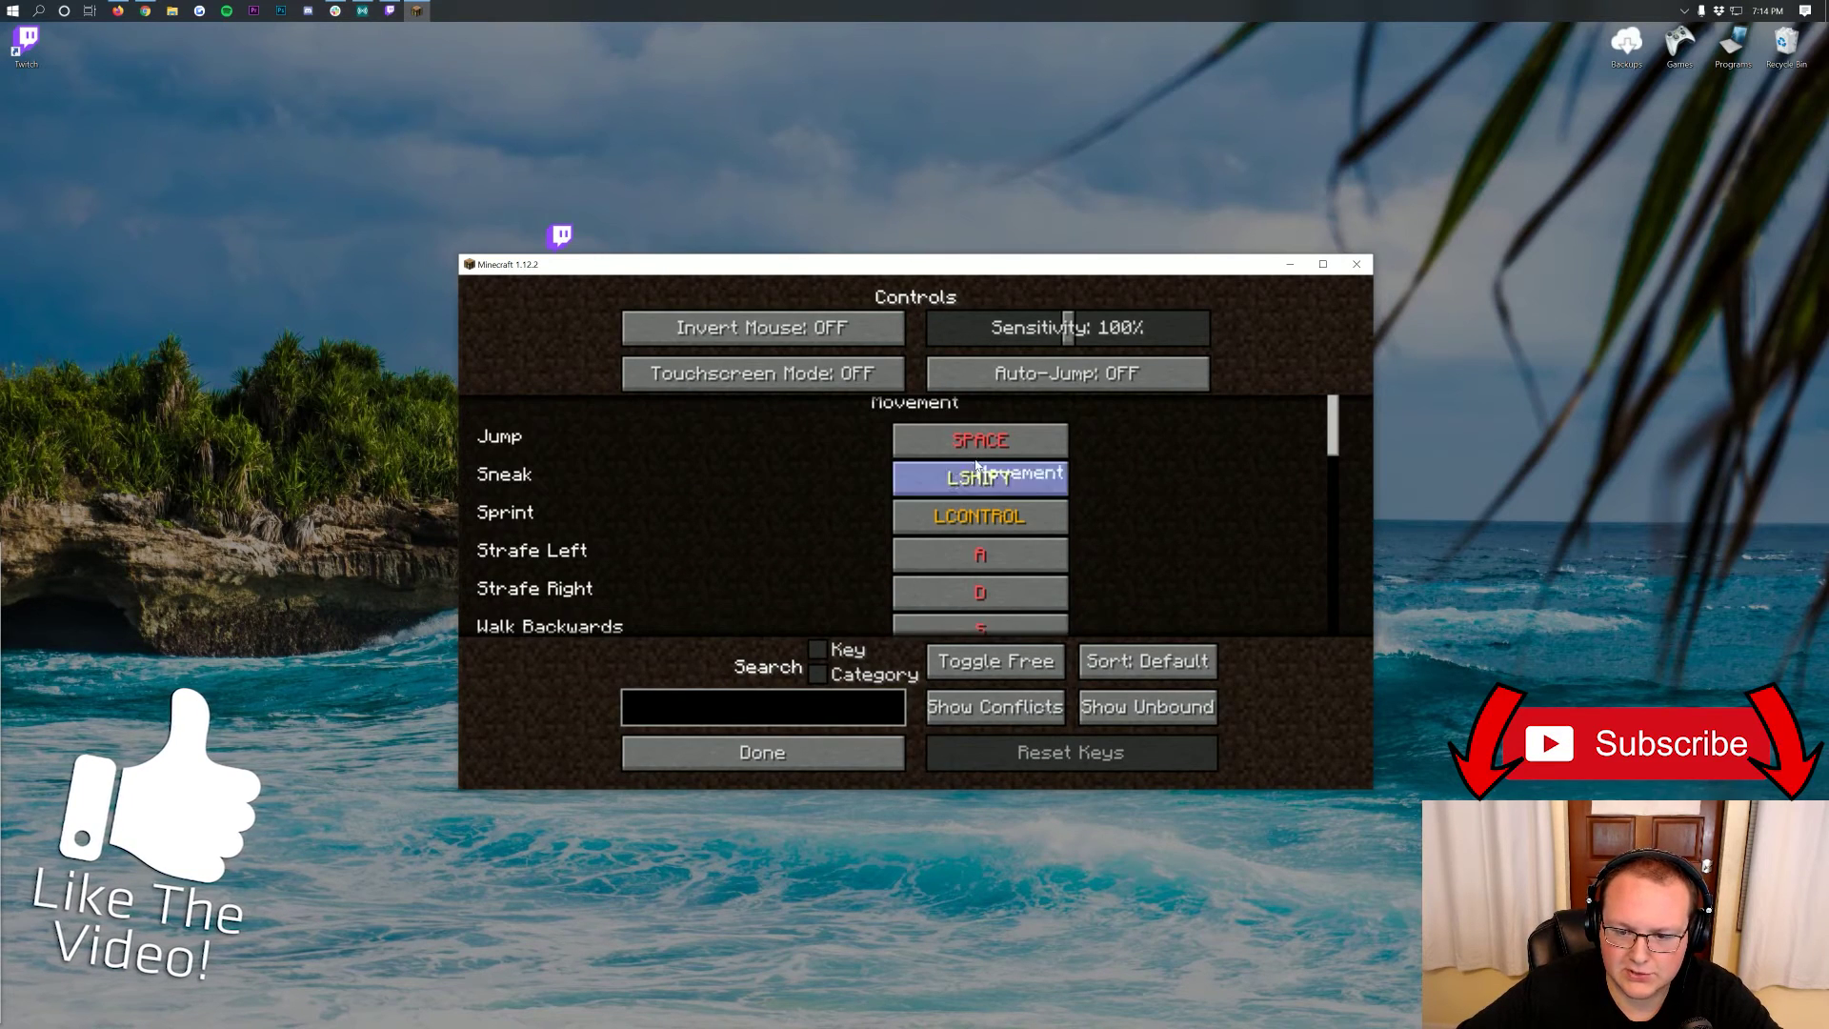
scroll(977, 474, down, 10)
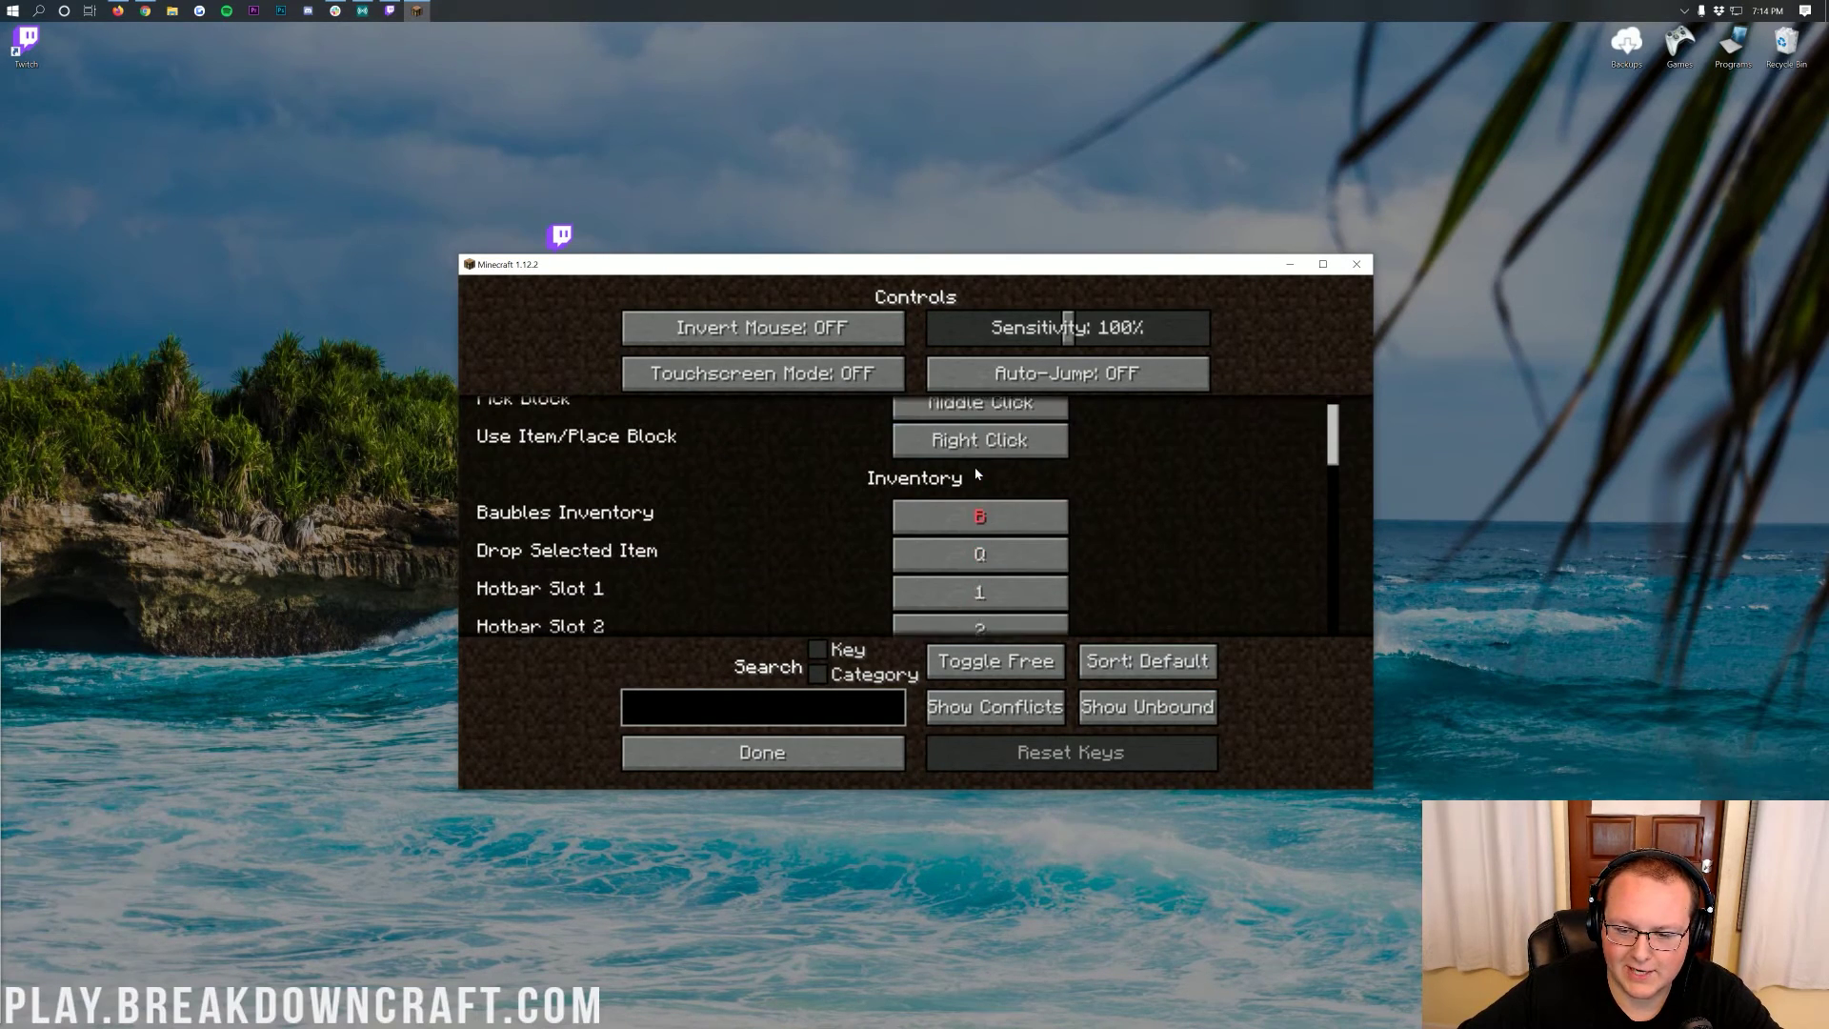
scroll(952, 477, down, 2)
click(994, 705)
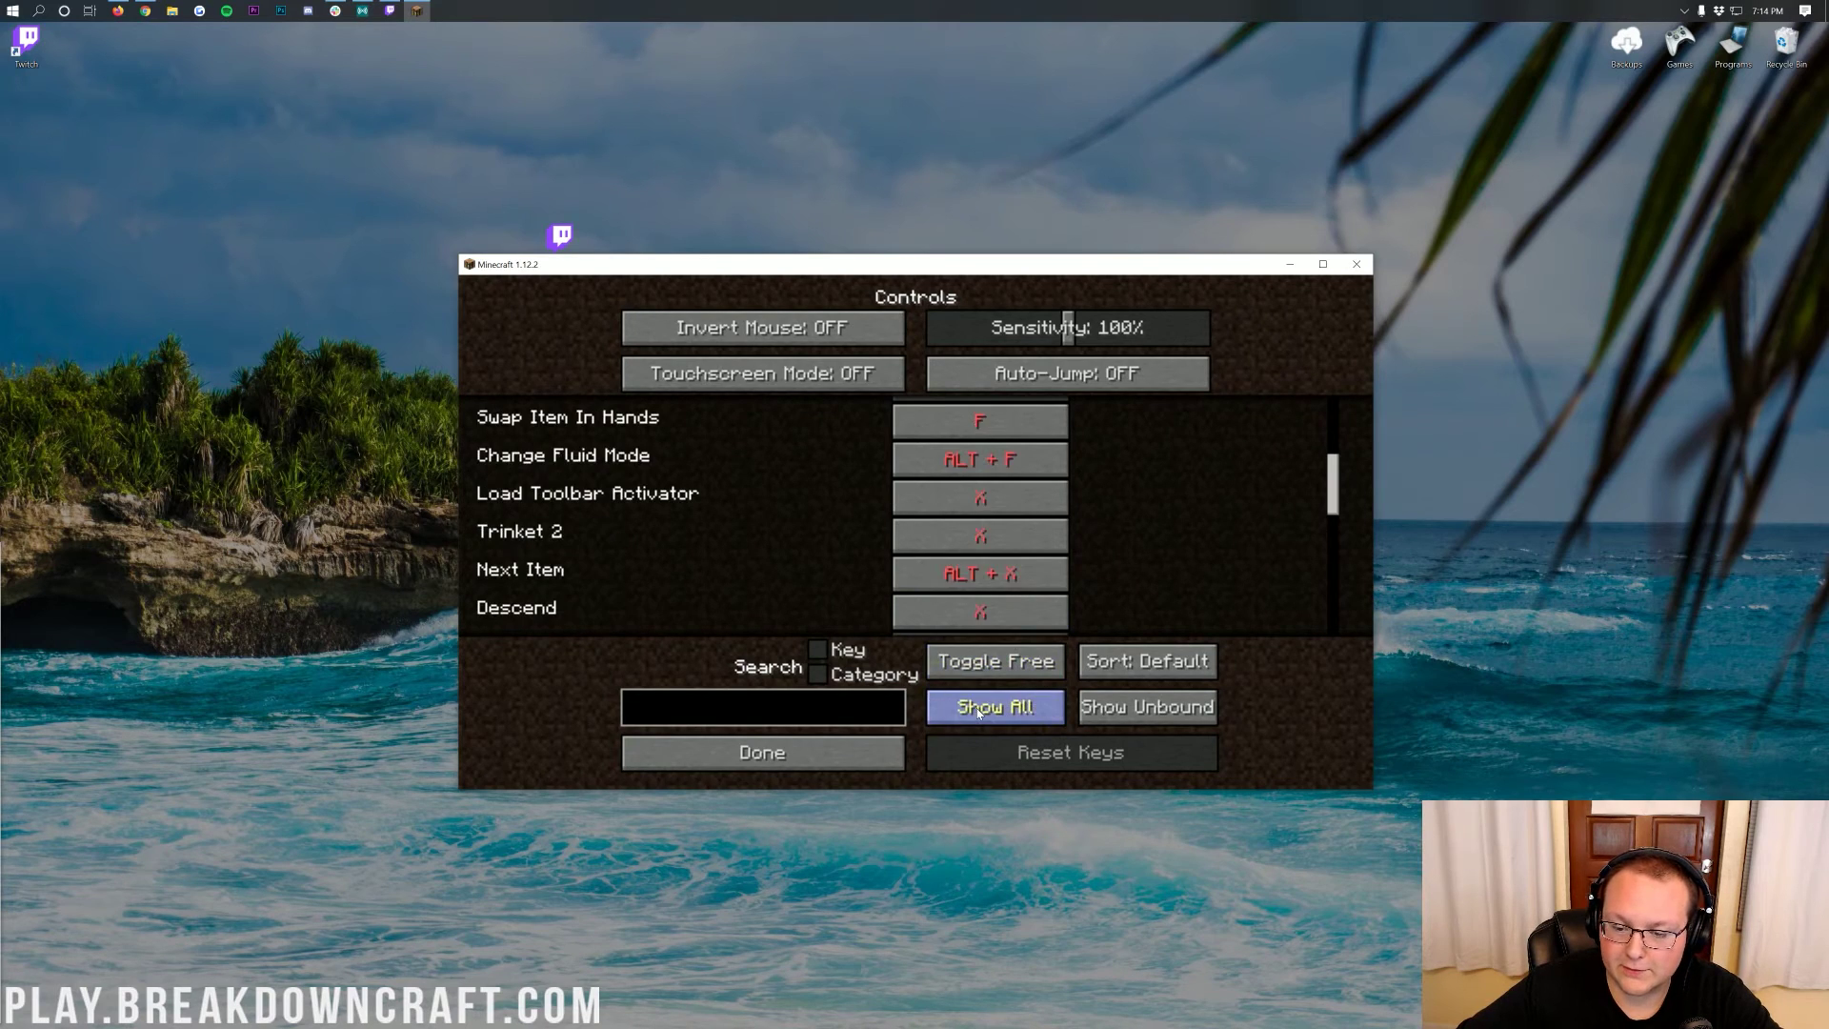
Look through the list of conflicting key bindings and return to the game's main menu.
scroll(885, 519, up, 4)
scroll(849, 529, up, 8)
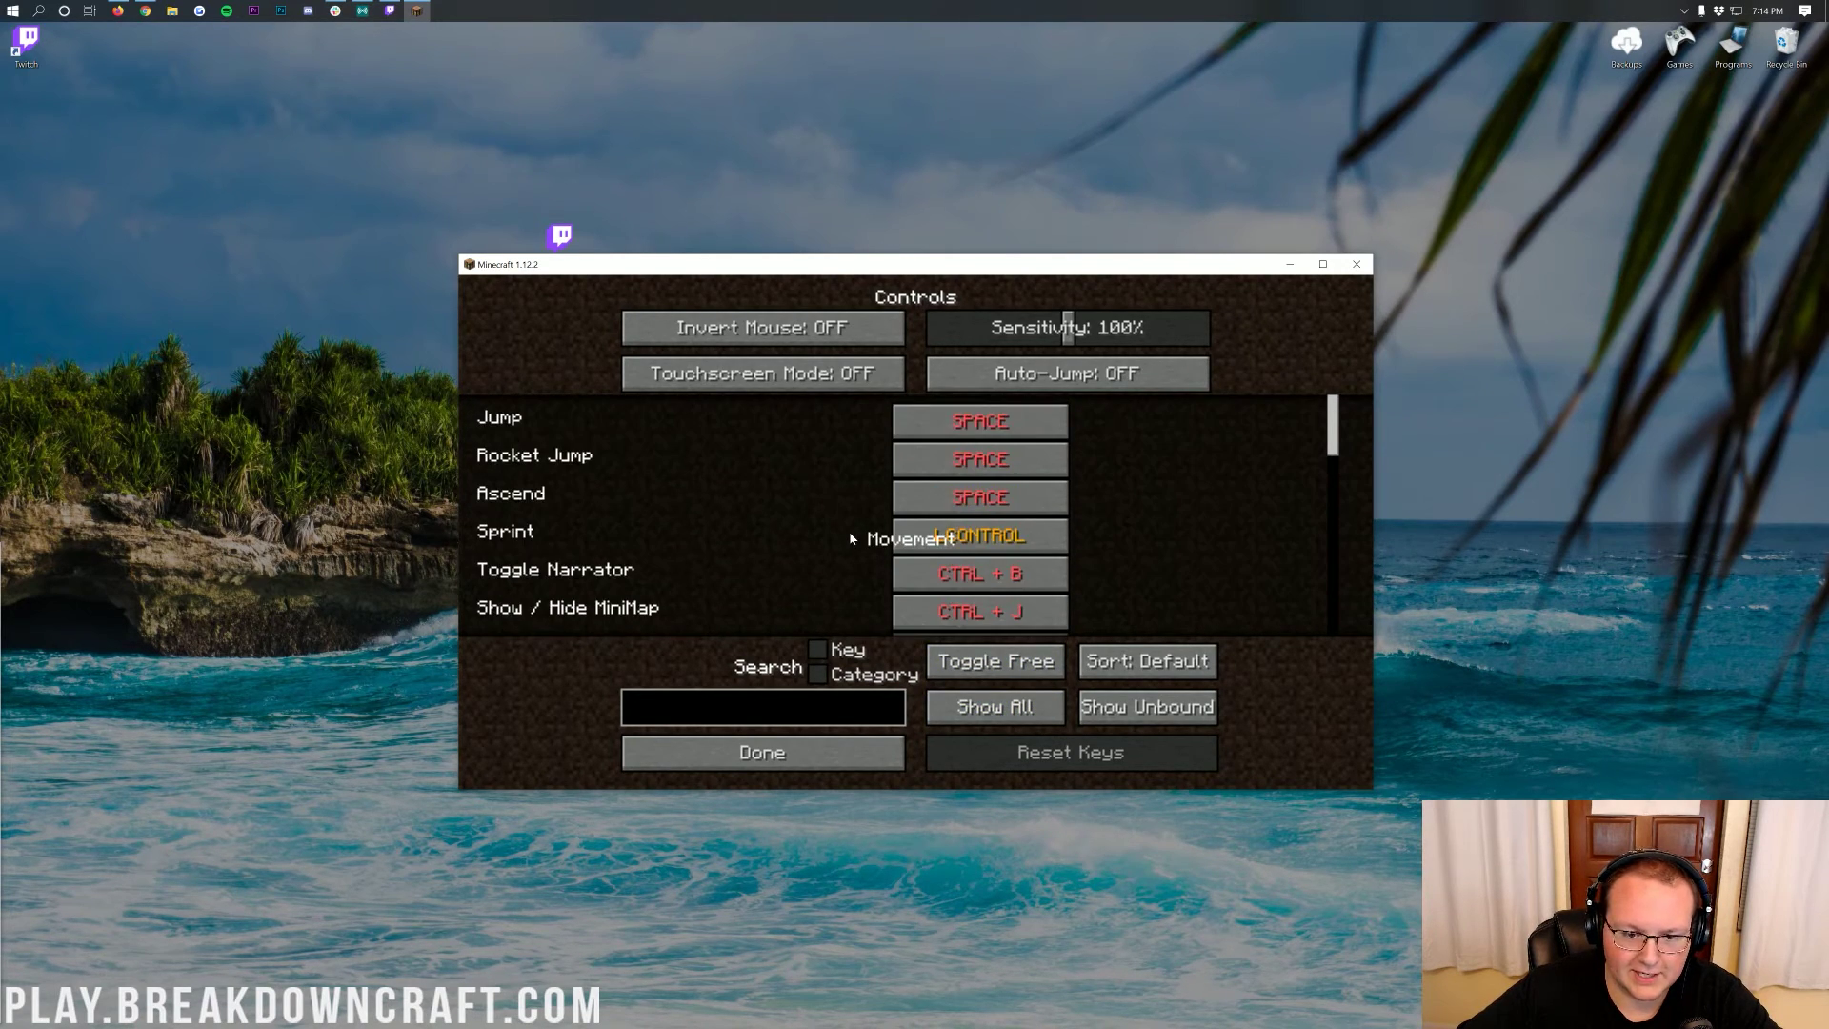
scroll(849, 529, down, 6)
scroll(851, 528, down, 3)
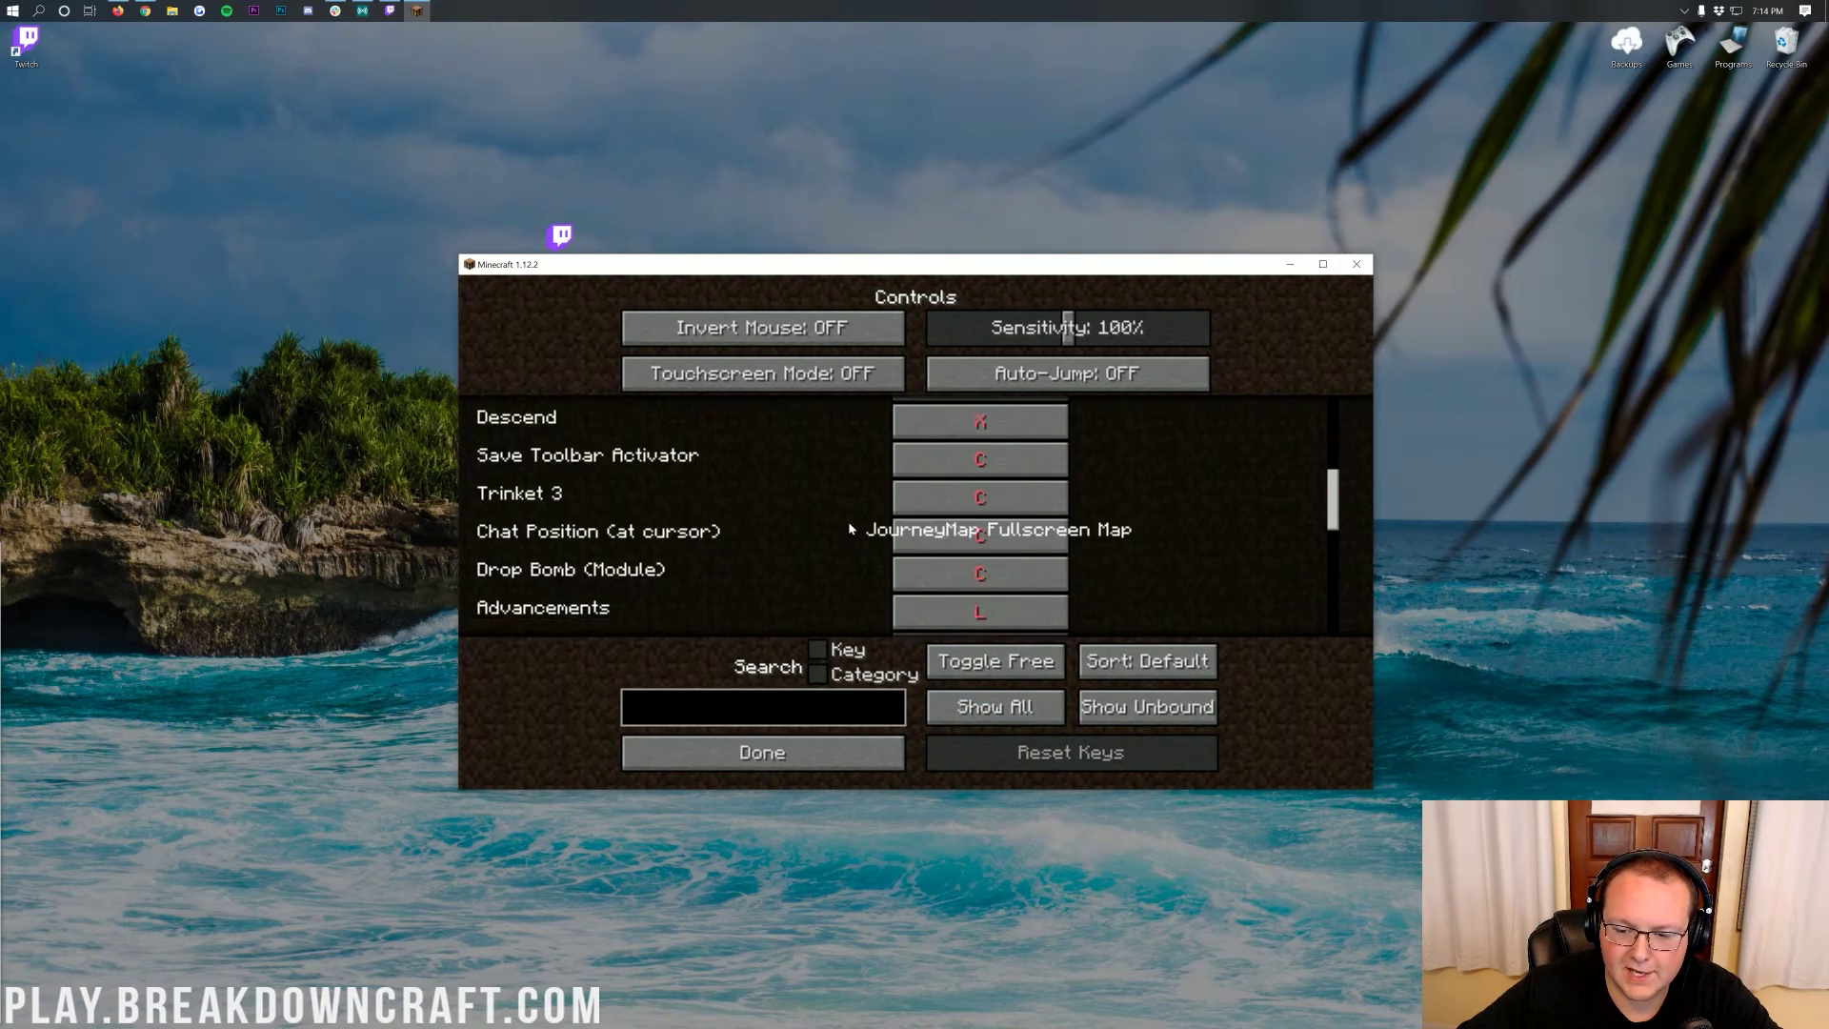
scroll(850, 526, down, 10)
scroll(850, 527, down, 4)
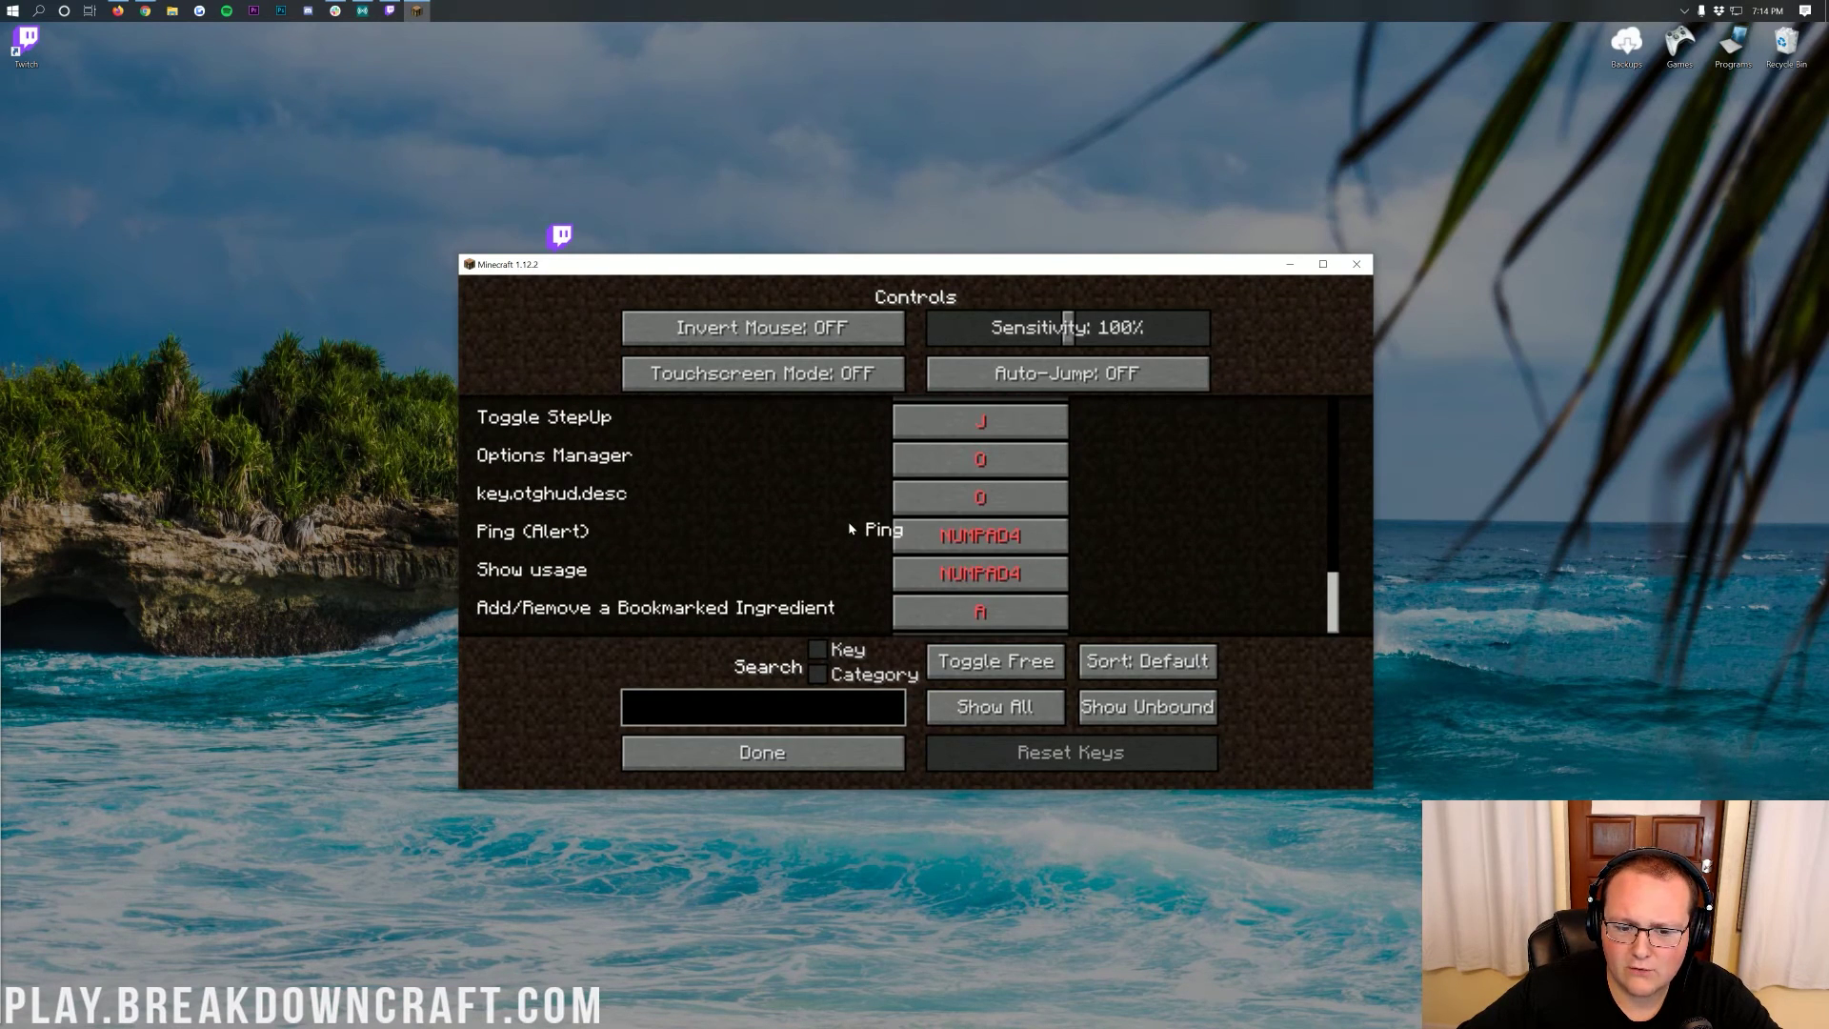
click(699, 747)
click(850, 694)
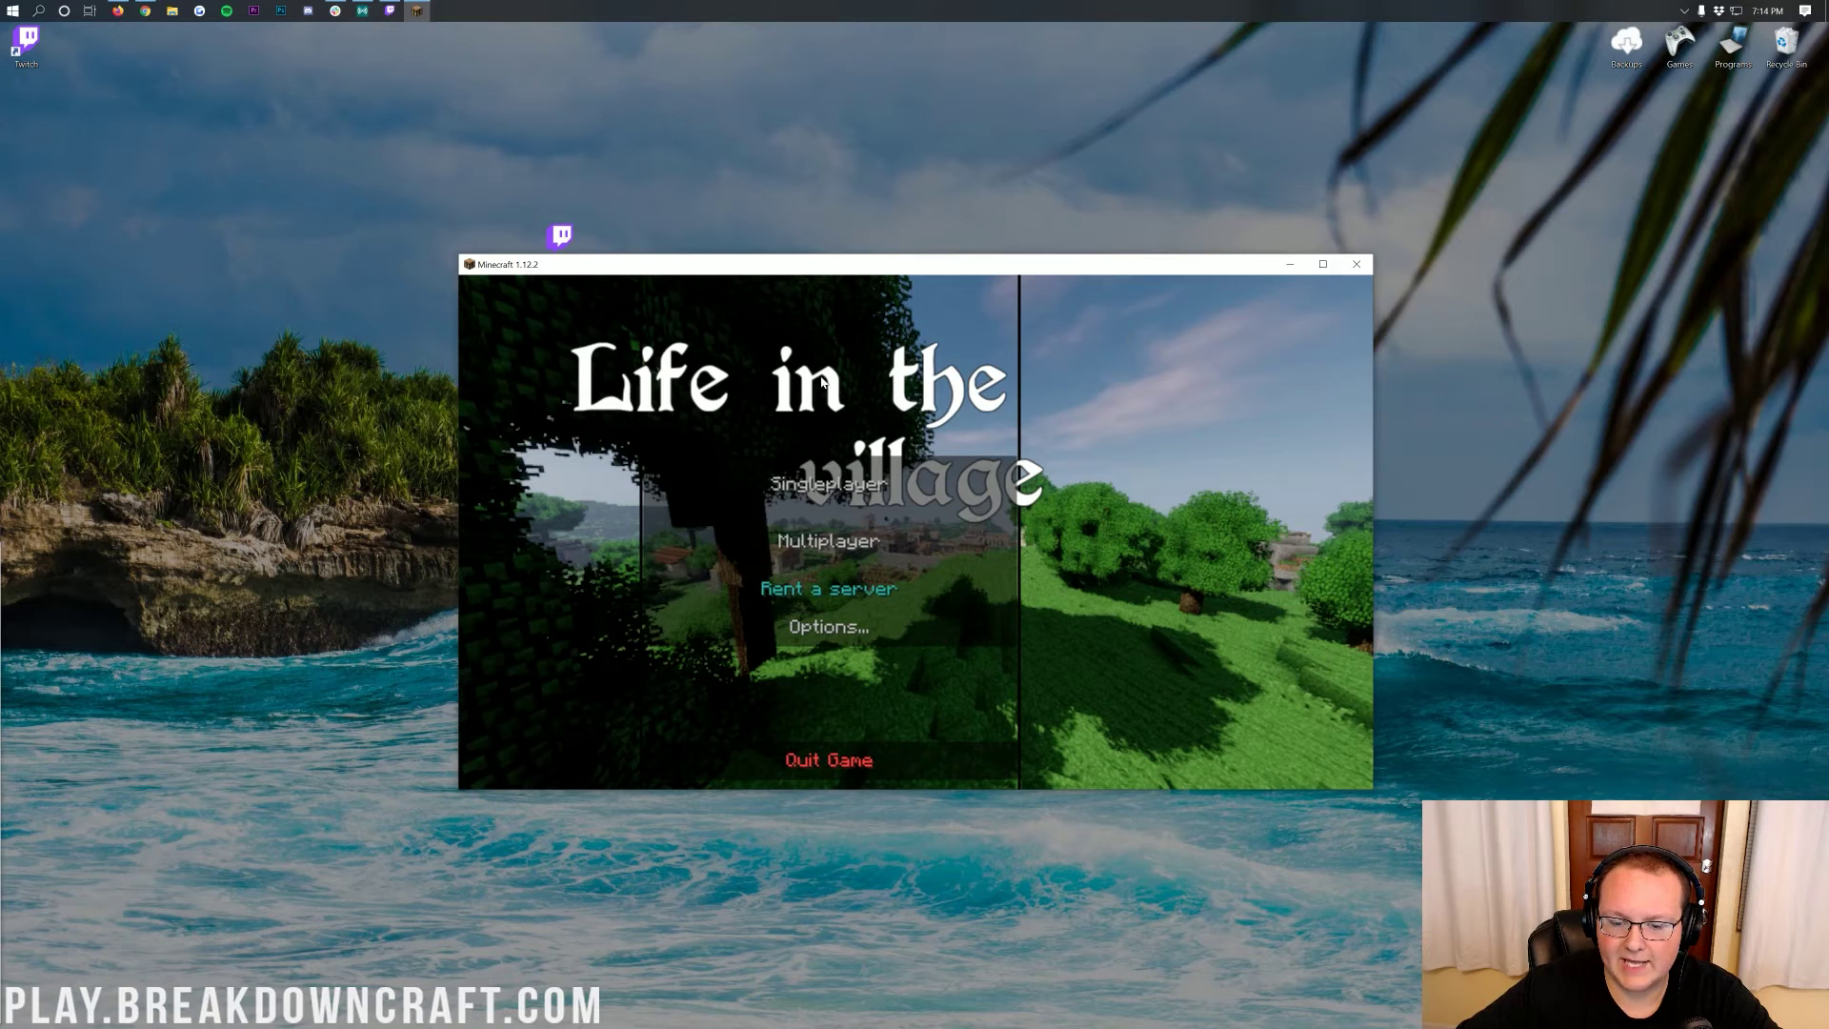